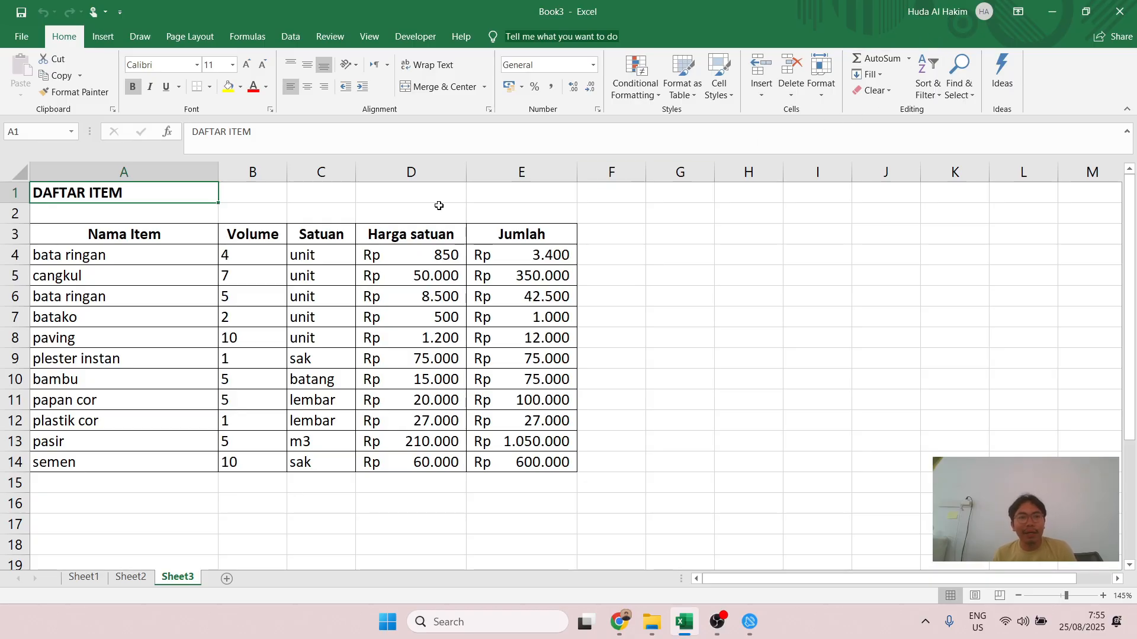
{"action": "left_click", "coordinate": [96, 46]}
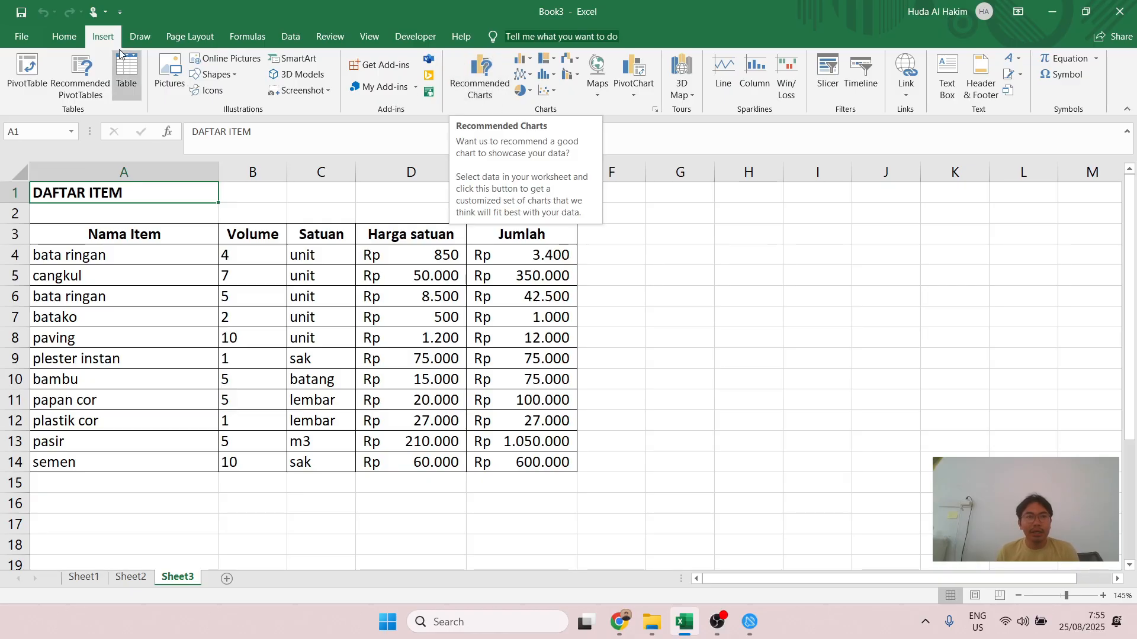
{"action": "left_click", "coordinate": [65, 37]}
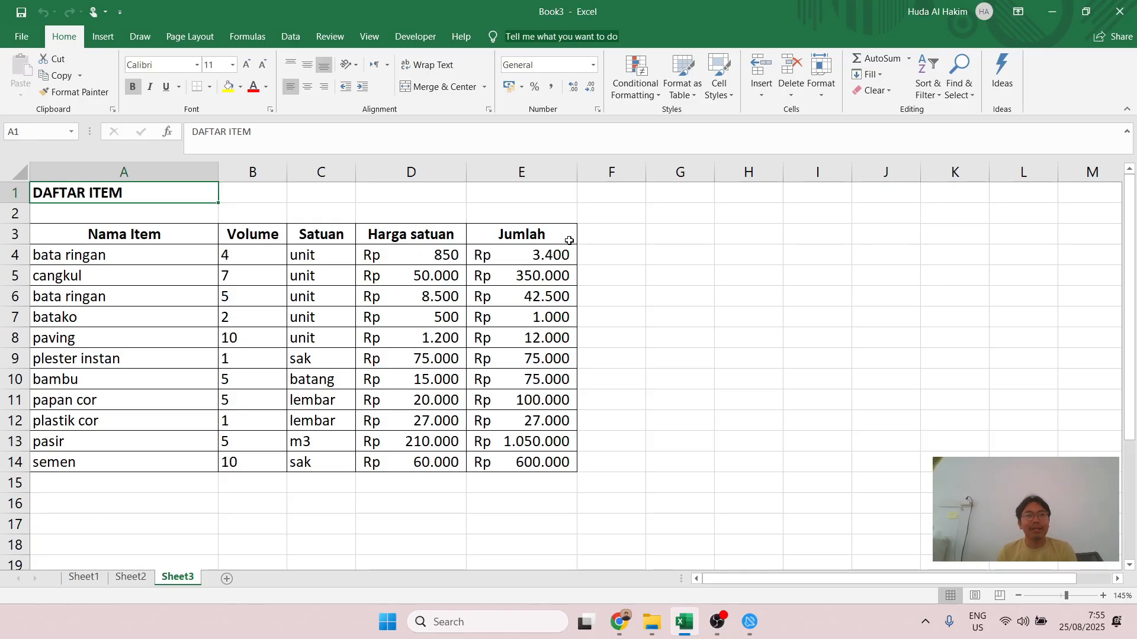
Step: Search the sheet for "paving" with Find, starting from cell A2
{"action": "left_click", "coordinate": [161, 222]}
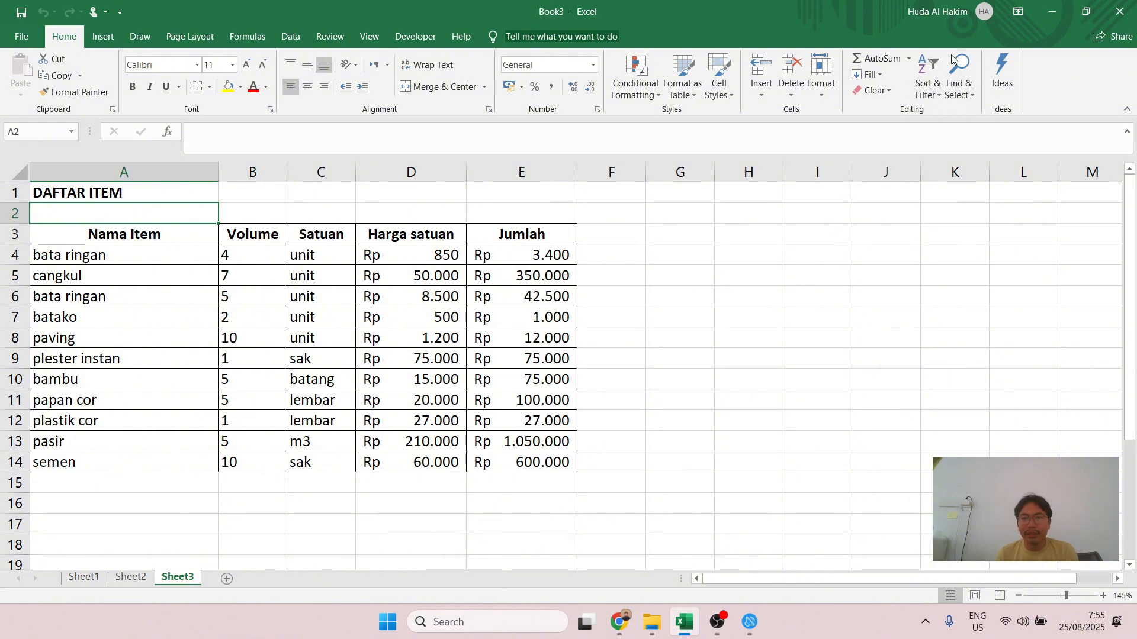
{"action": "left_click", "coordinate": [955, 88]}
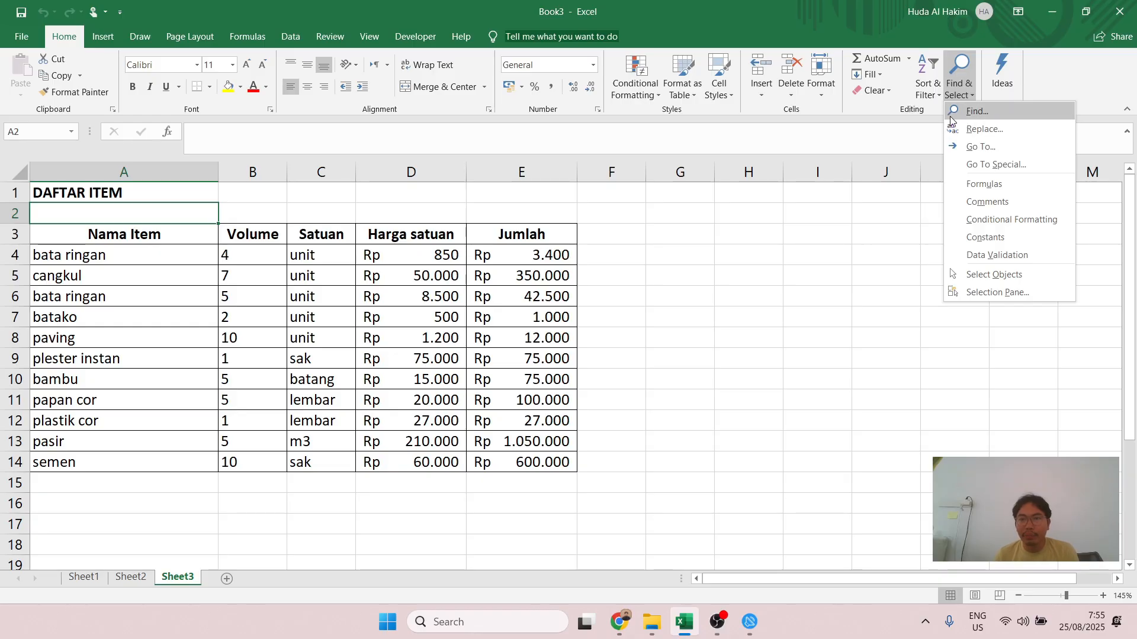
{"action": "left_click", "coordinate": [981, 110]}
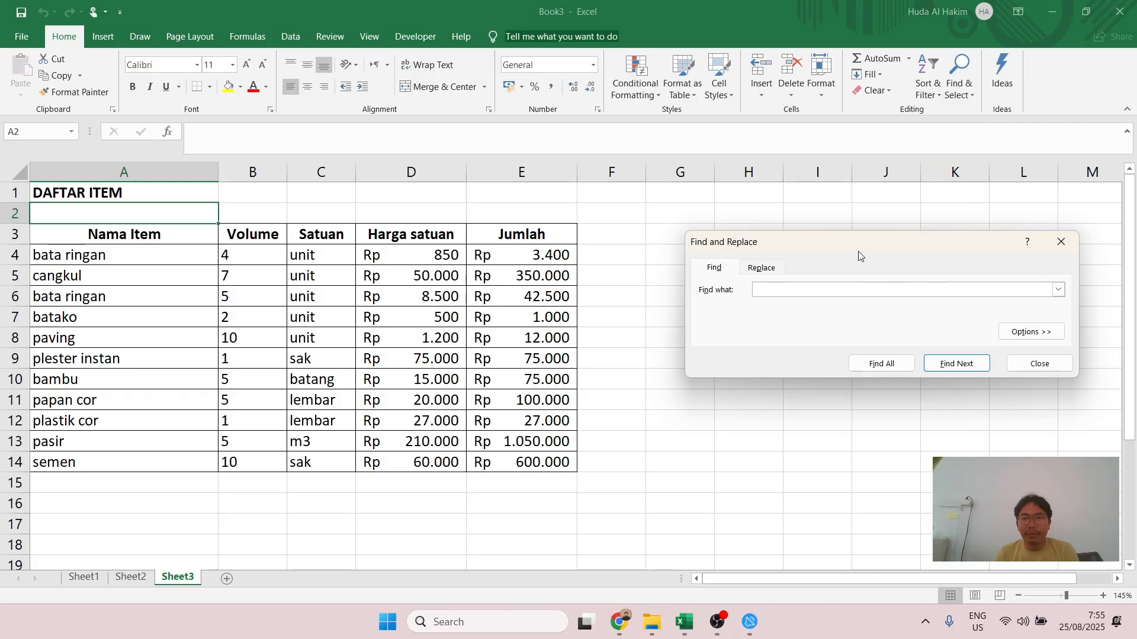
{"action": "left_click_drag", "start_coordinate": [858, 251], "coordinate": [776, 219]}
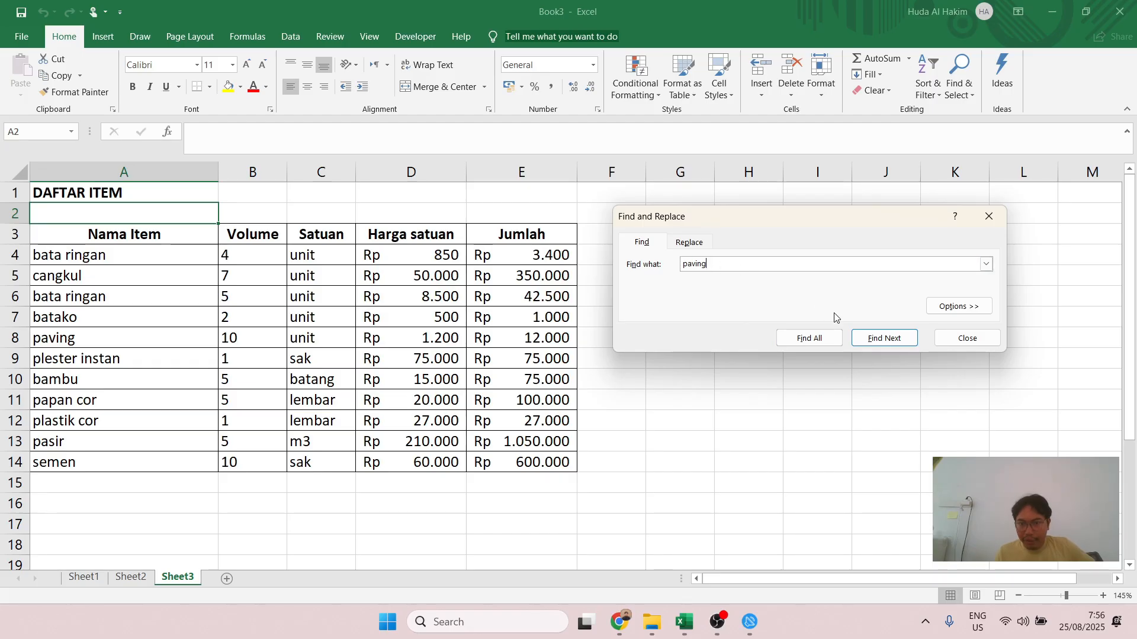
{"action": "left_click", "coordinate": [888, 341]}
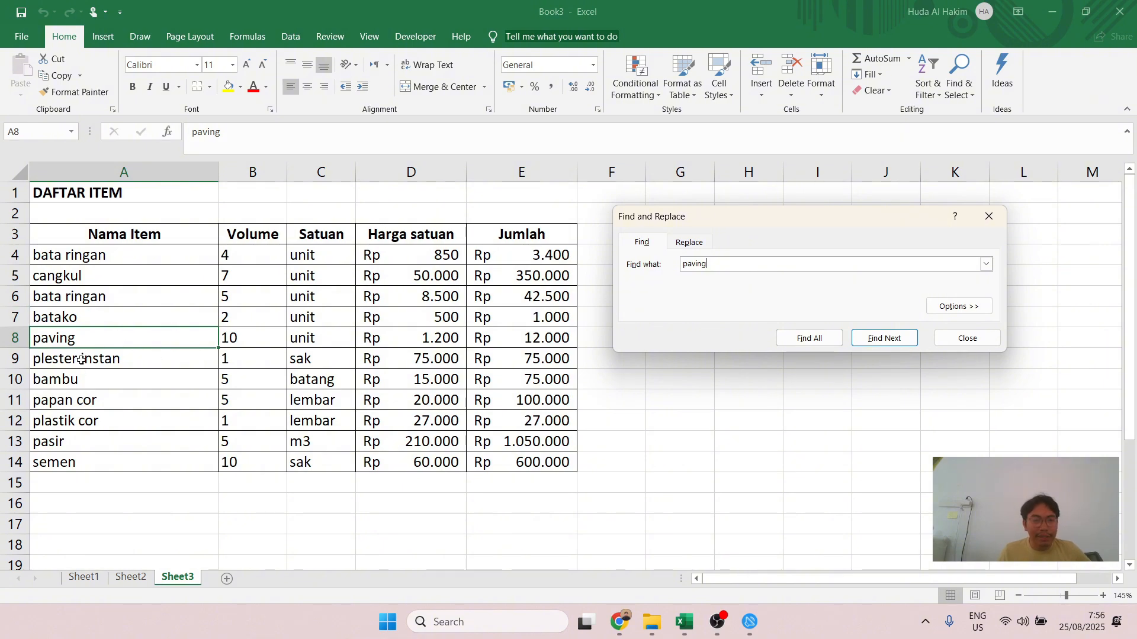
Step: Select empty cell A32 well below the item table and find "paving" again from there
{"action": "left_click", "coordinate": [136, 393]}
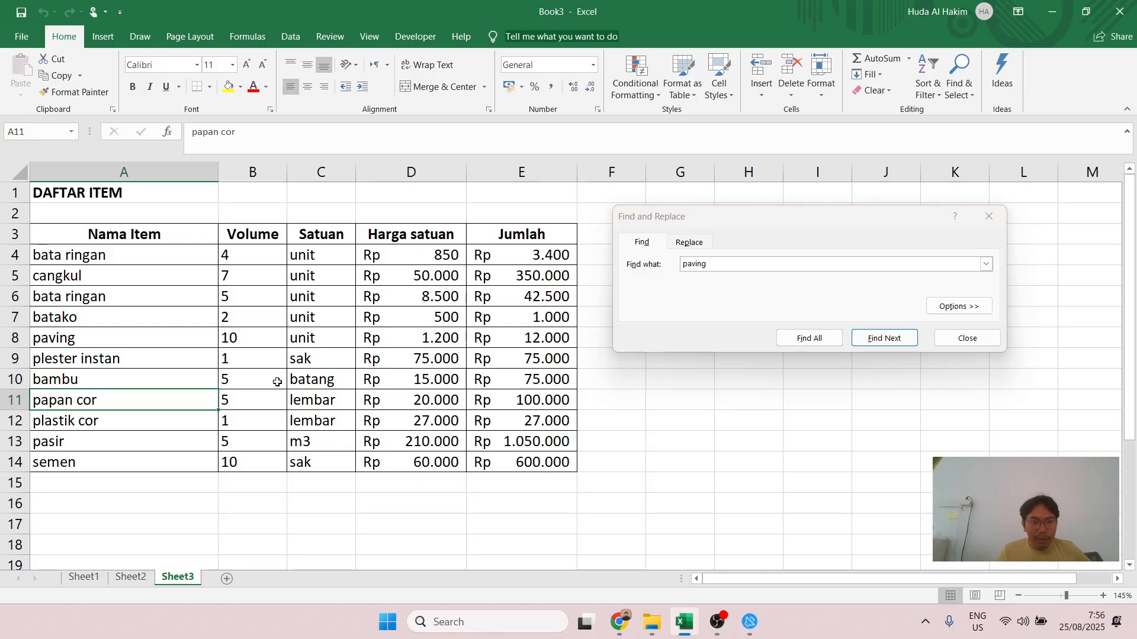
{"action": "scroll", "coordinate": [285, 403], "scroll_direction": "down", "scroll_amount": 2}
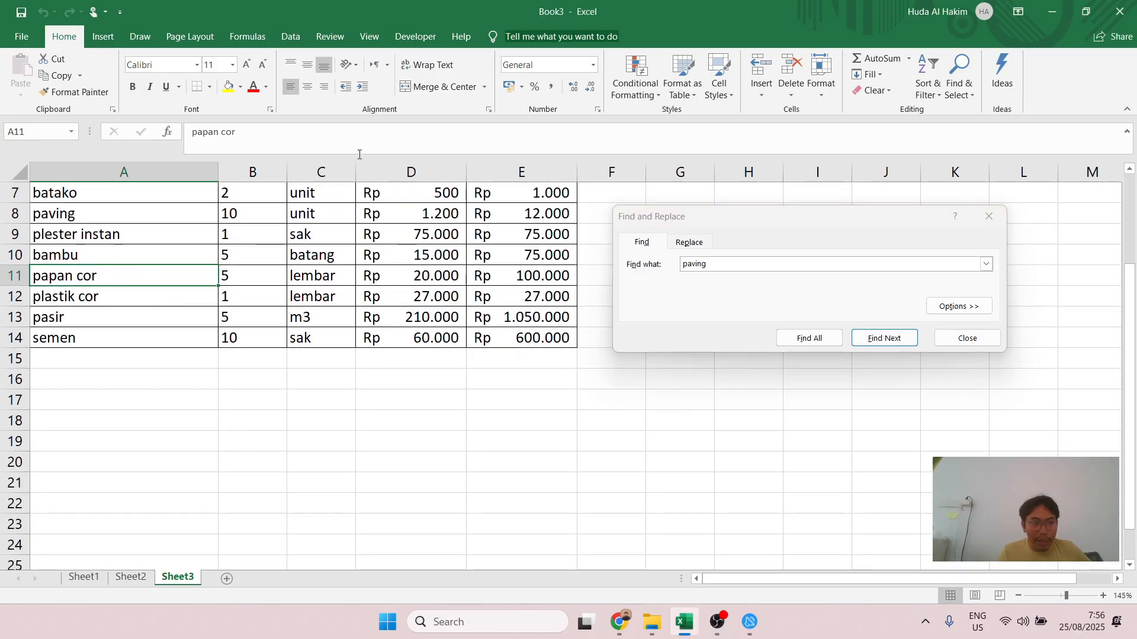
{"action": "scroll", "coordinate": [306, 277], "scroll_direction": "down", "scroll_amount": 6}
{"action": "left_click", "coordinate": [190, 328]}
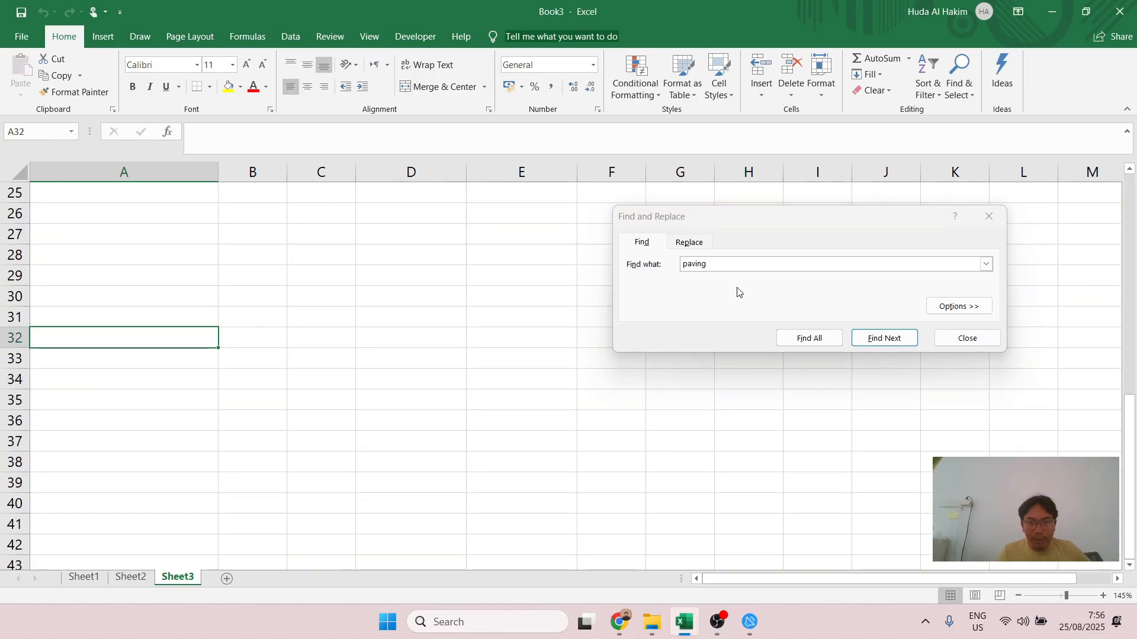
{"action": "left_click", "coordinate": [734, 258]}
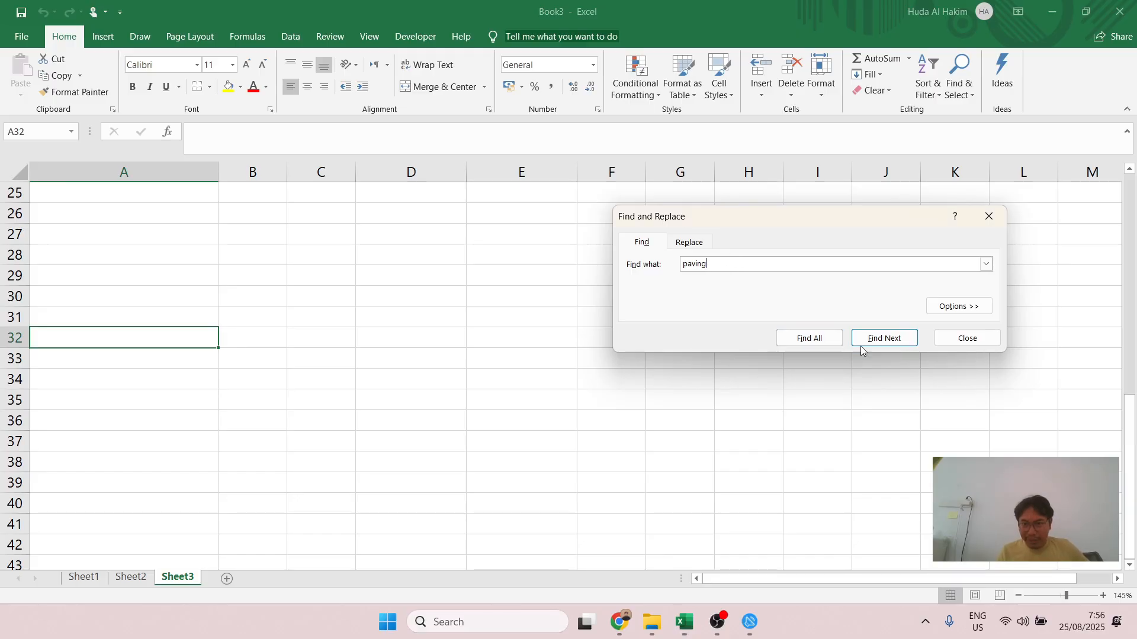
{"action": "left_click", "coordinate": [888, 339]}
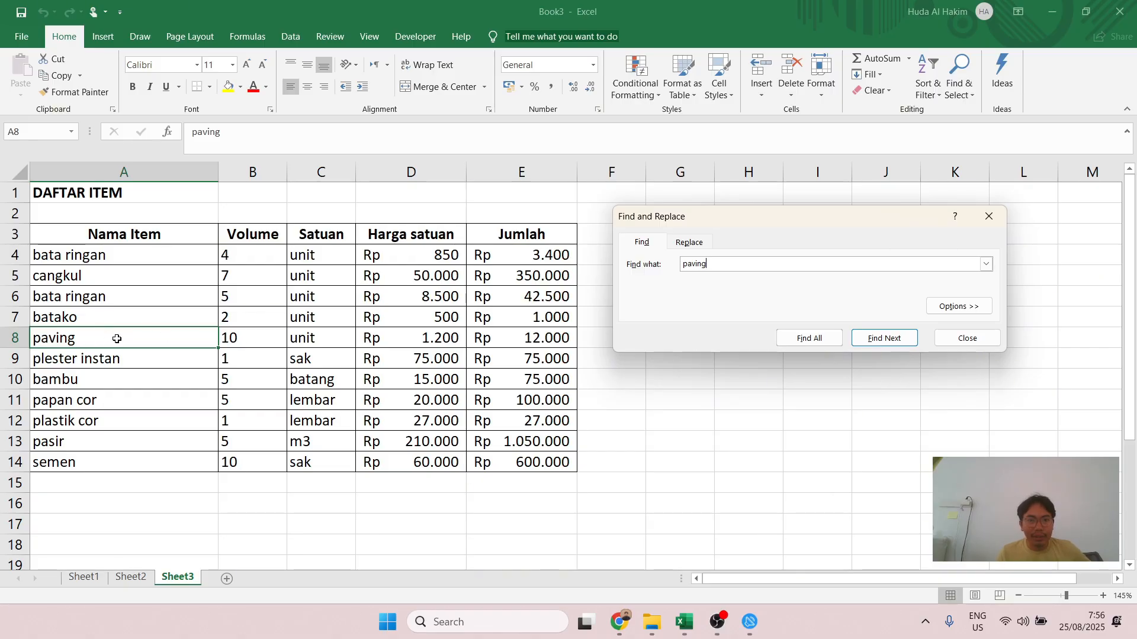
Step: Replace all occurrences of "paving" with "paving ukuran 50x50" and close Find and Replace
{"action": "left_click", "coordinate": [89, 193]}
{"action": "left_click", "coordinate": [703, 245]}
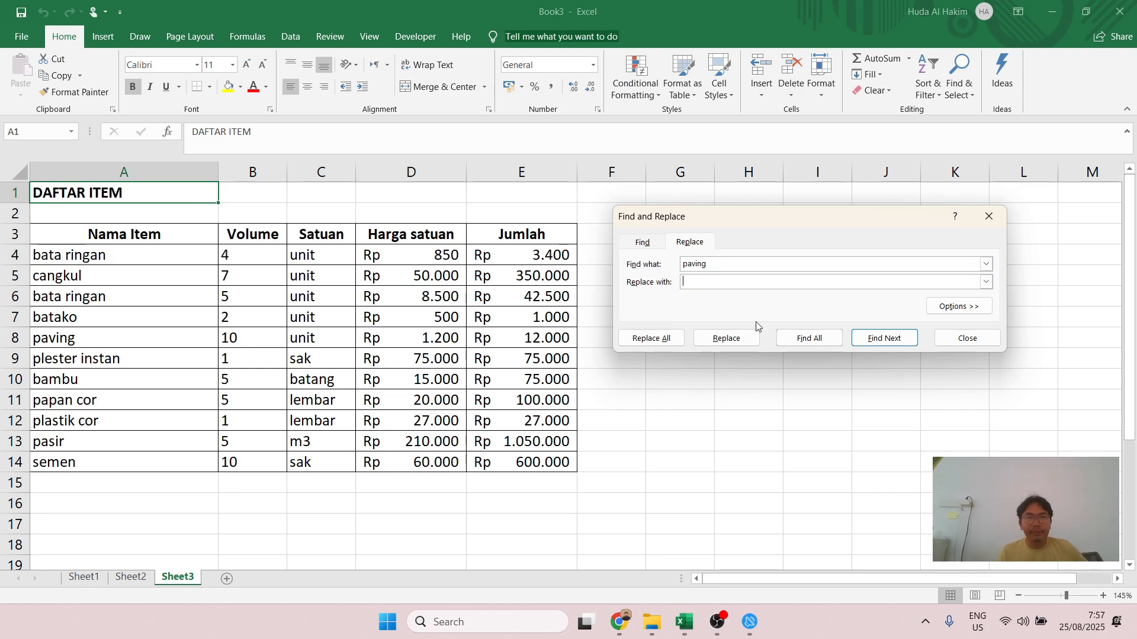
{"action": "type", "text": "Paving"}
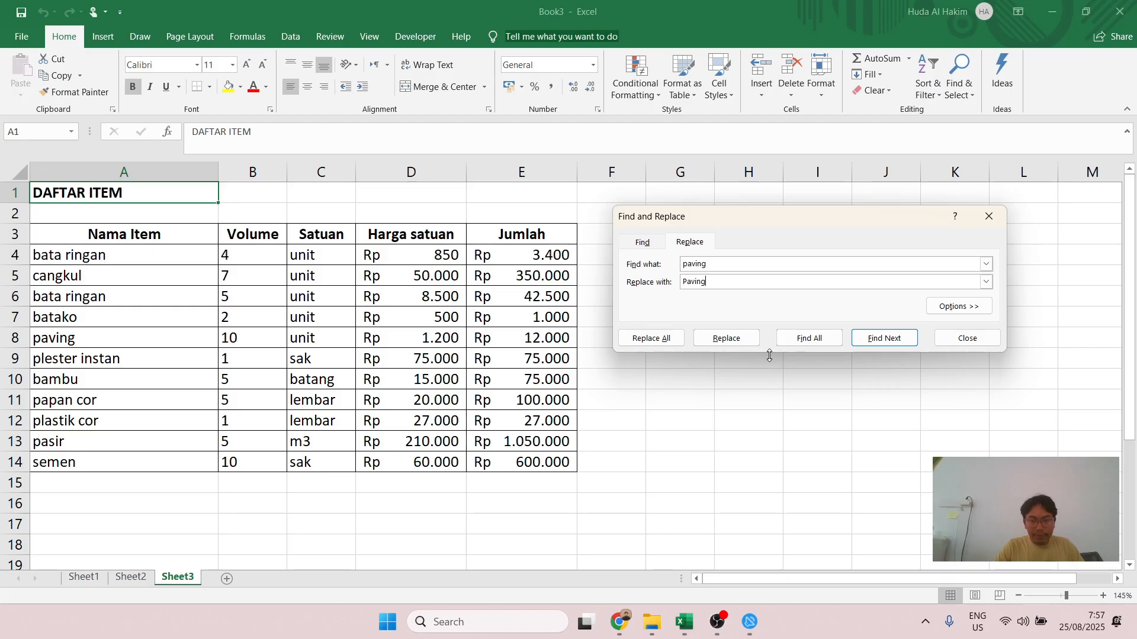
{"action": "type", "text": " ukuran"}
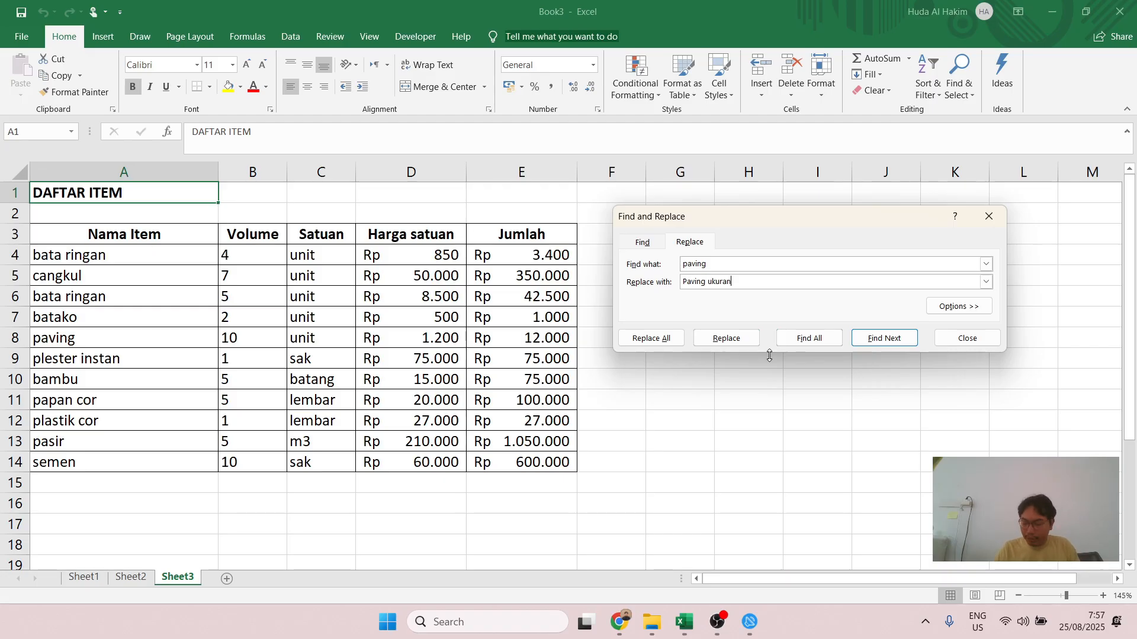
{"action": "type", "text": " 50x50"}
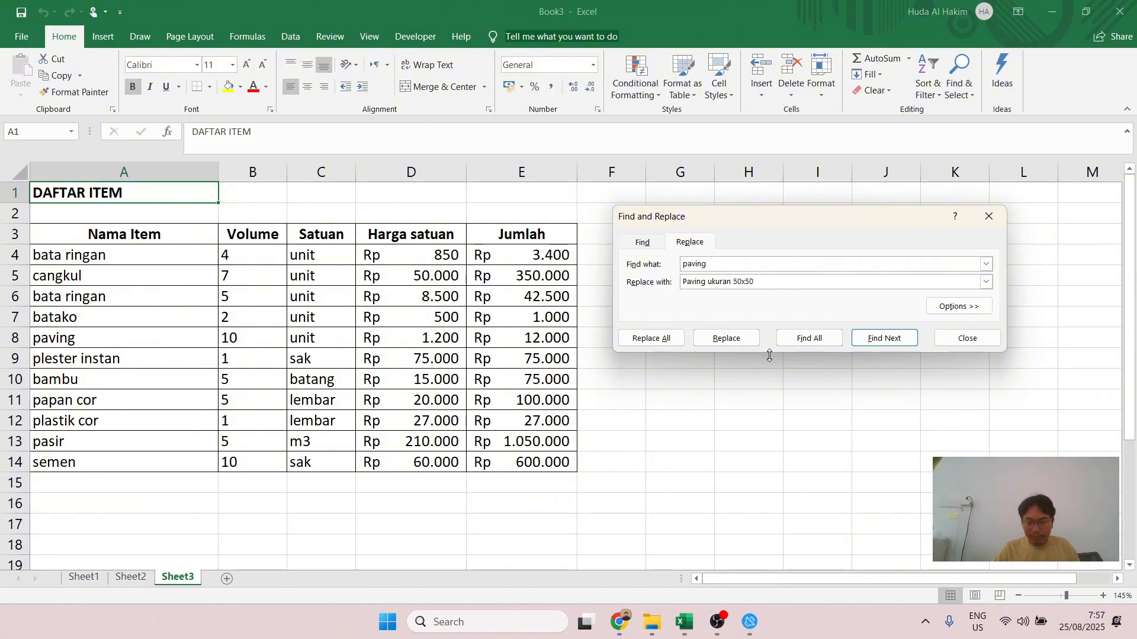
{"action": "left_click", "coordinate": [655, 342]}
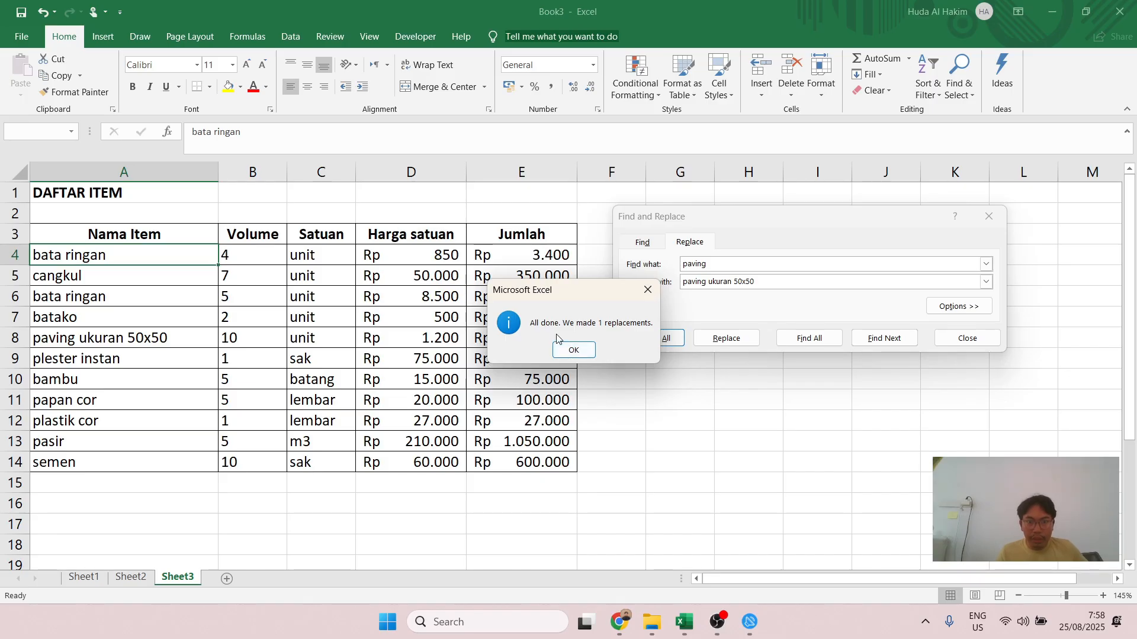
{"action": "left_click_drag", "start_coordinate": [563, 283], "coordinate": [528, 273]}
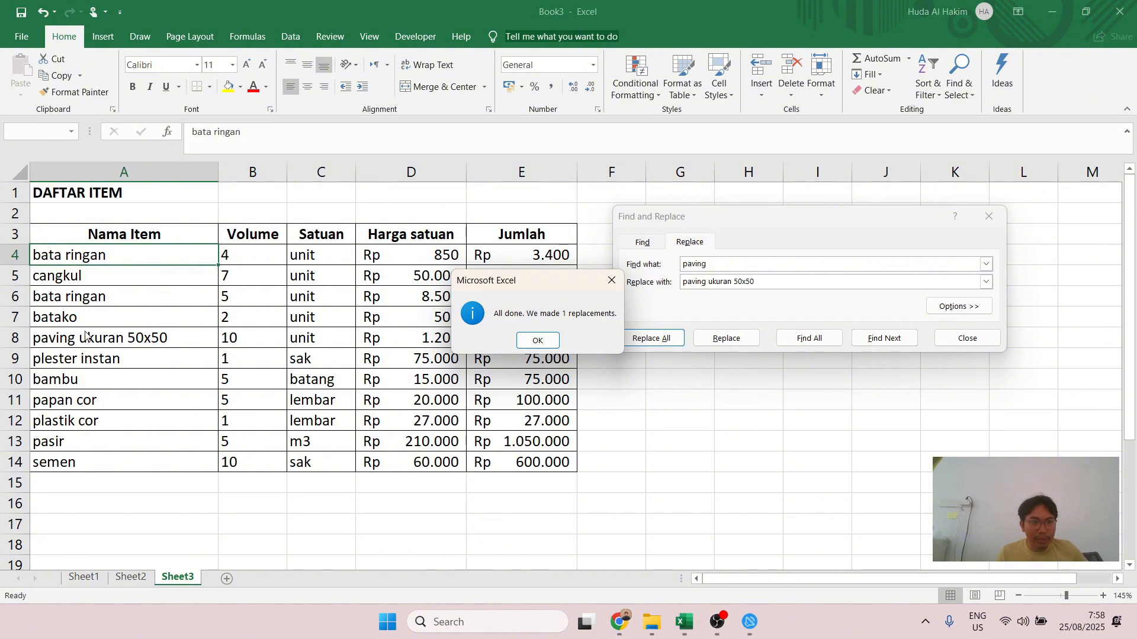
{"action": "left_click", "coordinate": [537, 340]}
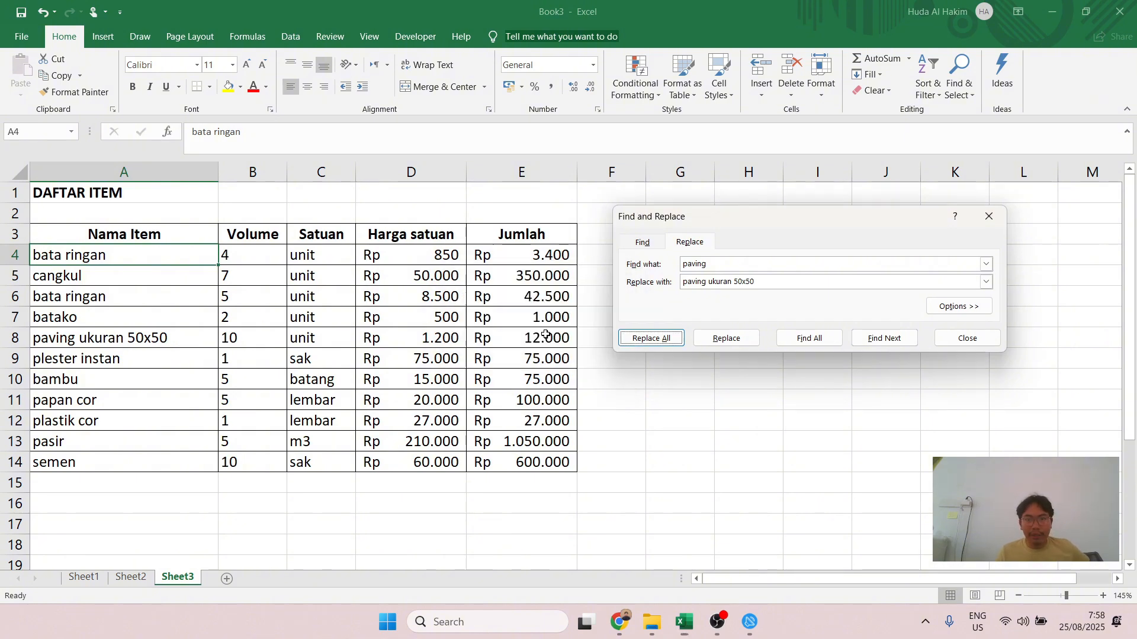
{"action": "left_click", "coordinate": [957, 342]}
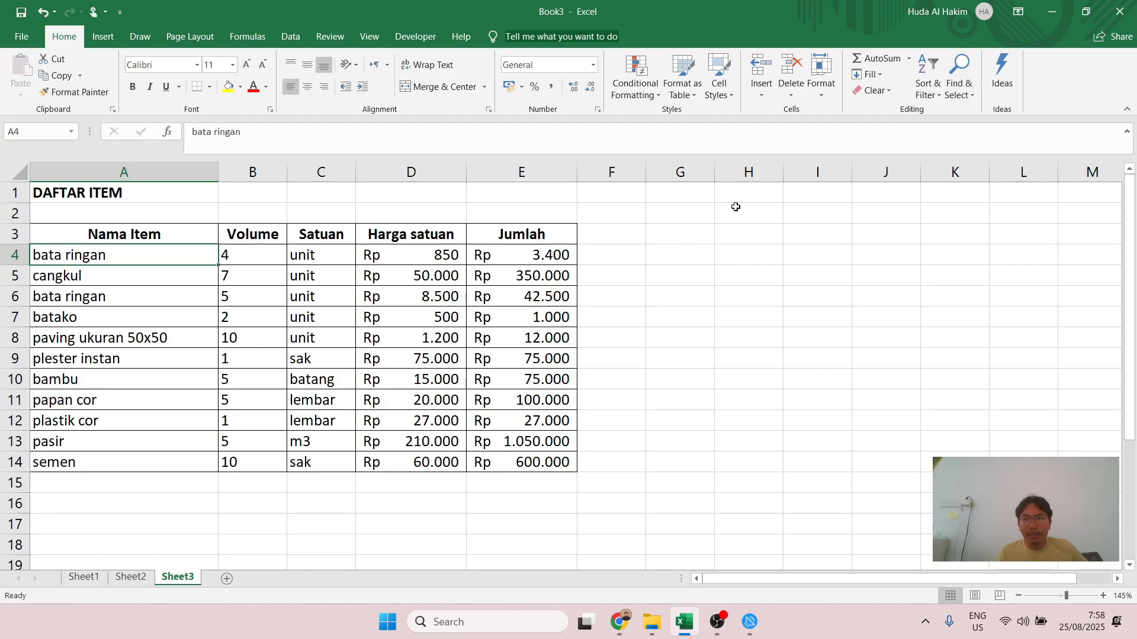
{"action": "left_click", "coordinate": [363, 284]}
{"action": "left_click", "coordinate": [928, 80]}
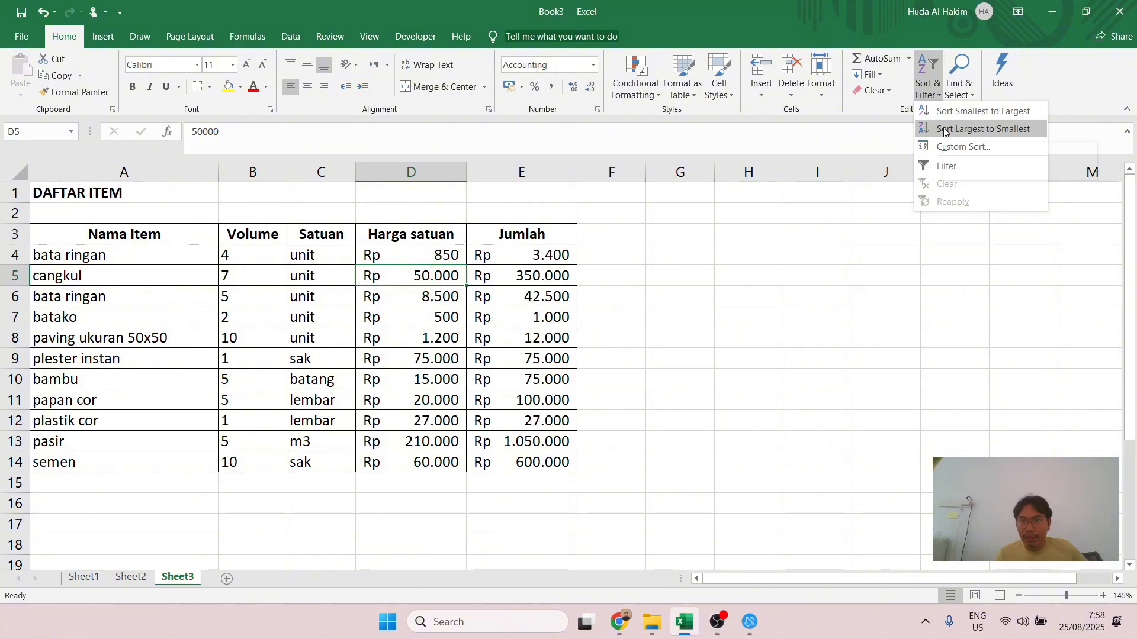
{"action": "left_click", "coordinate": [305, 306]}
{"action": "left_click_drag", "start_coordinate": [151, 238], "coordinate": [510, 464]}
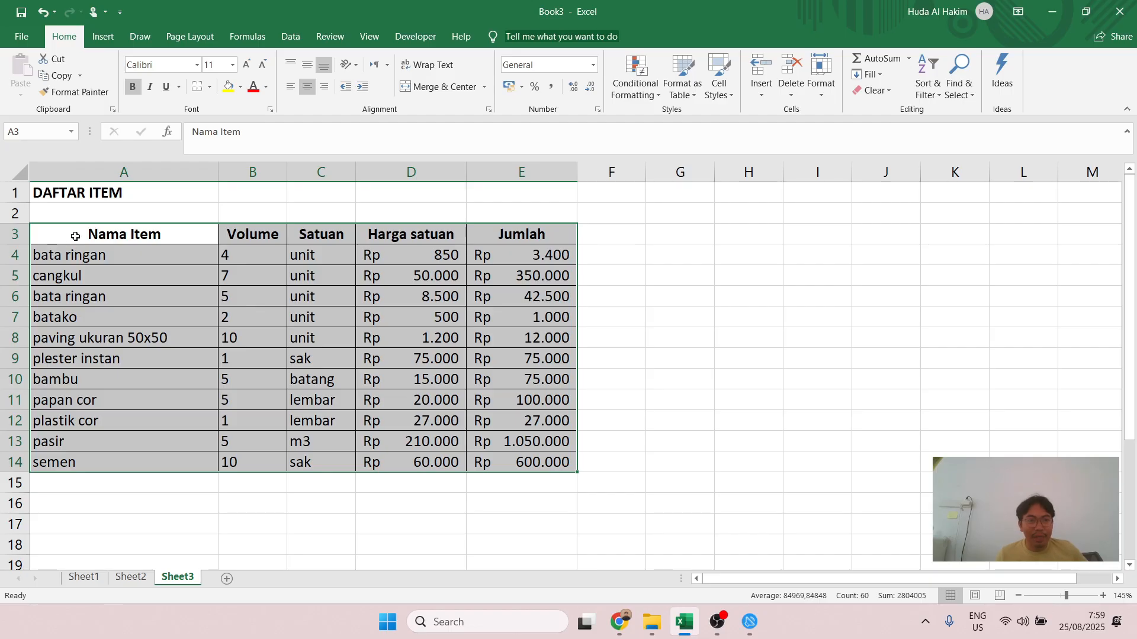
Step: Sort only the Nama Item column (A3:A14) from A to Z, continuing with the current selection, and undo that sort
{"action": "left_click_drag", "start_coordinate": [76, 234], "coordinate": [101, 456]}
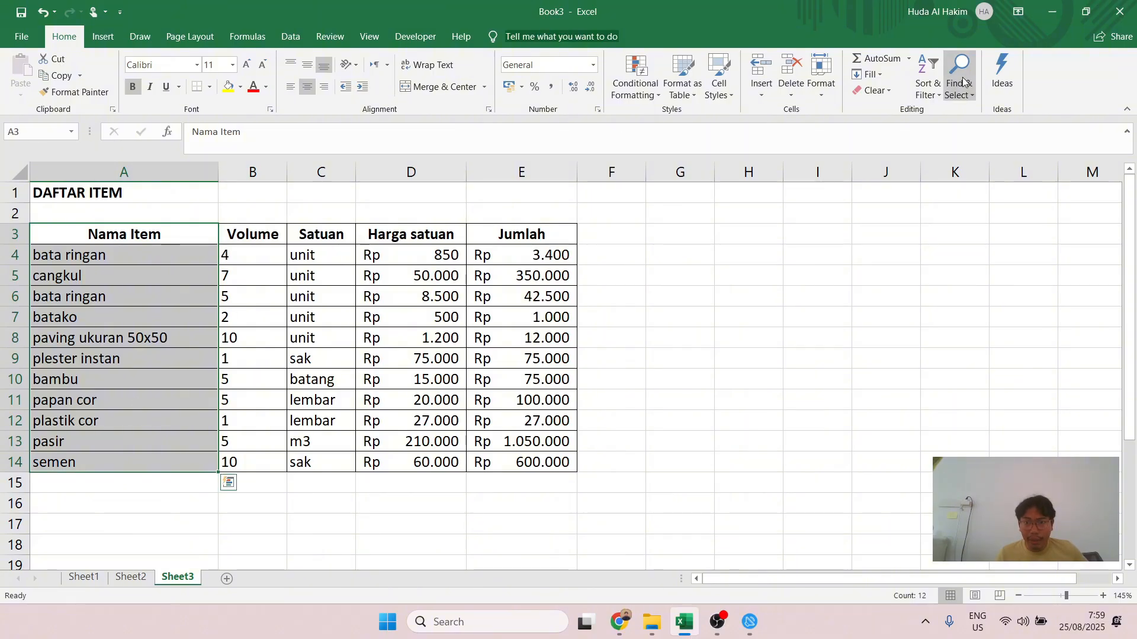
{"action": "left_click", "coordinate": [928, 83]}
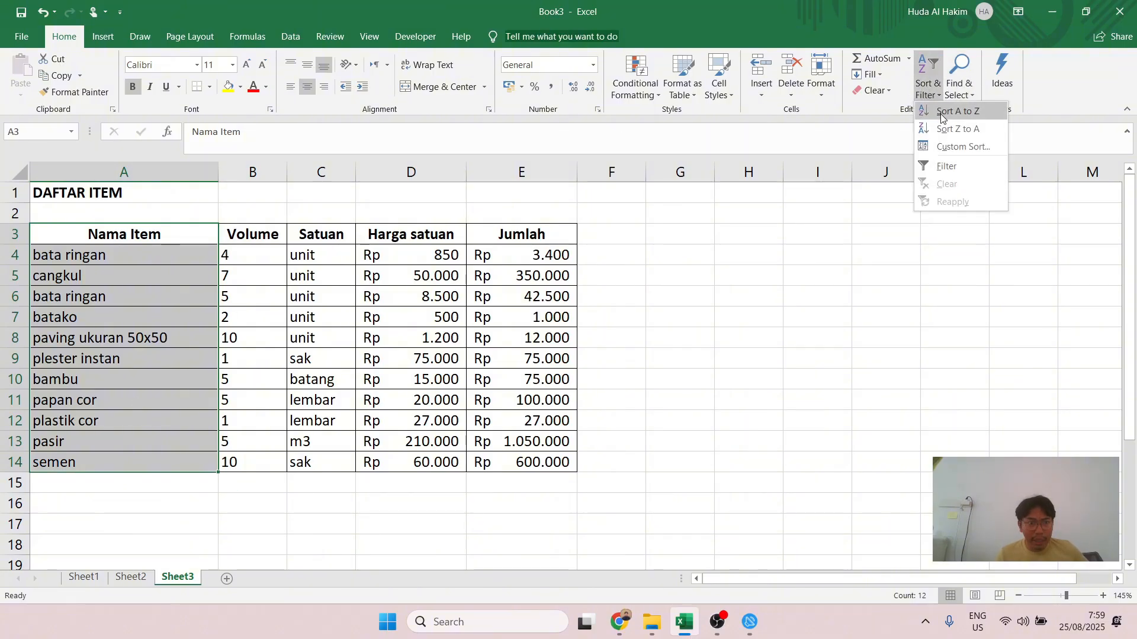
{"action": "left_click", "coordinate": [941, 114]}
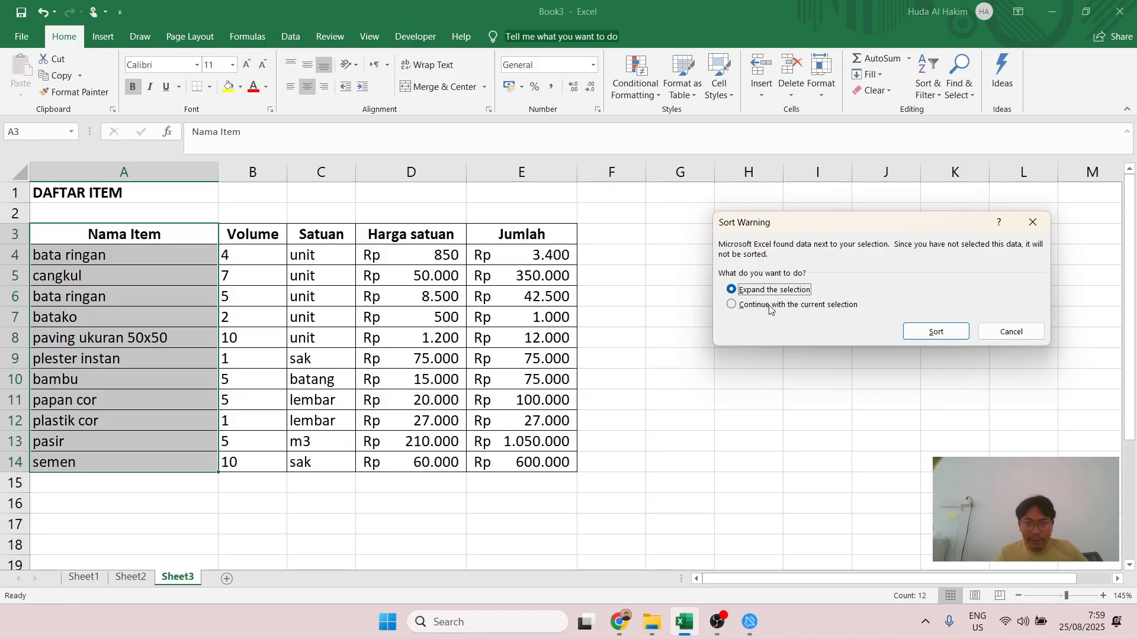
{"action": "left_click_drag", "start_coordinate": [808, 224], "coordinate": [739, 223]}
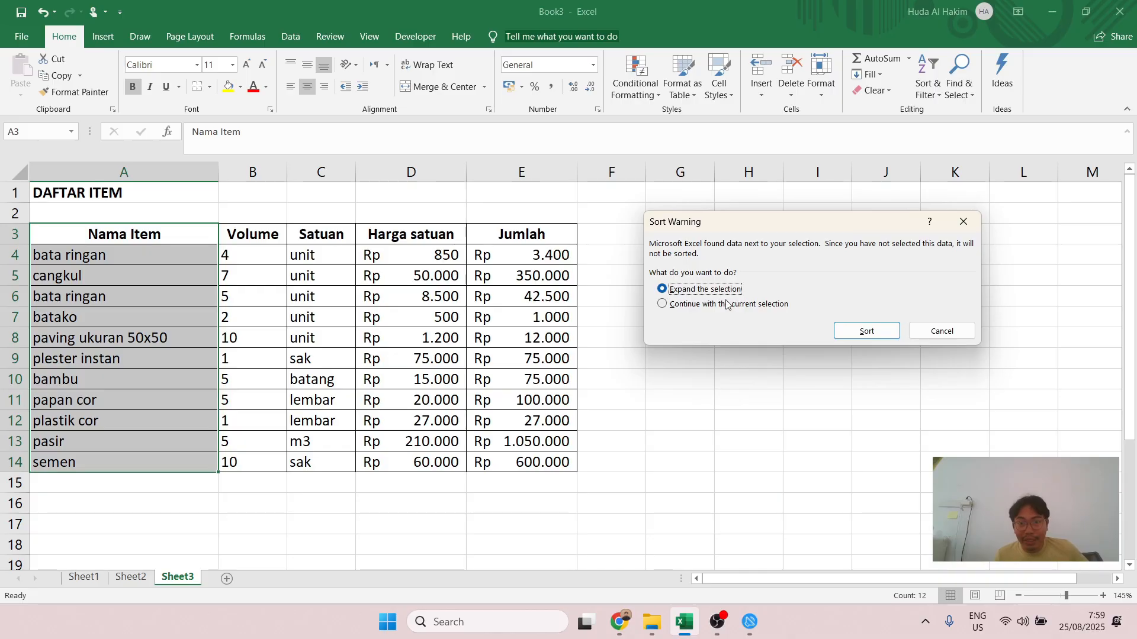
{"action": "left_click", "coordinate": [701, 305]}
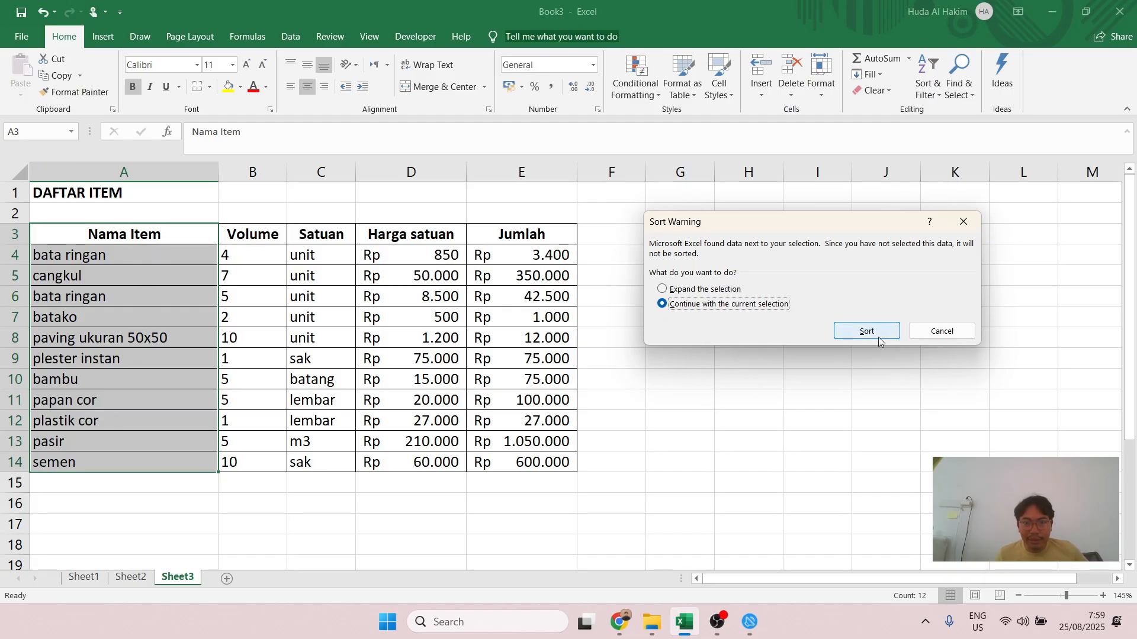
{"action": "left_click", "coordinate": [863, 332]}
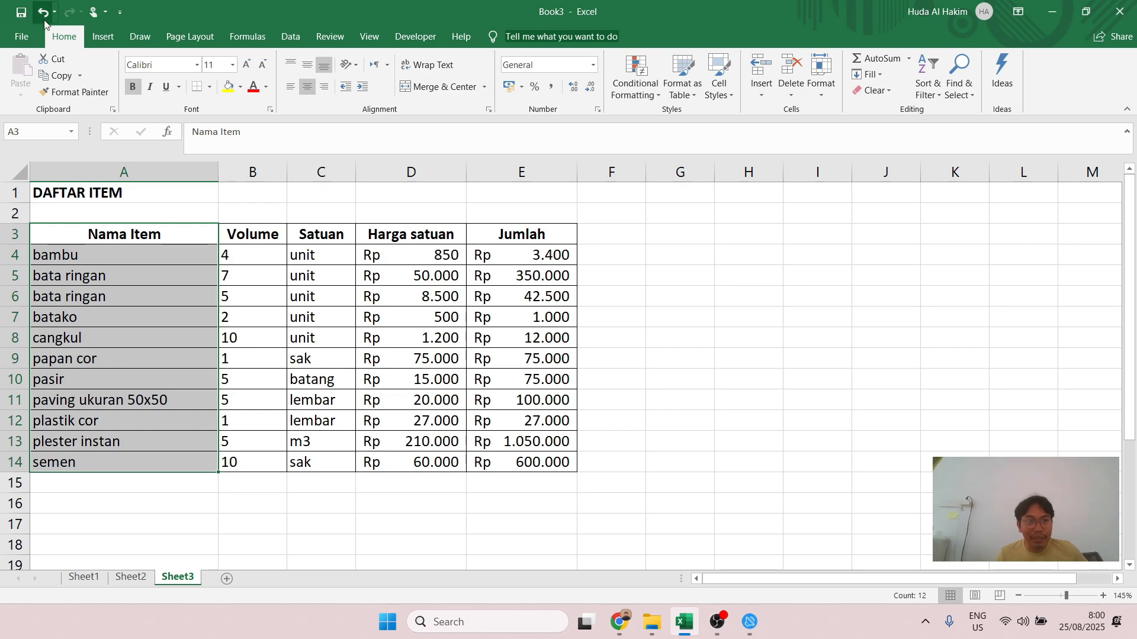
{"action": "key", "text": "ctrl+z"}
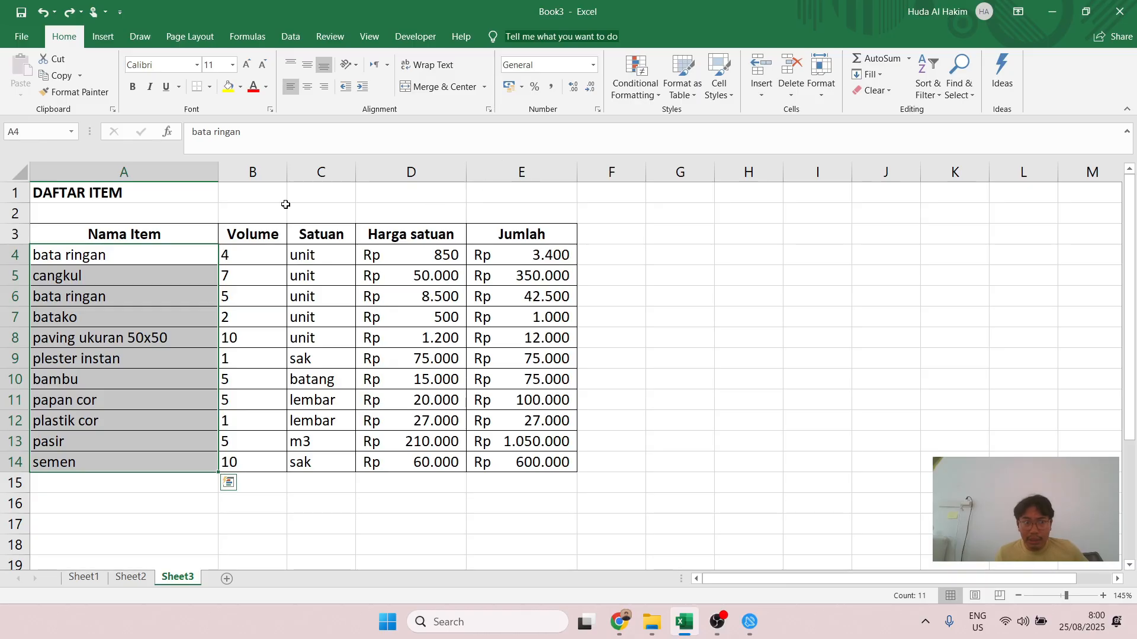
Step: Sort the item table from A to Z by Nama Item (A3:A14) with the selection expanded to neighbouring columns, and undo that sort
{"action": "left_click_drag", "start_coordinate": [157, 233], "coordinate": [190, 463]}
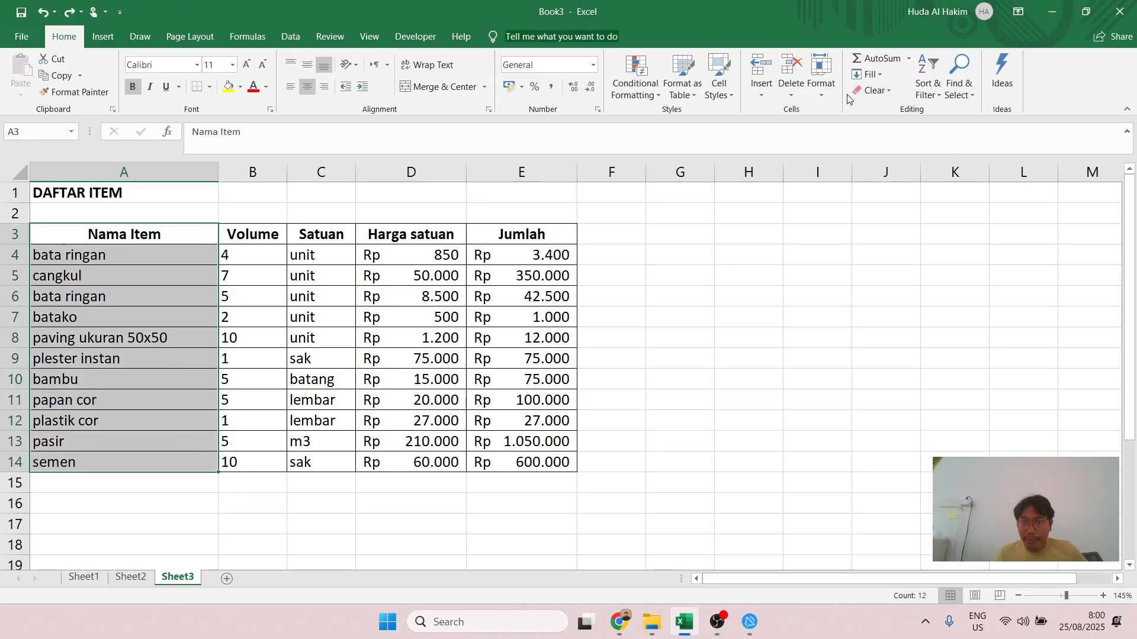
{"action": "left_click", "coordinate": [928, 88]}
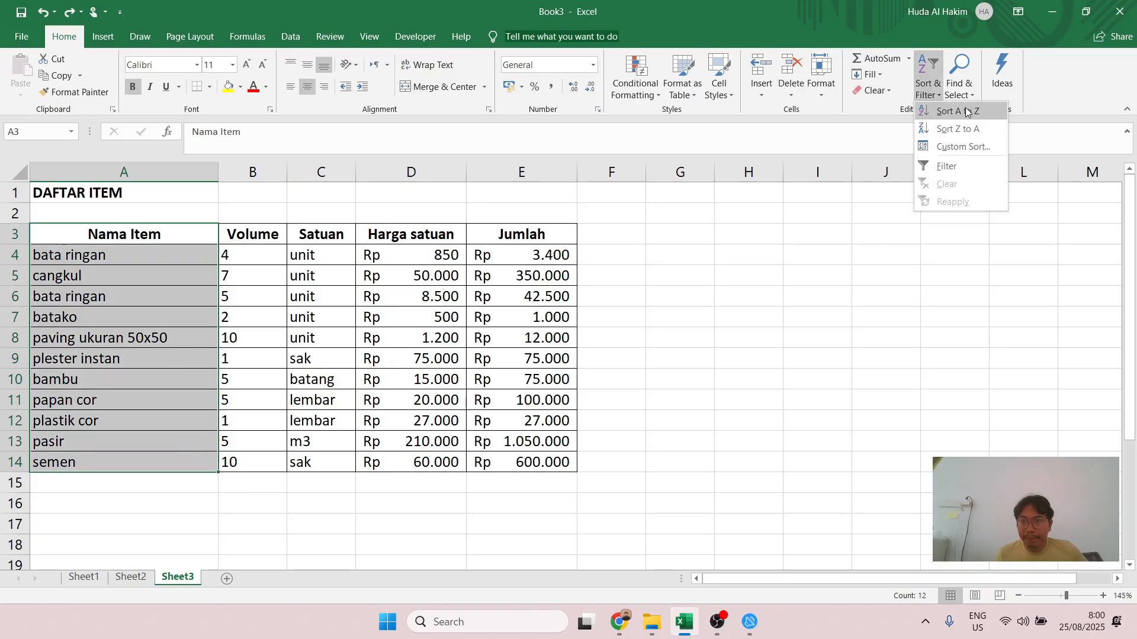
{"action": "left_click", "coordinate": [957, 111]}
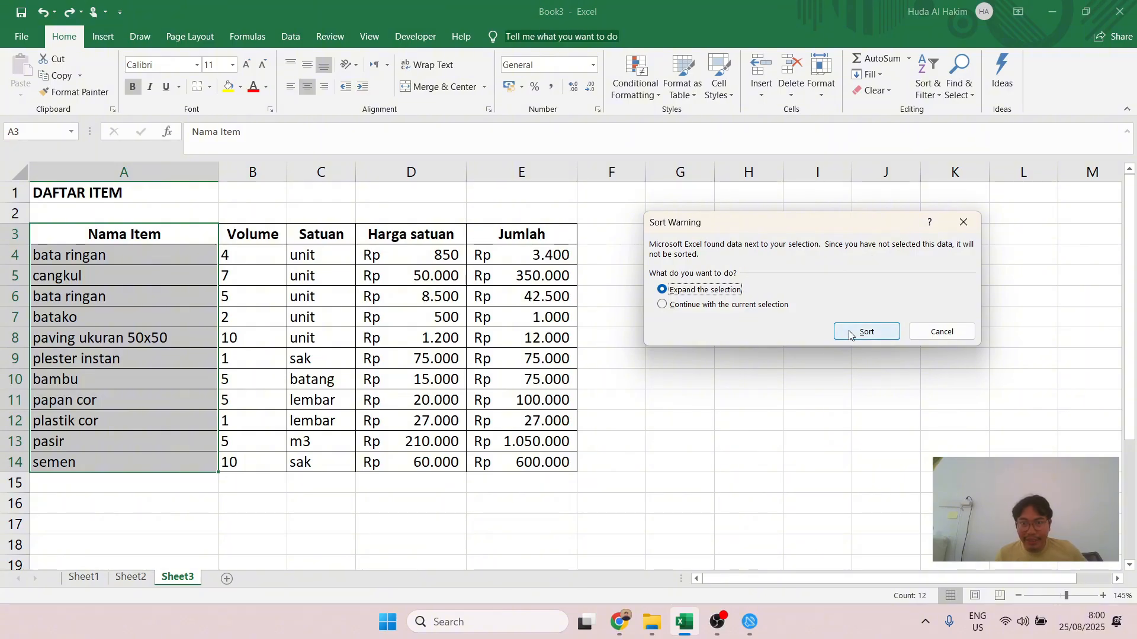
{"action": "left_click", "coordinate": [866, 332]}
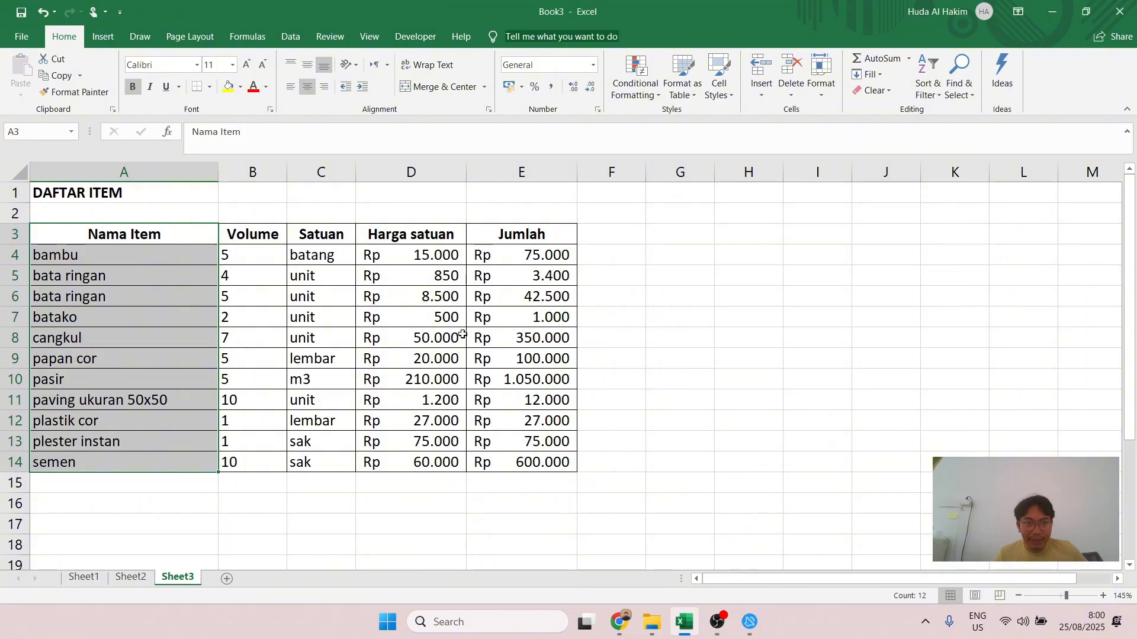
{"action": "left_click", "coordinate": [64, 260]}
{"action": "left_click", "coordinate": [436, 255]}
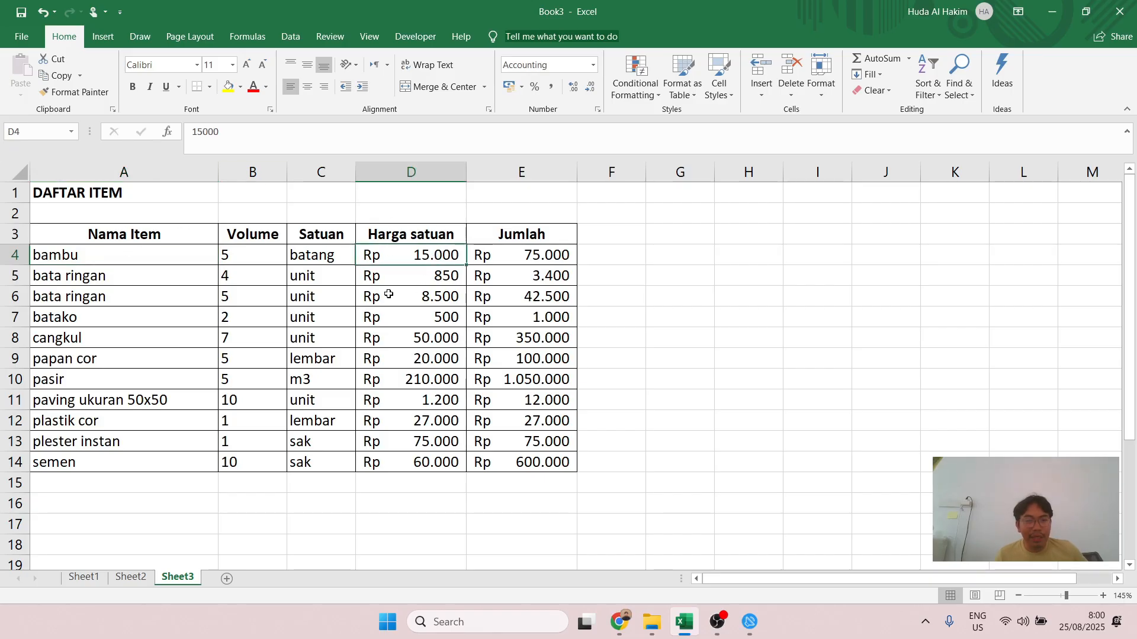
{"action": "left_click", "coordinate": [41, 12]}
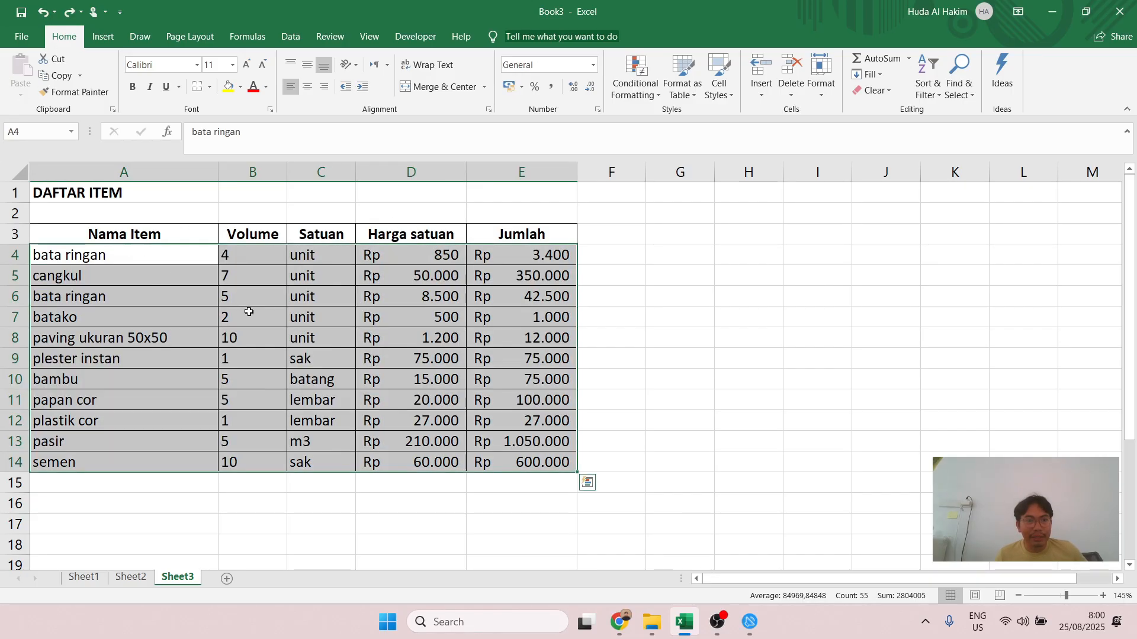
Step: Sort the whole item table A3:E14 from A to Z by Nama Item, check the reordered rows, and undo that sort
{"action": "left_click", "coordinate": [249, 312]}
{"action": "left_click", "coordinate": [167, 232]}
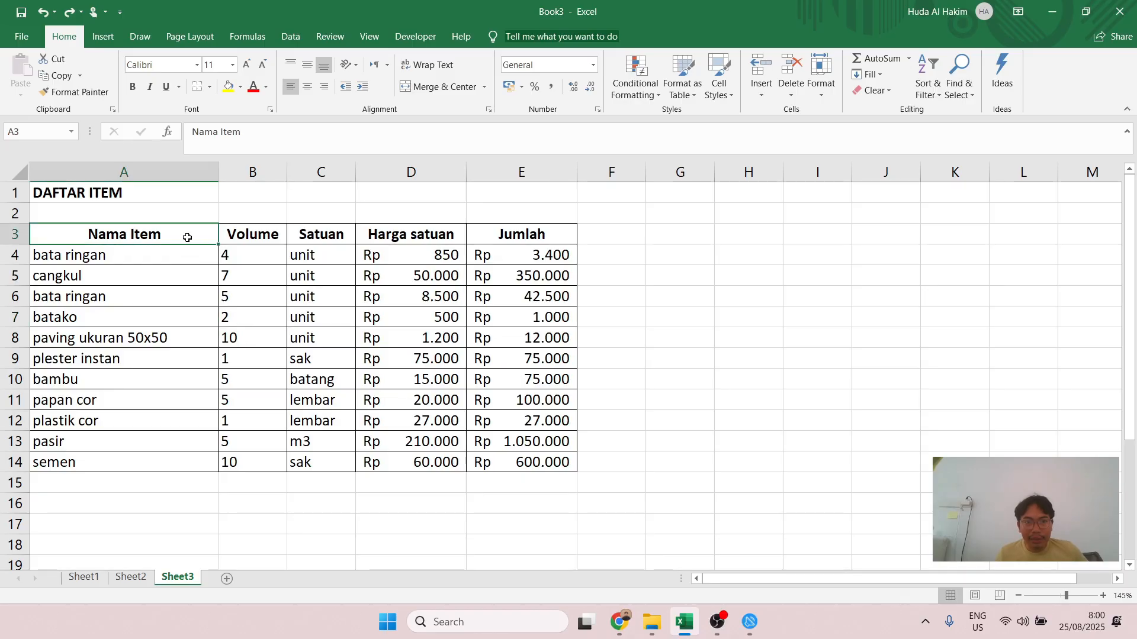
{"action": "left_click_drag", "start_coordinate": [187, 238], "coordinate": [211, 391]}
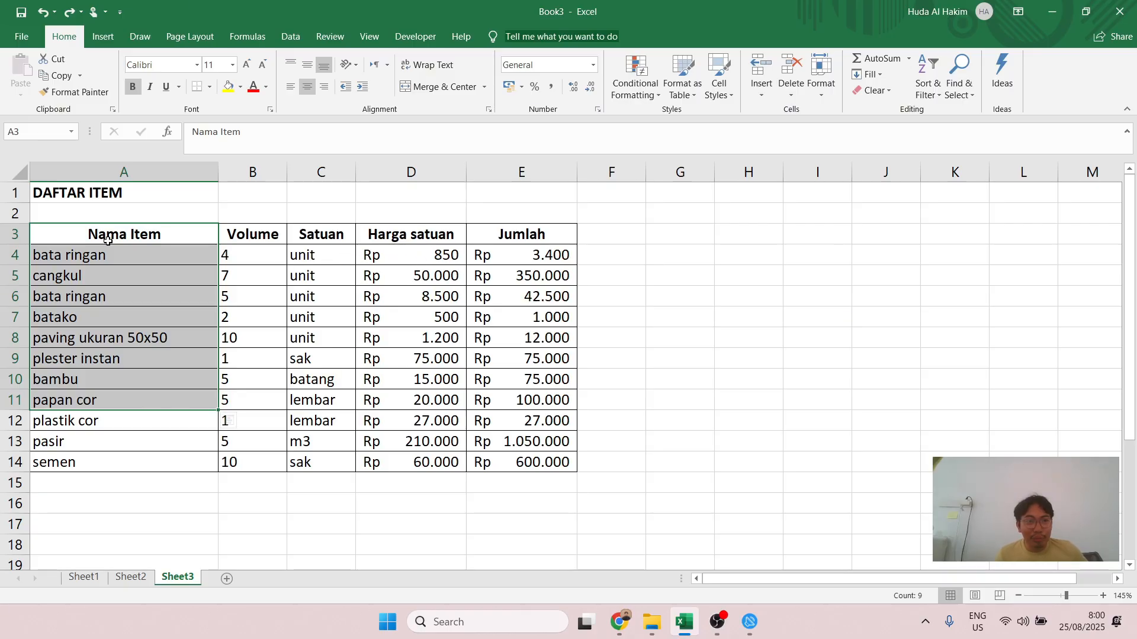
{"action": "left_click_drag", "start_coordinate": [108, 238], "coordinate": [510, 465]}
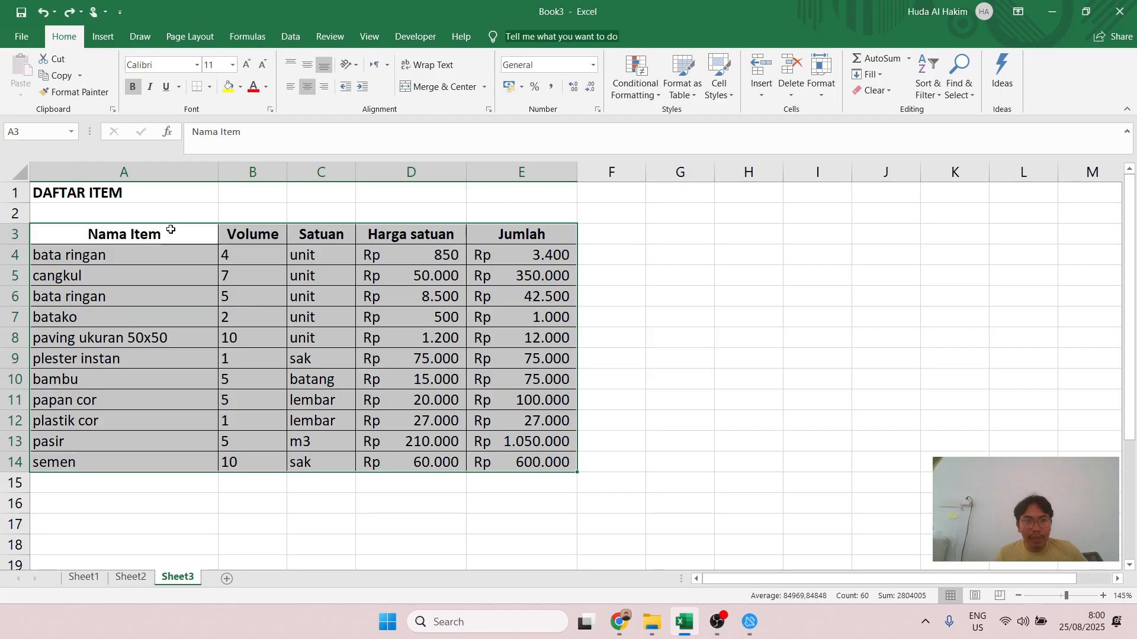
{"action": "left_click", "coordinate": [934, 82]}
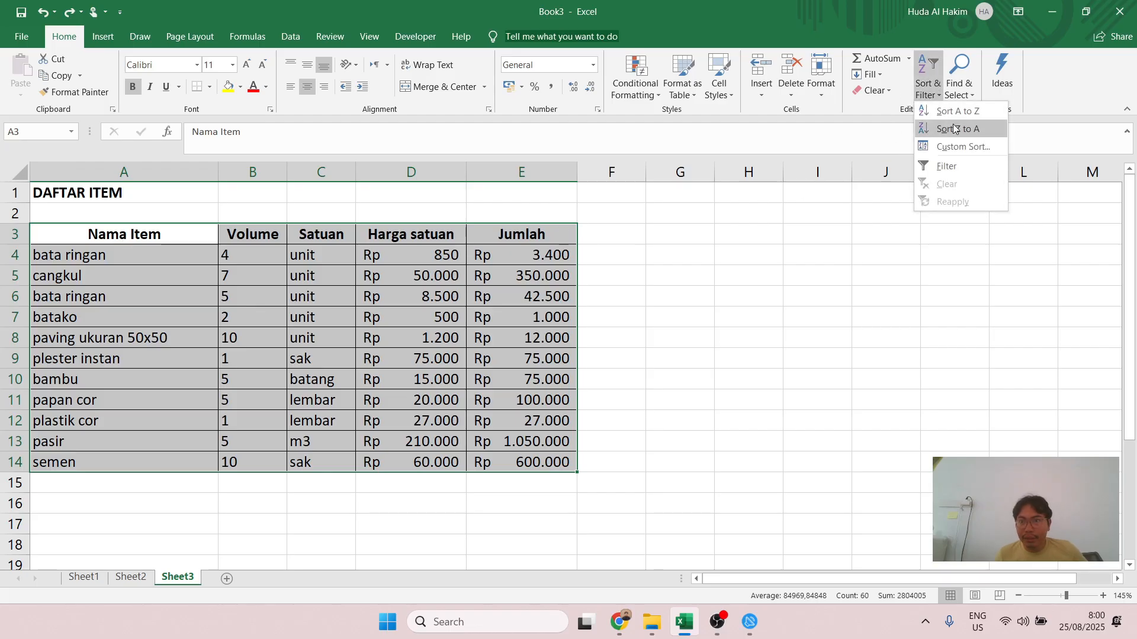
{"action": "left_click", "coordinate": [958, 111]}
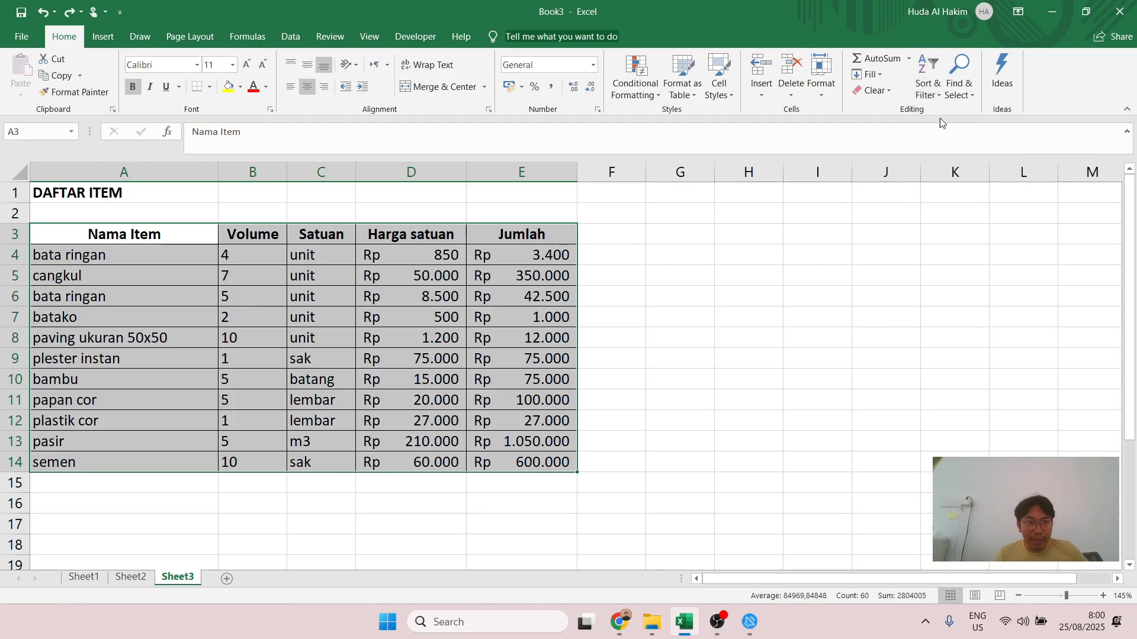
{"action": "left_click", "coordinate": [102, 235]}
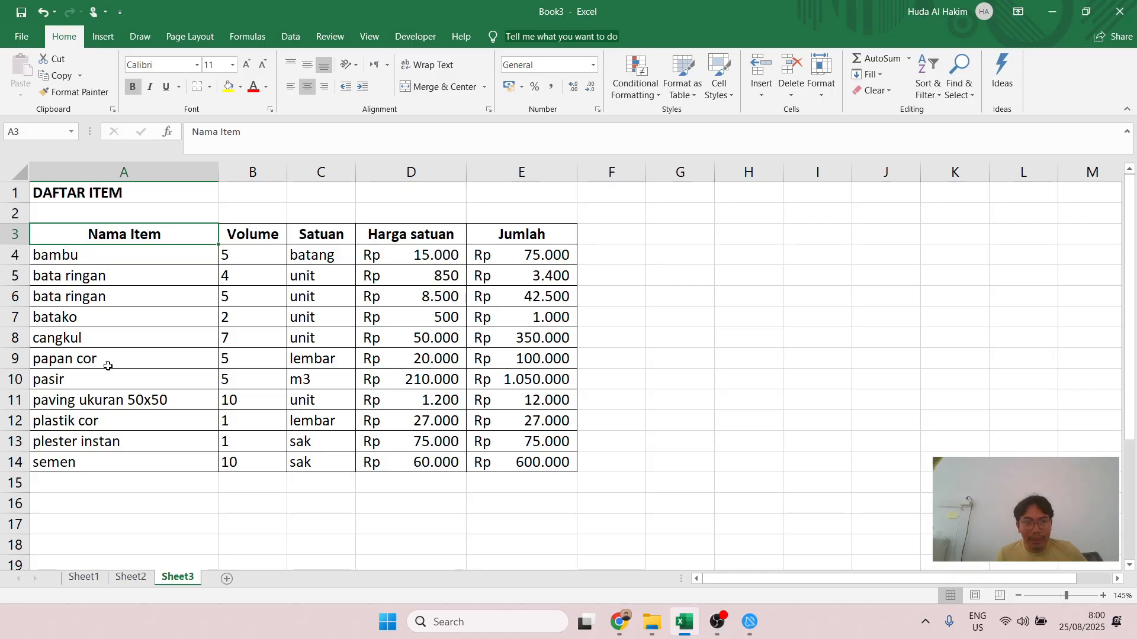
{"action": "left_click", "coordinate": [407, 260]}
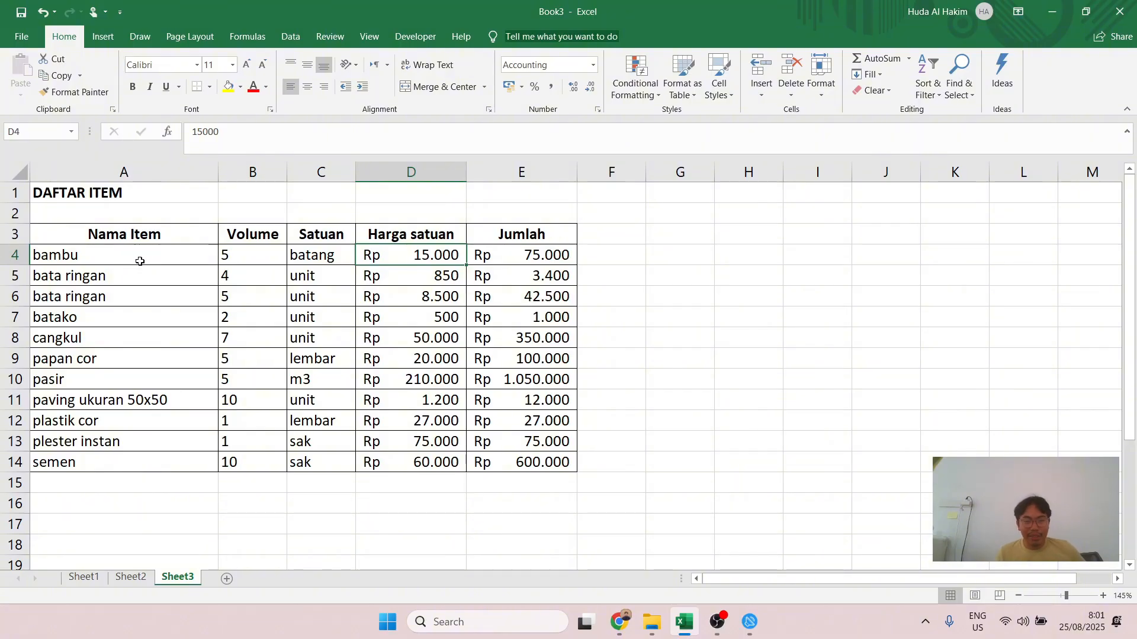
{"action": "left_click", "coordinate": [137, 275]}
{"action": "left_click", "coordinate": [43, 11]}
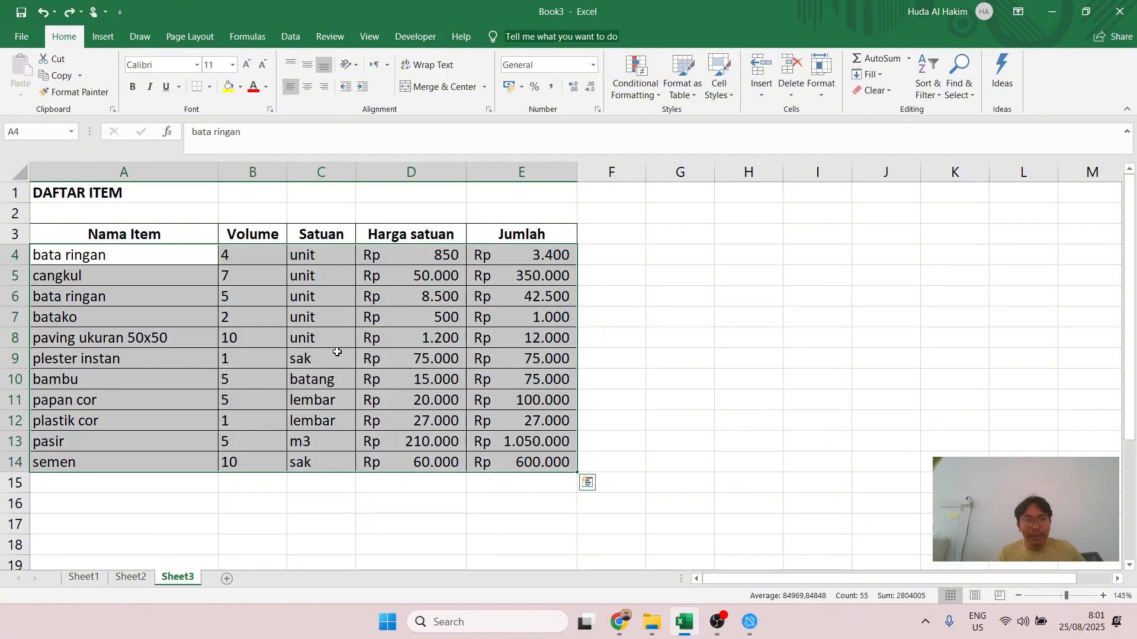
Step: Select the whole item table A3:E14 and turn on Filter for its header row
{"action": "left_click", "coordinate": [329, 347]}
{"action": "key", "text": "ctrl+a"}
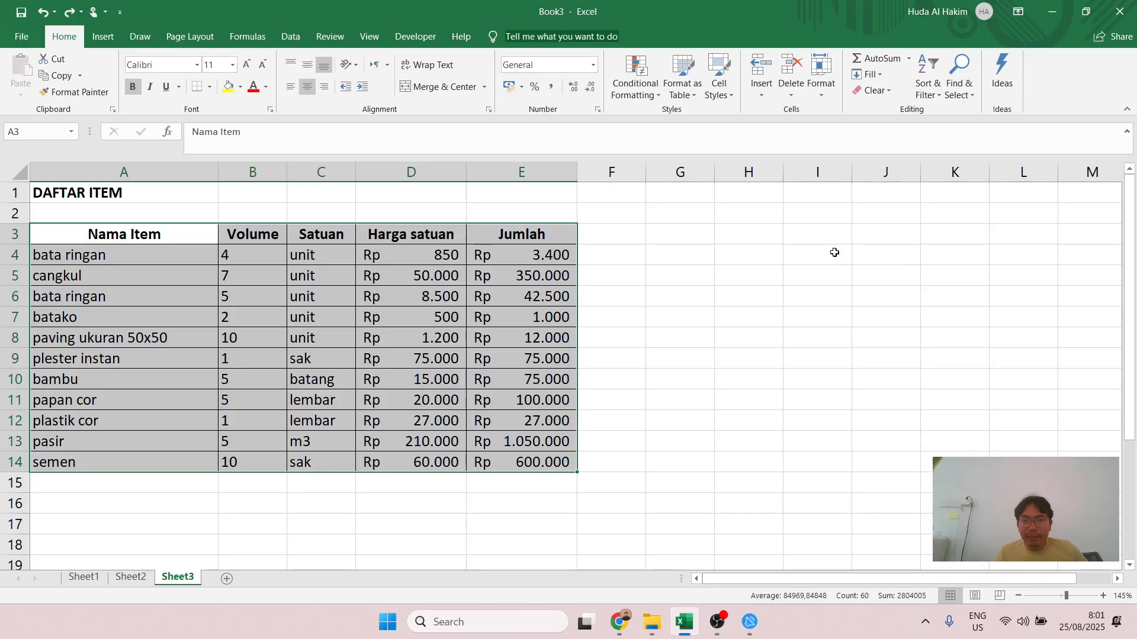
{"action": "left_click", "coordinate": [927, 89]}
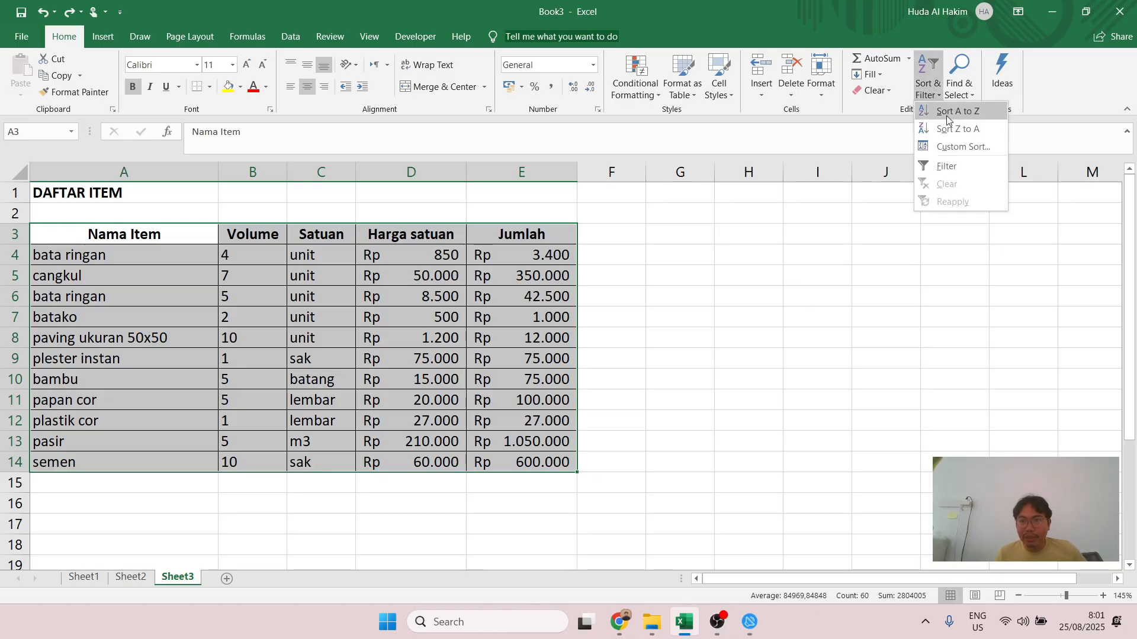
{"action": "left_click", "coordinate": [952, 168]}
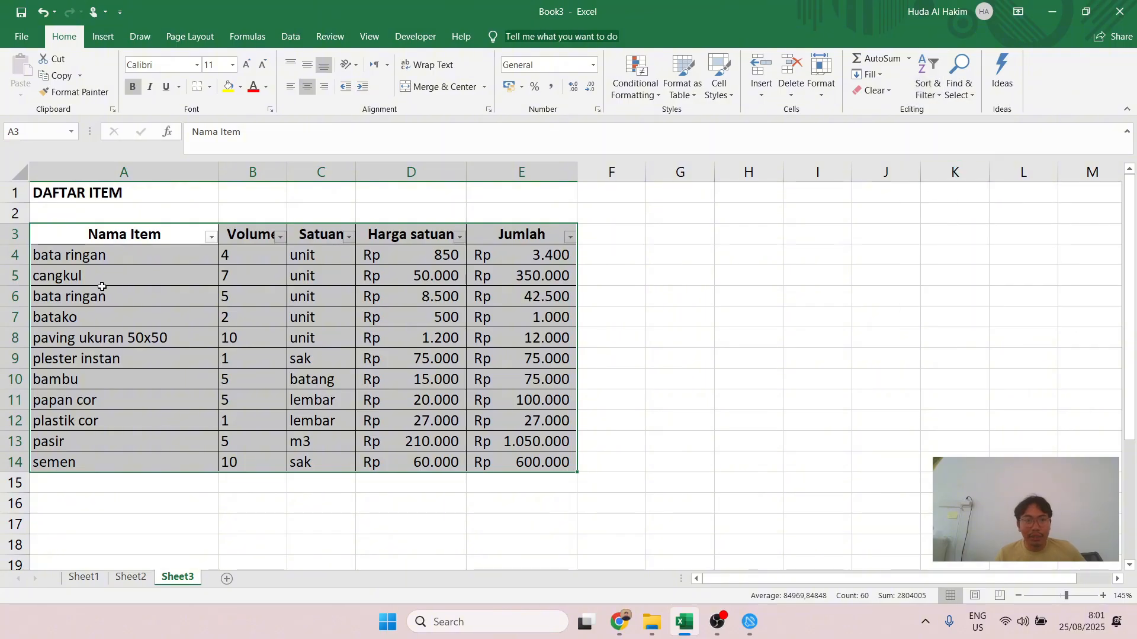
Step: View the filter and sort options of the Nama Item and Jumlah columns, closing them without applying anything
{"action": "left_click", "coordinate": [202, 261]}
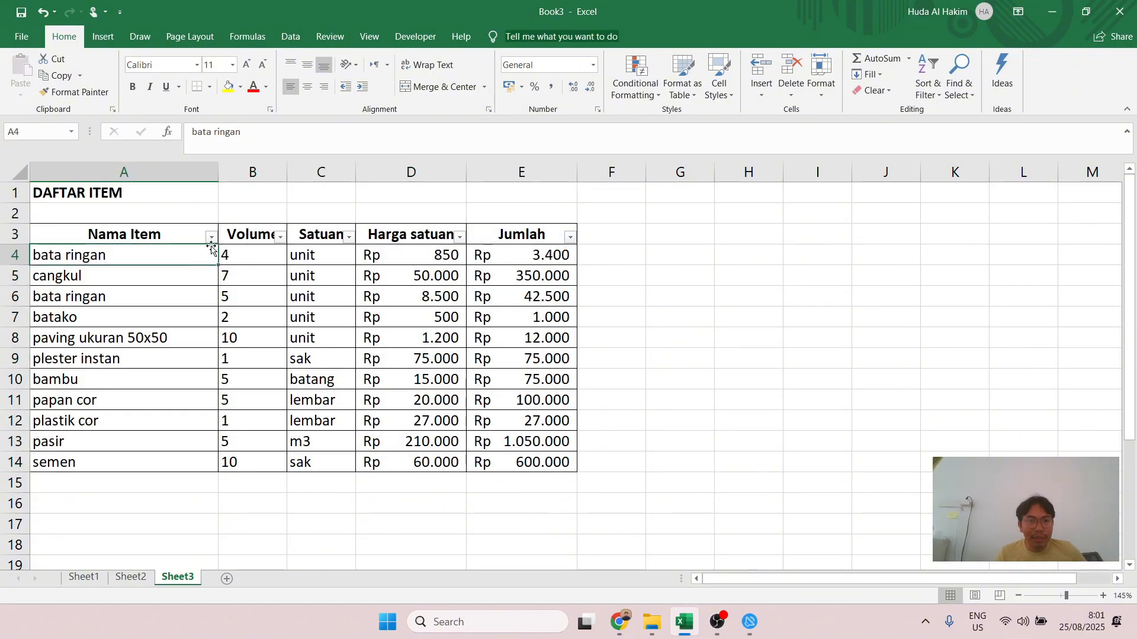
{"action": "left_click", "coordinate": [158, 235]}
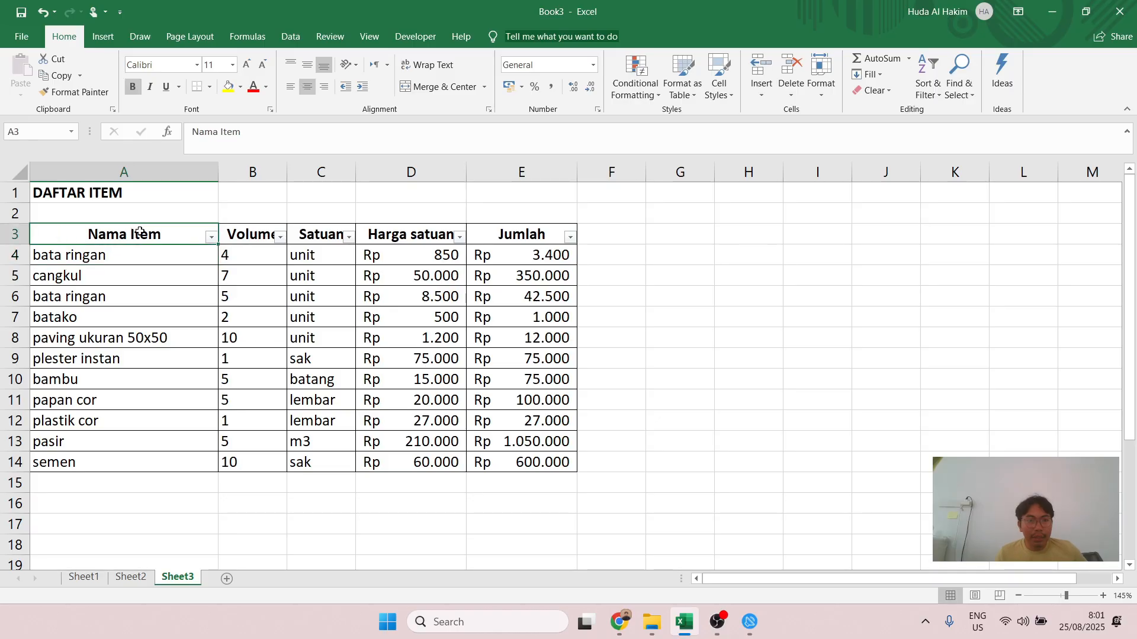
{"action": "left_click", "coordinate": [211, 237]}
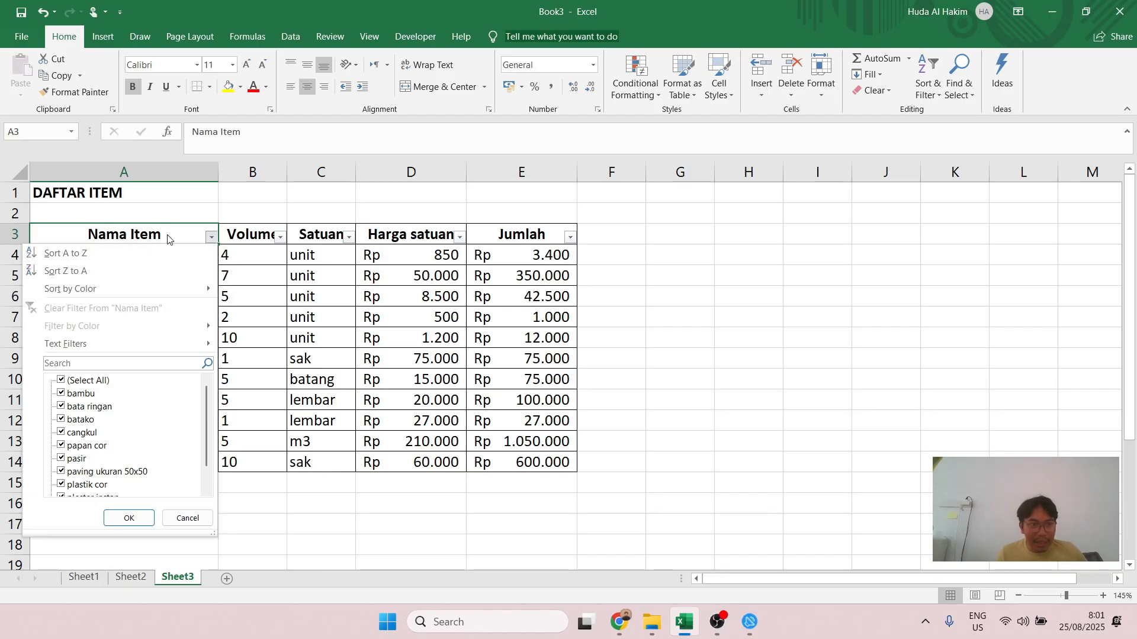
{"action": "left_click", "coordinate": [189, 232]}
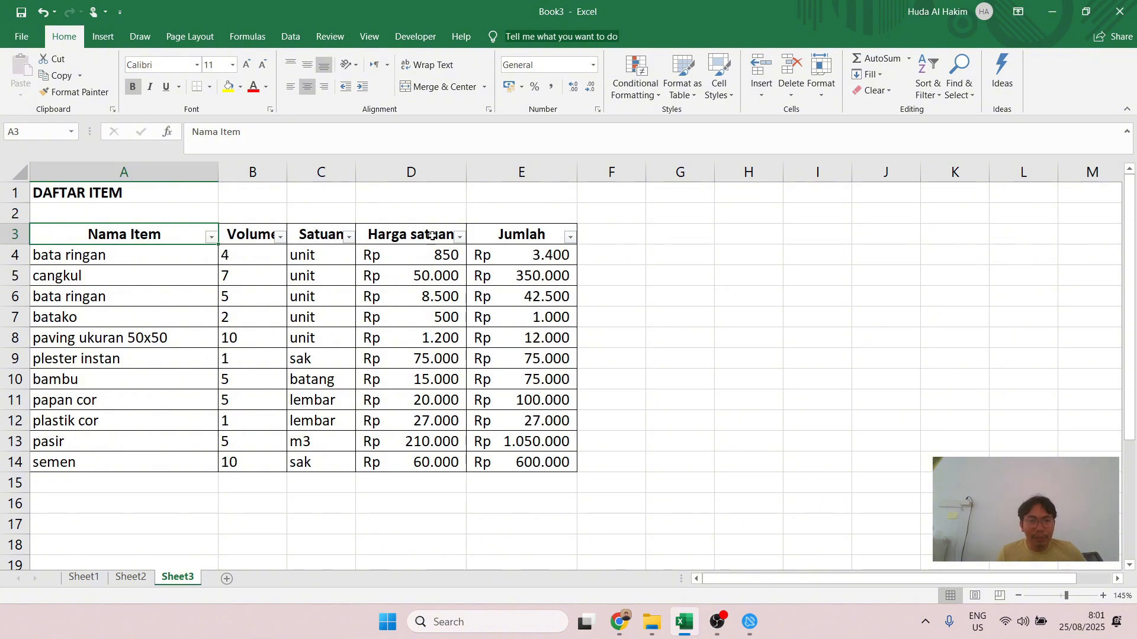
{"action": "left_click", "coordinate": [210, 237]}
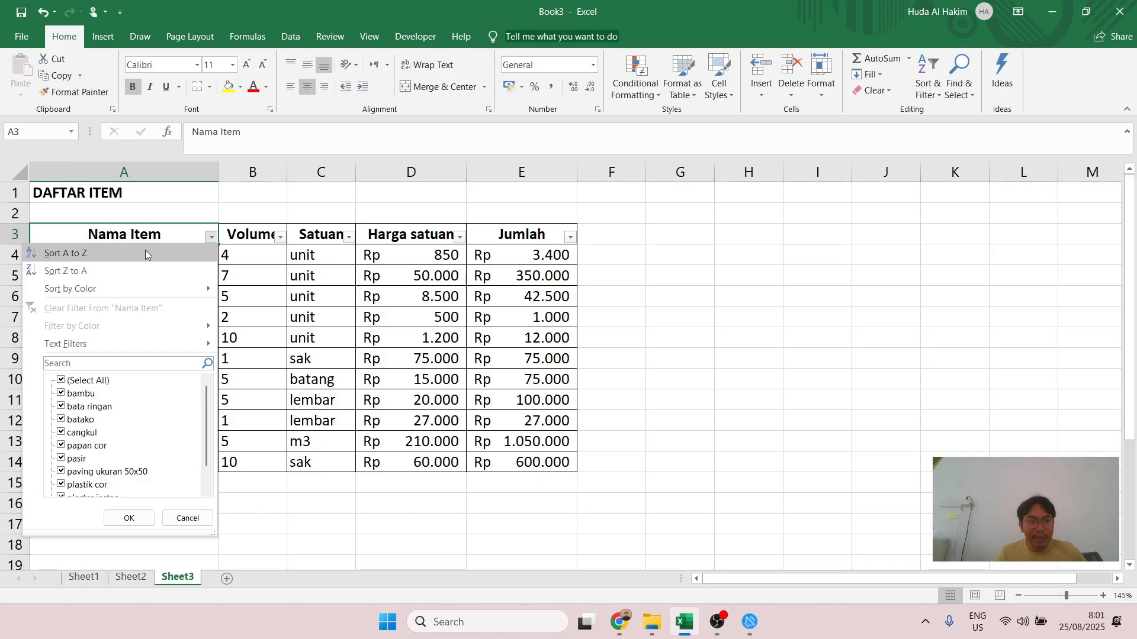
{"action": "key", "text": "Escape"}
{"action": "left_click", "coordinate": [569, 237]}
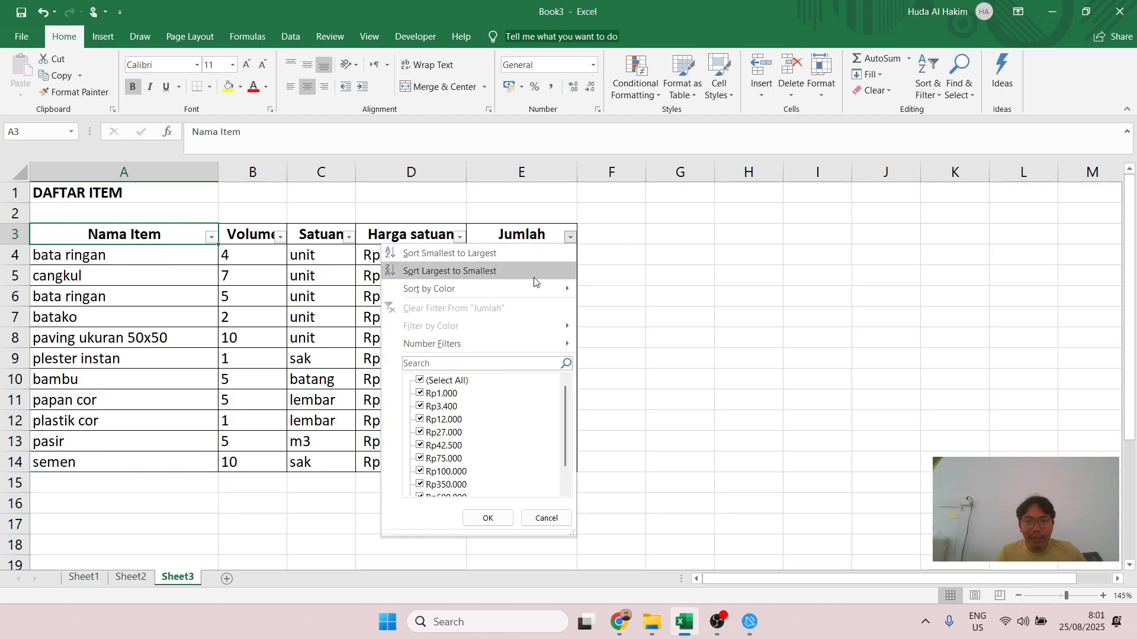
{"action": "left_click", "coordinate": [517, 235]}
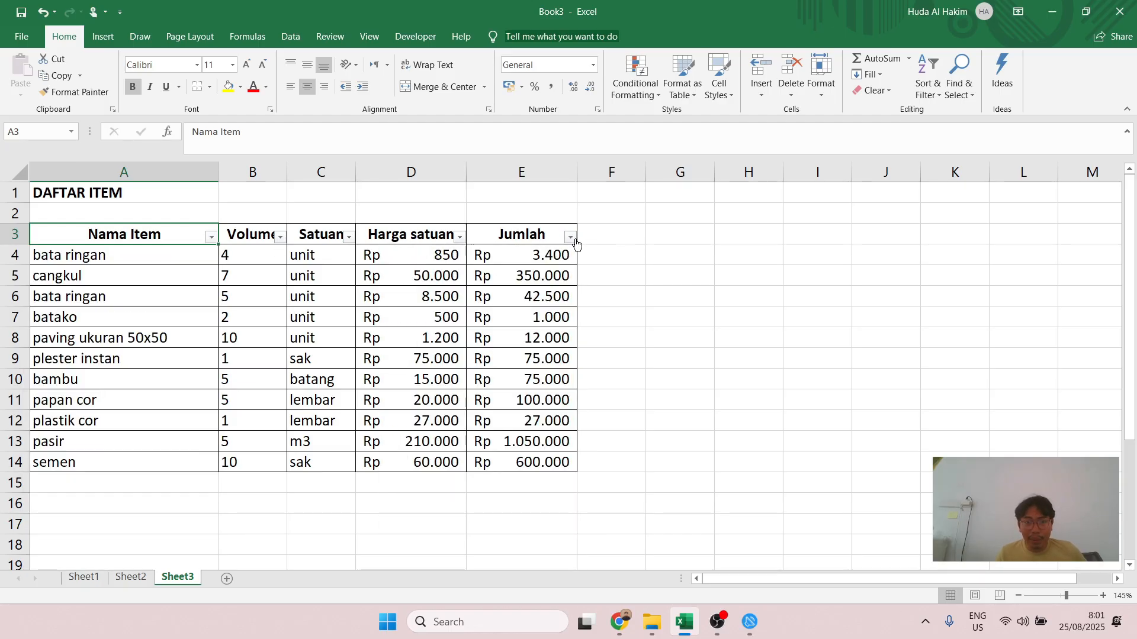
Step: Sort the item table by the Jumlah column from largest to smallest and undo that sort
{"action": "left_click", "coordinate": [572, 238]}
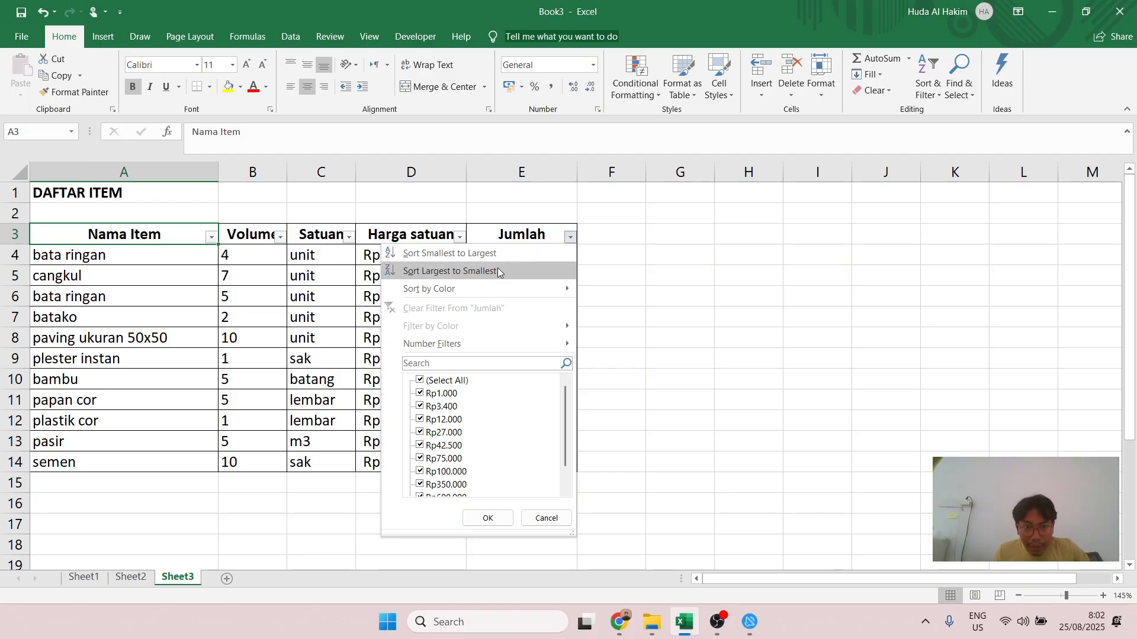
{"action": "left_click", "coordinate": [496, 272]}
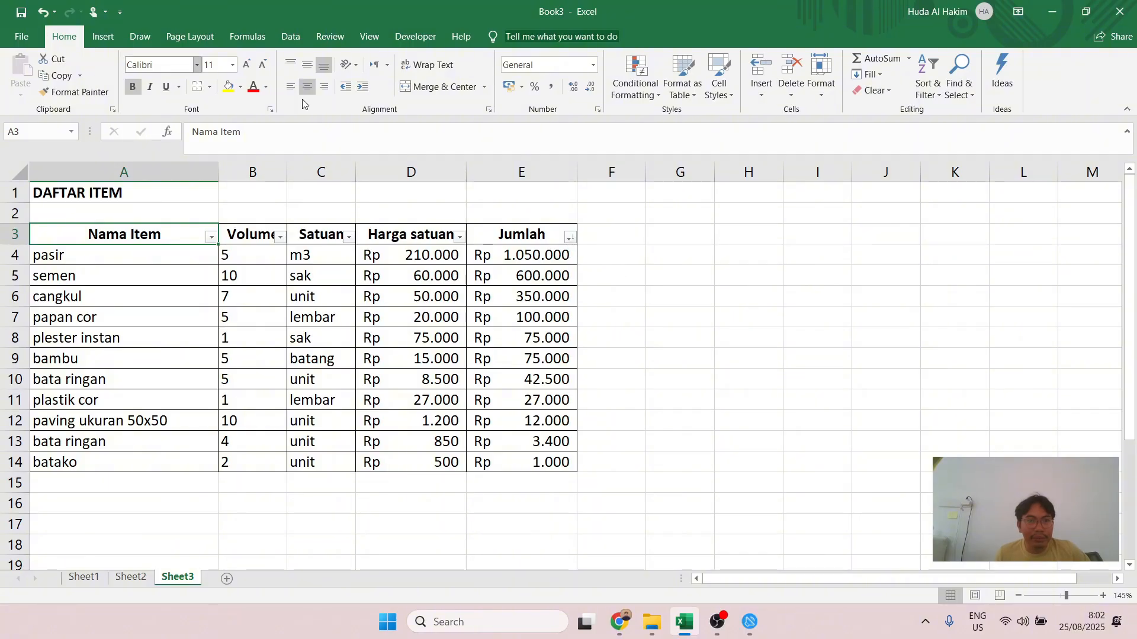
{"action": "key", "text": "ctrl+z"}
{"action": "key", "text": "ctrl+z"}
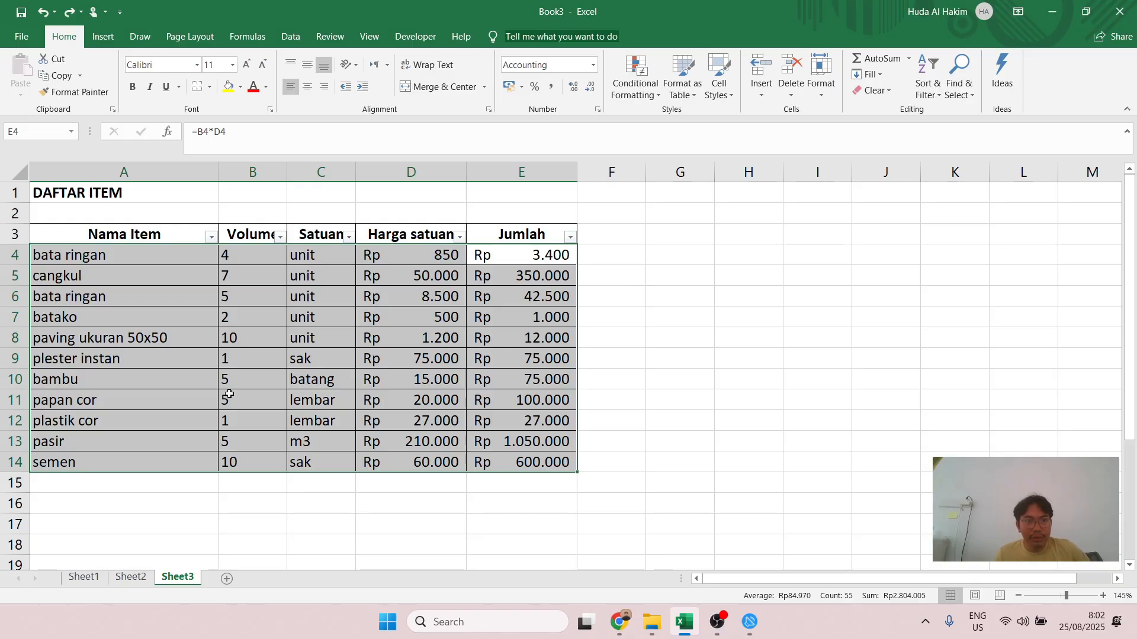
Step: Examine the text filter options and item list of the Nama Item column without applying a filter
{"action": "left_click", "coordinate": [77, 261]}
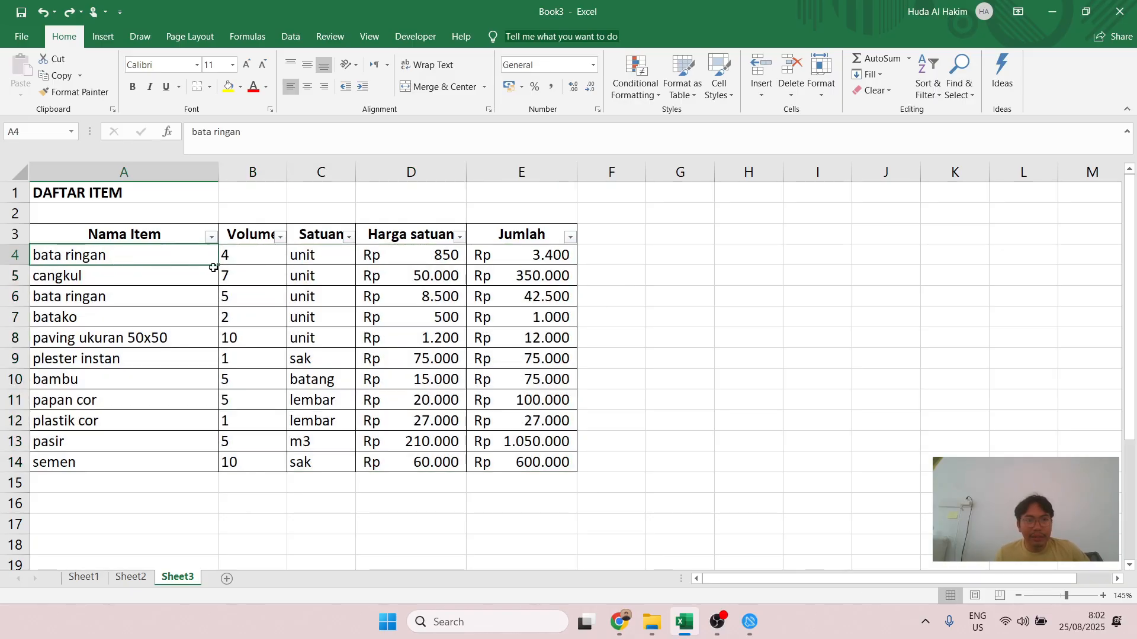
{"action": "left_click", "coordinate": [211, 237]}
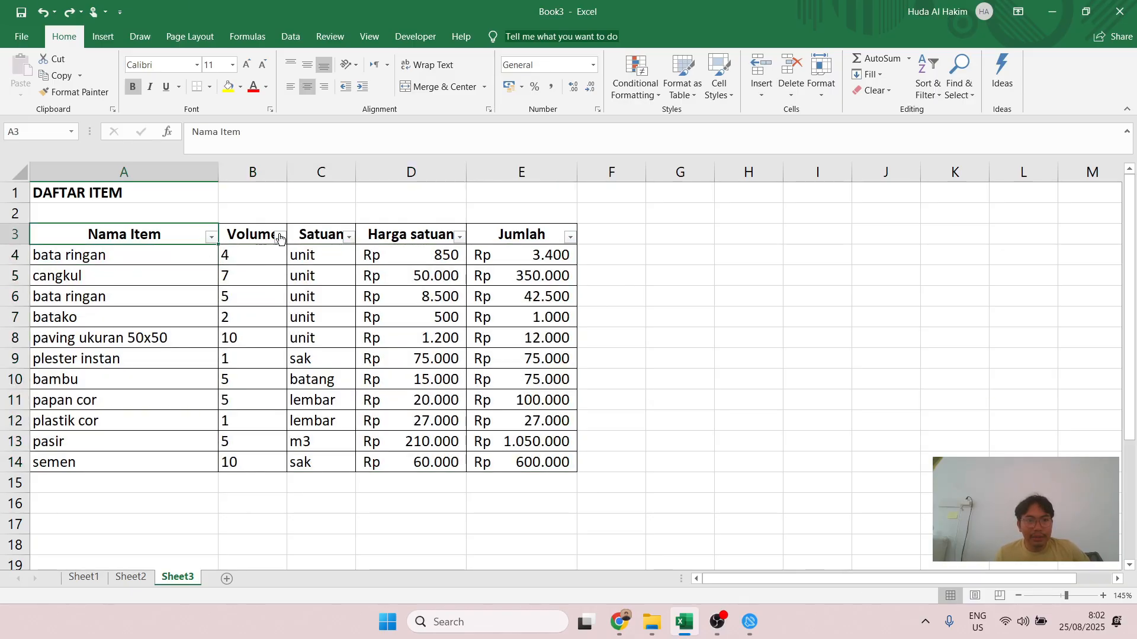
{"action": "left_click", "coordinate": [127, 192]}
{"action": "left_click", "coordinate": [212, 239]}
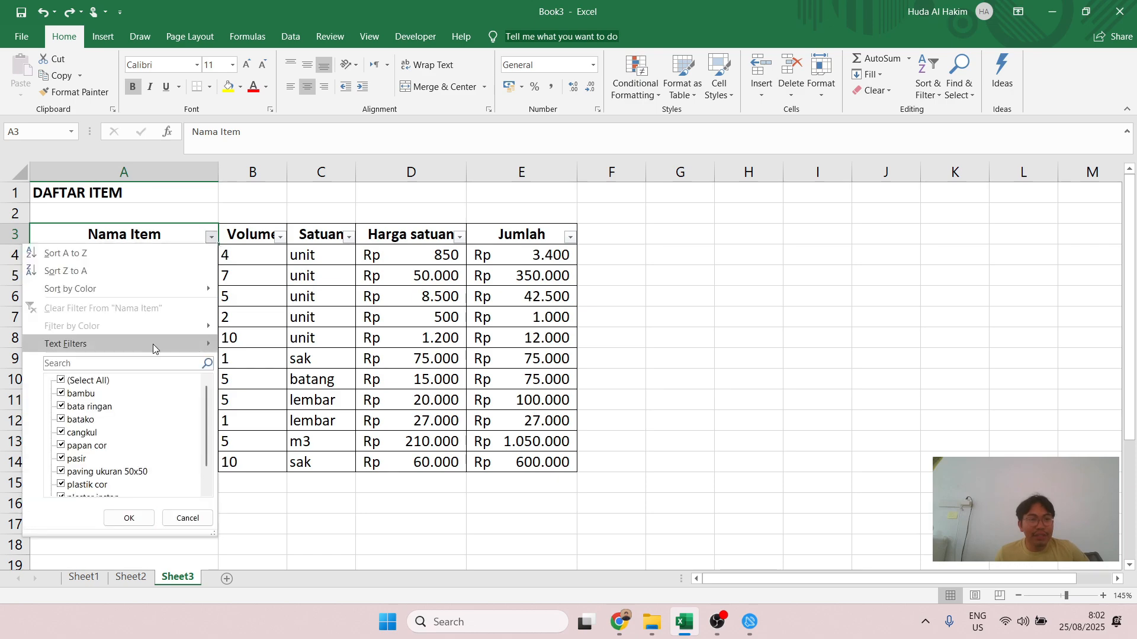
{"action": "mouse_move", "coordinate": [116, 348]}
{"action": "left_click", "coordinate": [167, 236]}
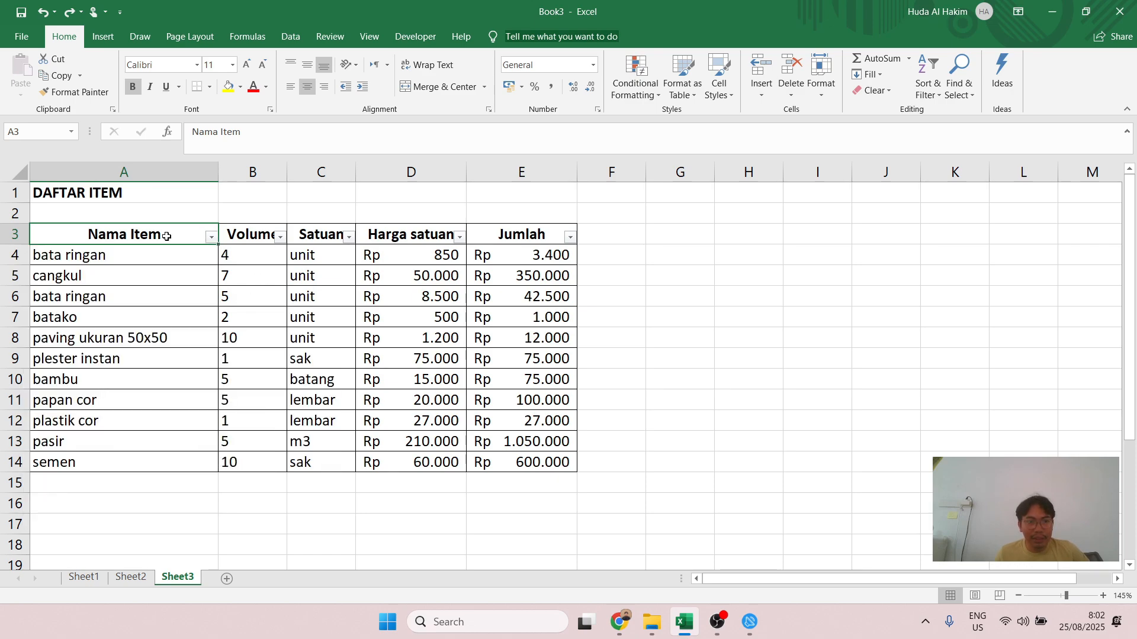
Step: Select the item table A3:E14 and turn off its Filter
{"action": "left_click_drag", "start_coordinate": [157, 233], "coordinate": [573, 467]}
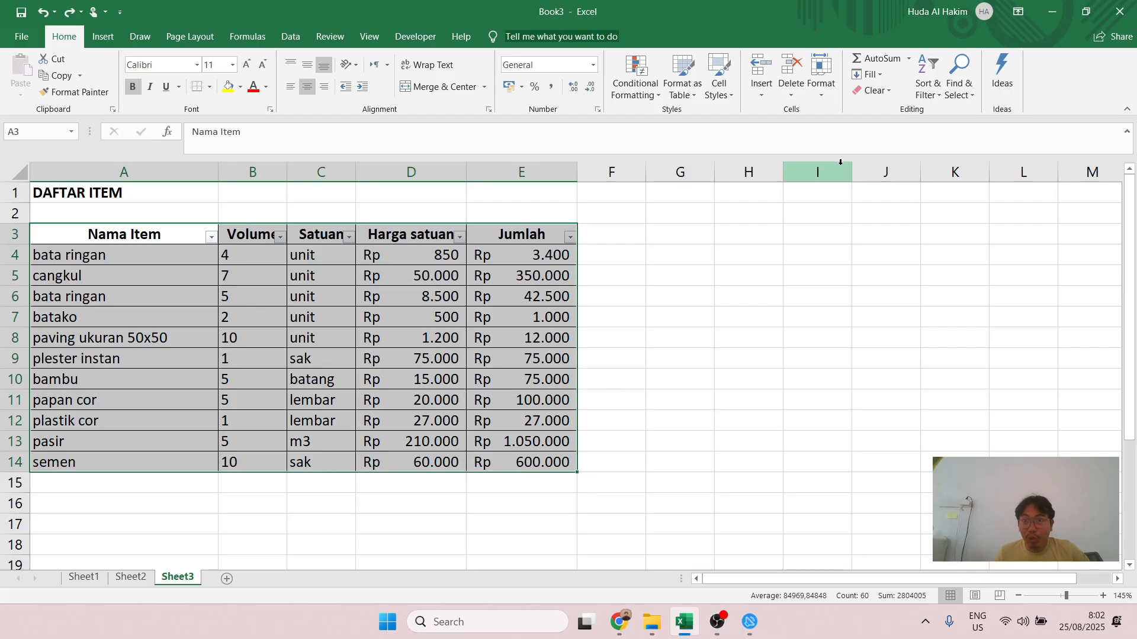
{"action": "left_click", "coordinate": [934, 95]}
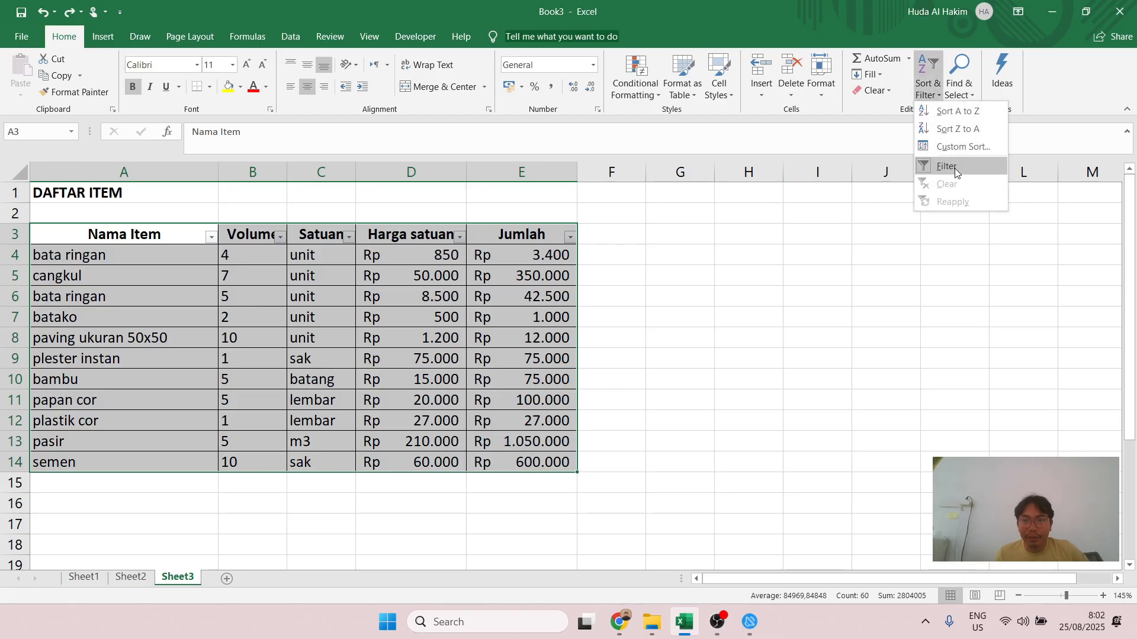
{"action": "left_click", "coordinate": [955, 167]}
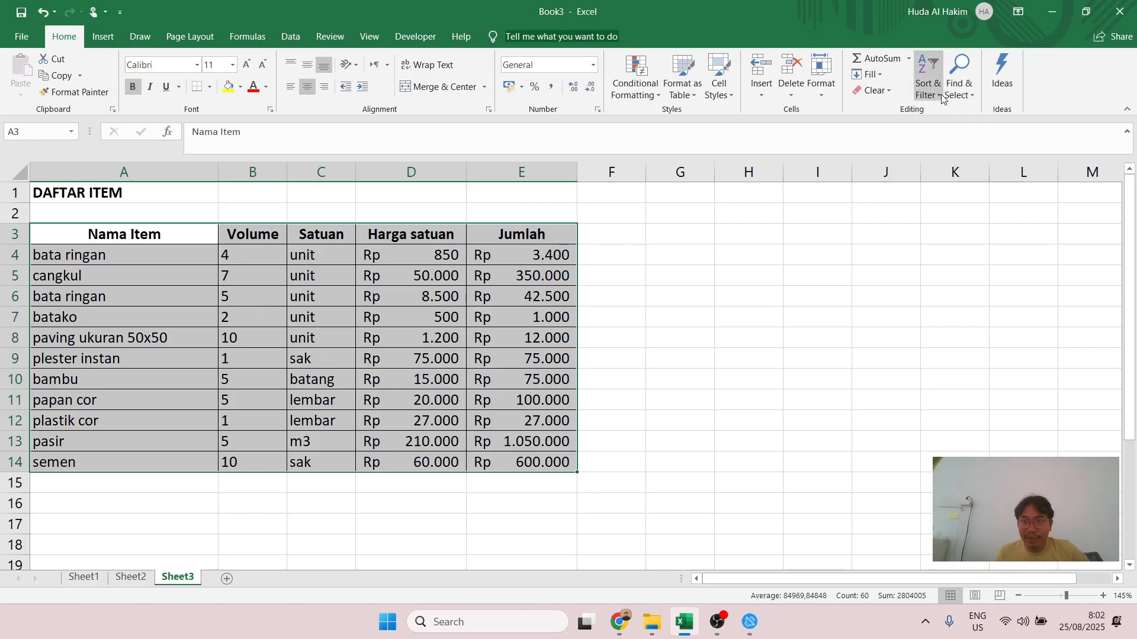
Step: Reselect the item table from Nama Item to the last Jumlah value (A3:E14) and turn Filter back on
{"action": "left_click", "coordinate": [208, 257]}
{"action": "left_click_drag", "start_coordinate": [207, 239], "coordinate": [508, 465]}
{"action": "left_click", "coordinate": [929, 83]}
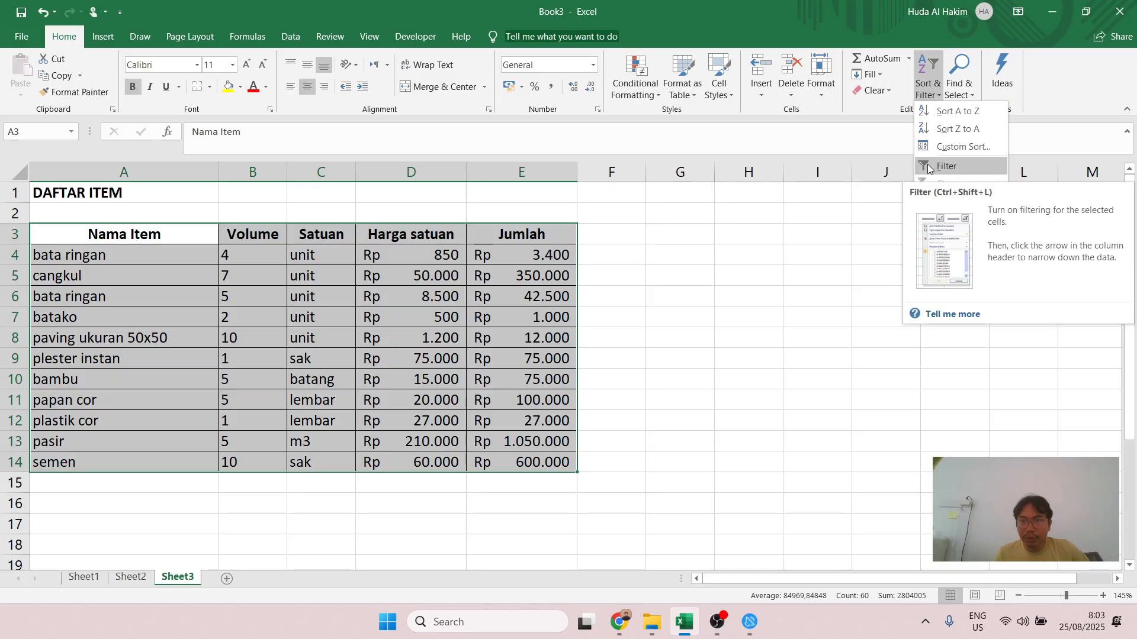
{"action": "left_click", "coordinate": [290, 36]}
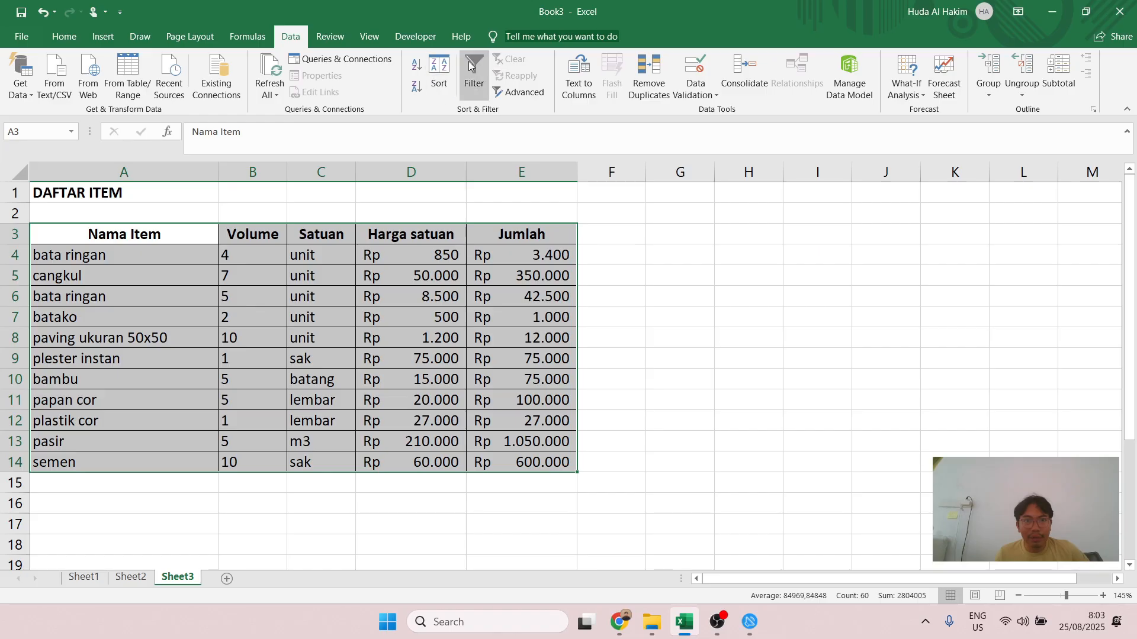
{"action": "left_click", "coordinate": [473, 83]}
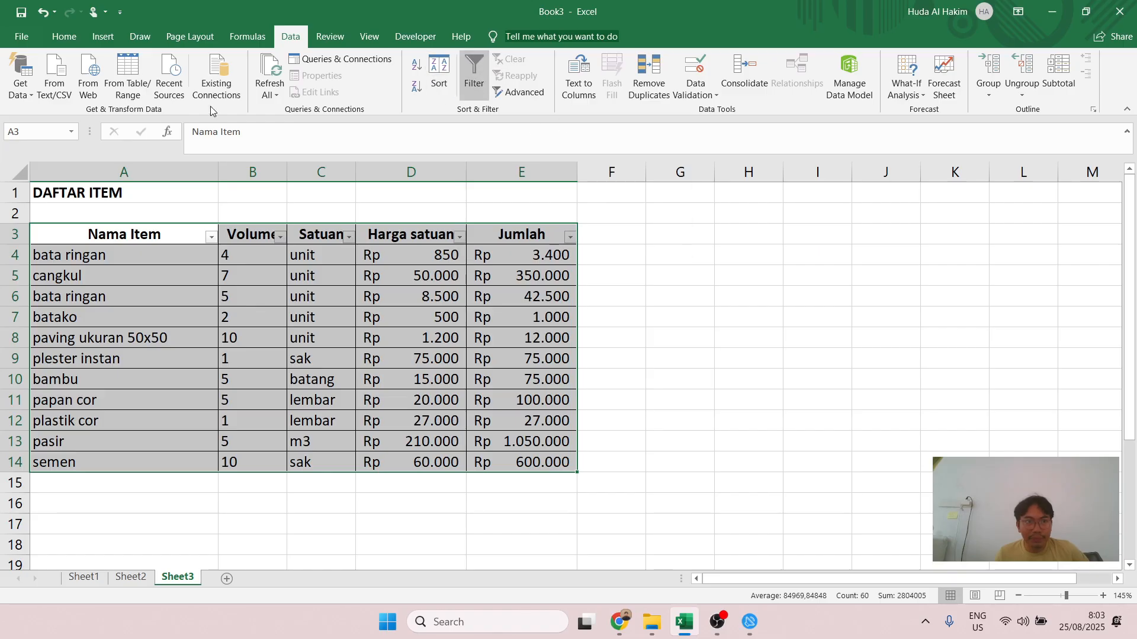
{"action": "left_click", "coordinate": [64, 36]}
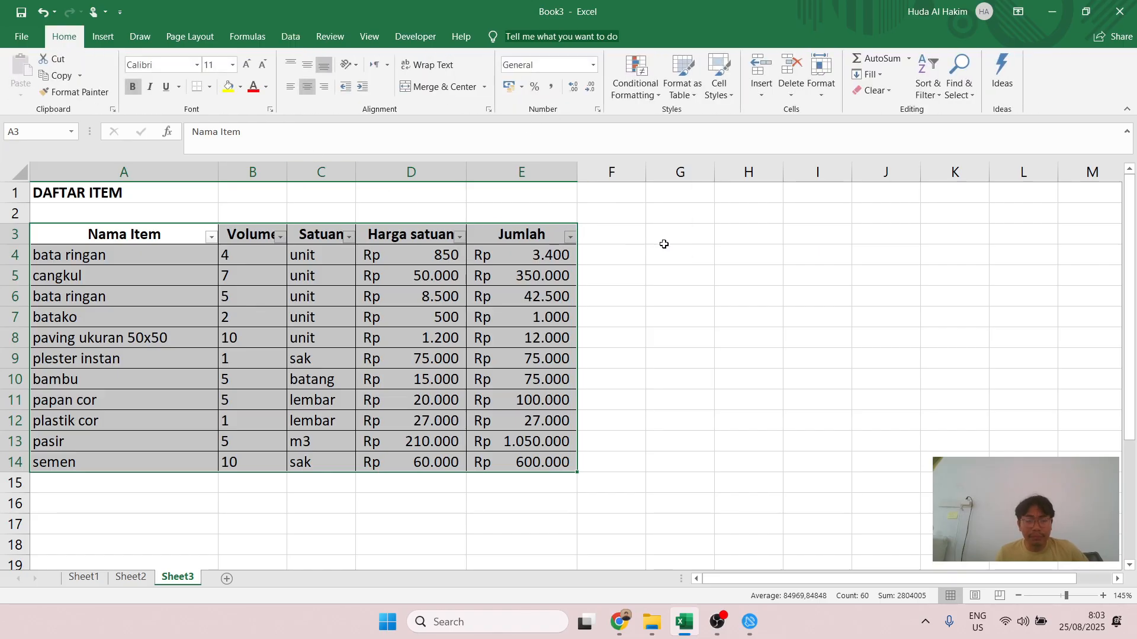
Step: Filter the Nama Item column to only the bambu and bata ringan items
{"action": "left_click", "coordinate": [162, 260]}
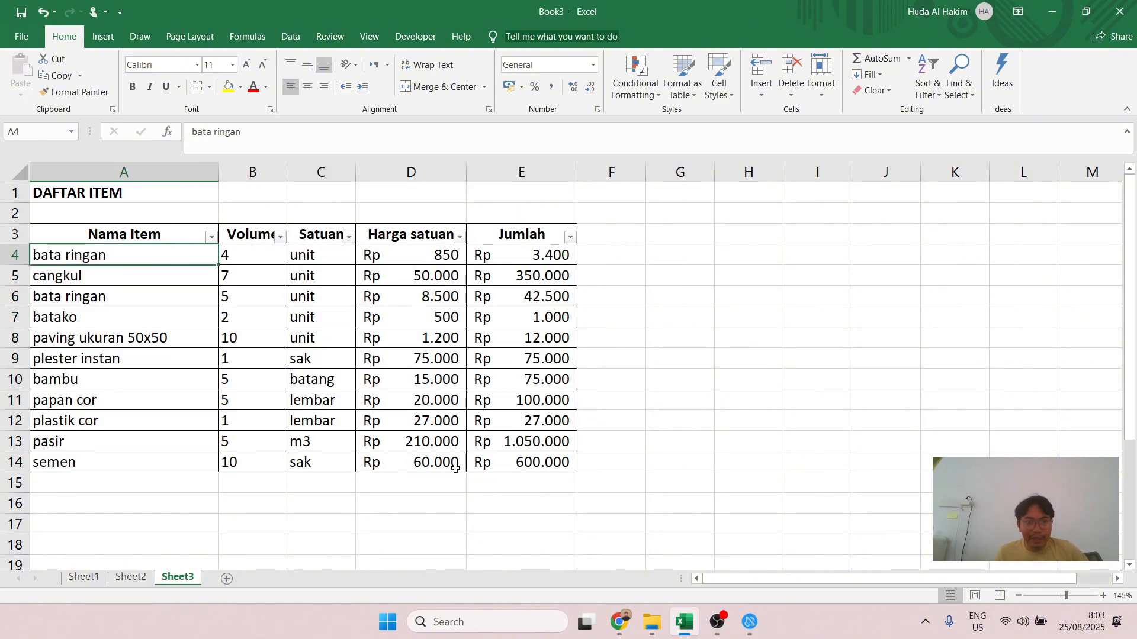
{"action": "left_click", "coordinate": [211, 237]}
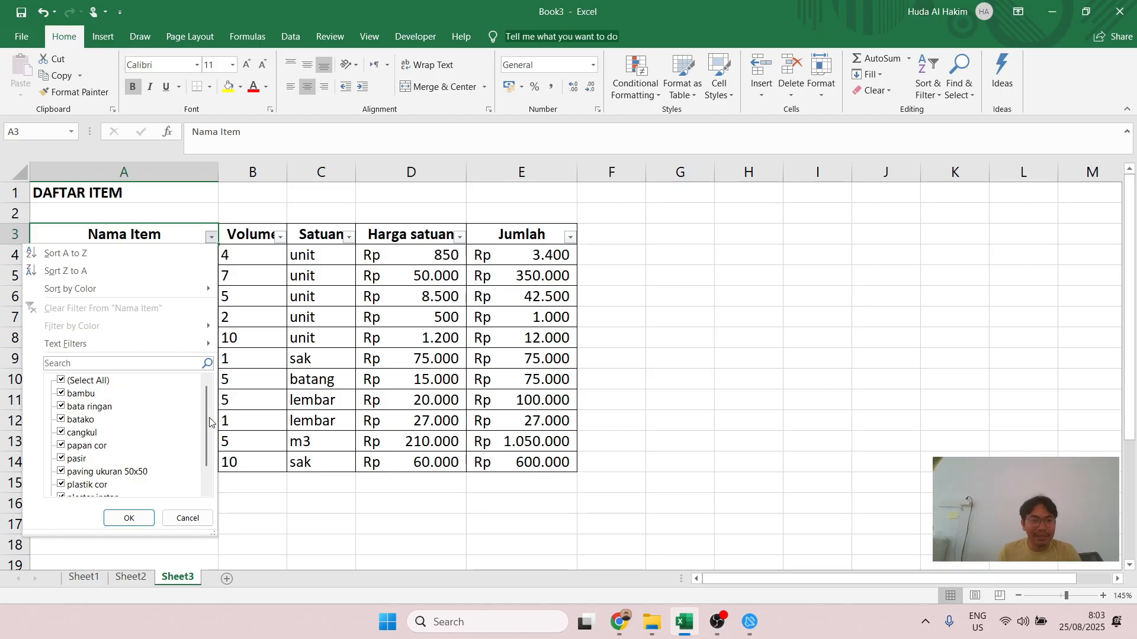
{"action": "mouse_move", "coordinate": [205, 425]}
{"action": "left_mouse_down"}
{"action": "mouse_move", "coordinate": [205, 445]}
{"action": "mouse_move", "coordinate": [204, 410]}
{"action": "left_mouse_up"}
{"action": "mouse_move", "coordinate": [208, 416]}
{"action": "left_mouse_down"}
{"action": "mouse_move", "coordinate": [205, 433]}
{"action": "mouse_move", "coordinate": [204, 411]}
{"action": "left_mouse_up"}
{"action": "left_click", "coordinate": [78, 381]}
{"action": "left_click", "coordinate": [79, 382]}
{"action": "left_click", "coordinate": [89, 394]}
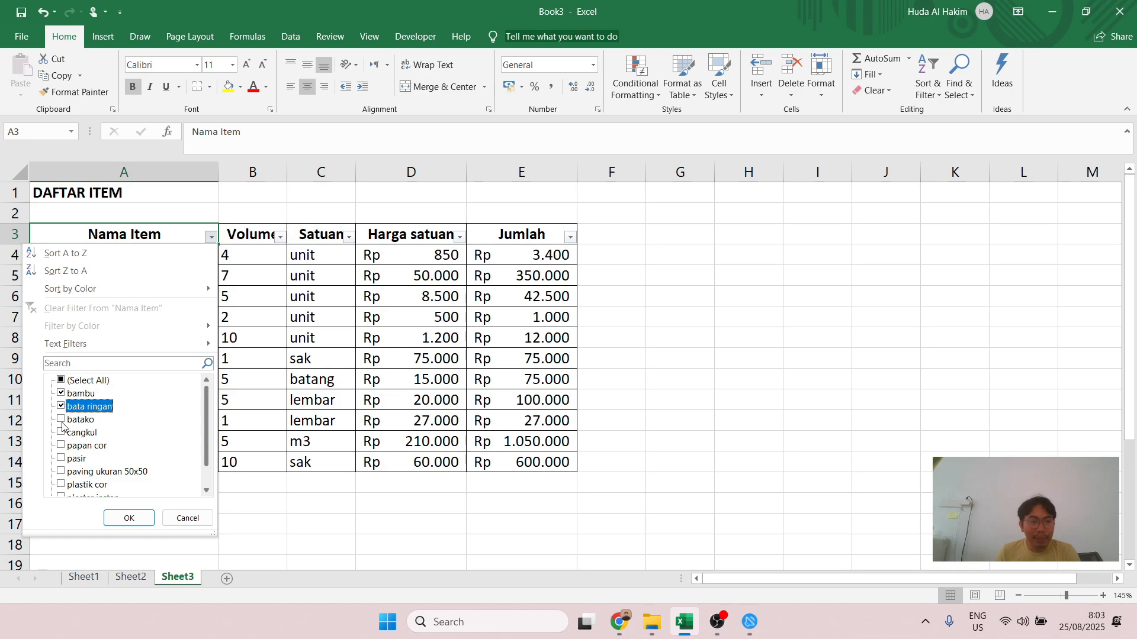
{"action": "left_click", "coordinate": [129, 518]}
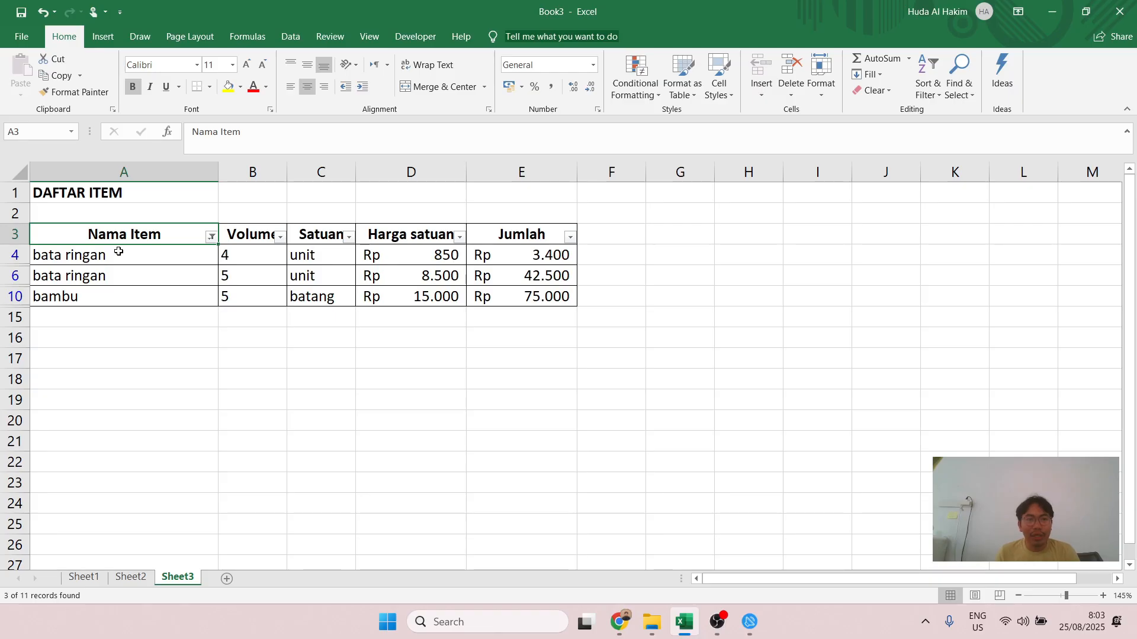
Step: Reselect all items in the Nama Item filter so that every row of the table is shown
{"action": "left_click", "coordinate": [212, 237]}
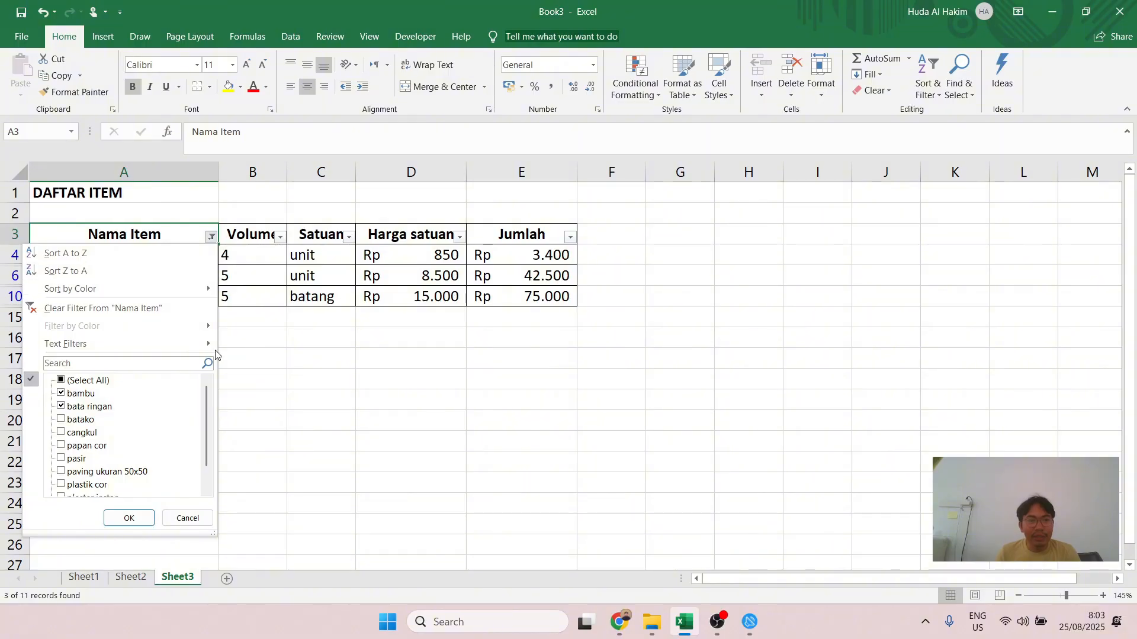
{"action": "mouse_move", "coordinate": [70, 347]}
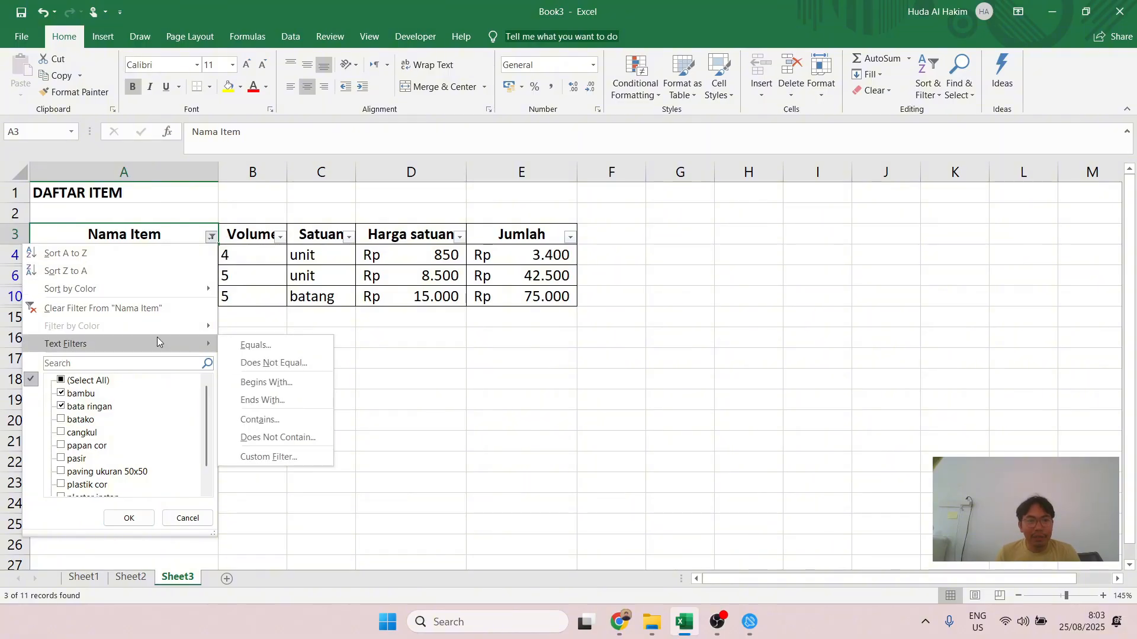
{"action": "left_click", "coordinate": [89, 382]}
{"action": "left_click", "coordinate": [122, 521]}
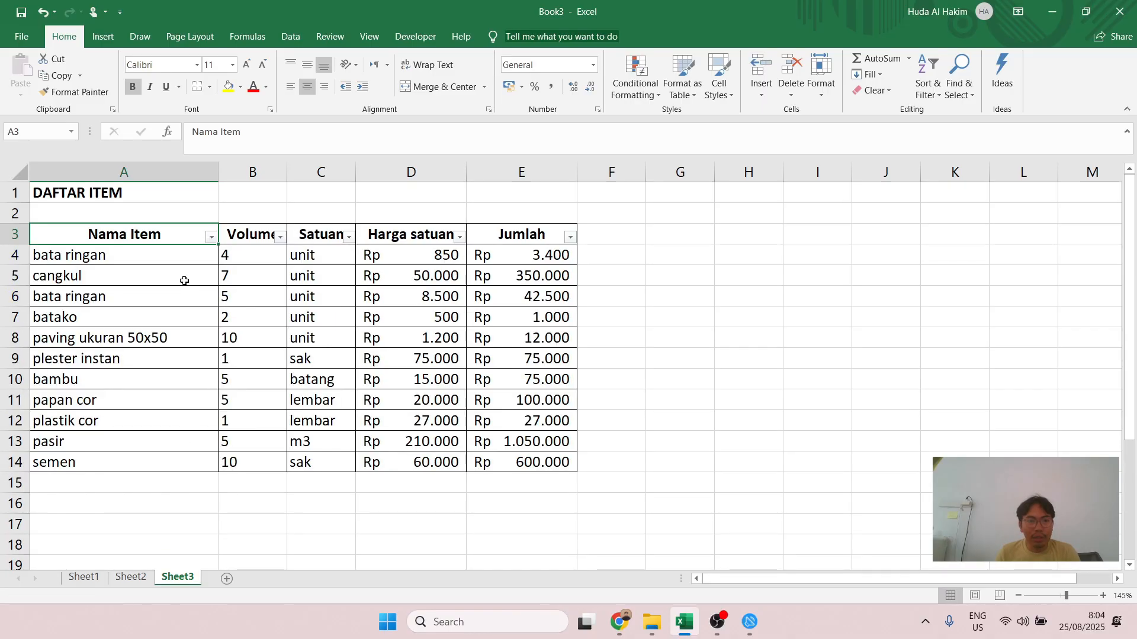
Step: Filter the Volume column with a number filter for values greater than 5 and check the filtered Volume cells
{"action": "left_click", "coordinate": [509, 255]}
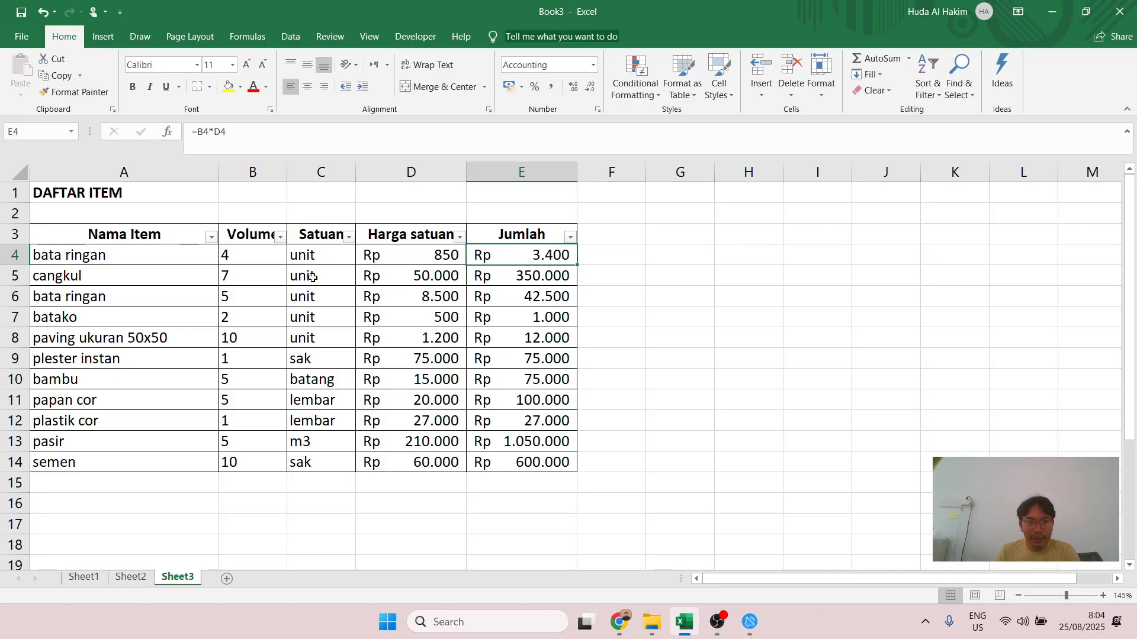
{"action": "left_click", "coordinate": [248, 254]}
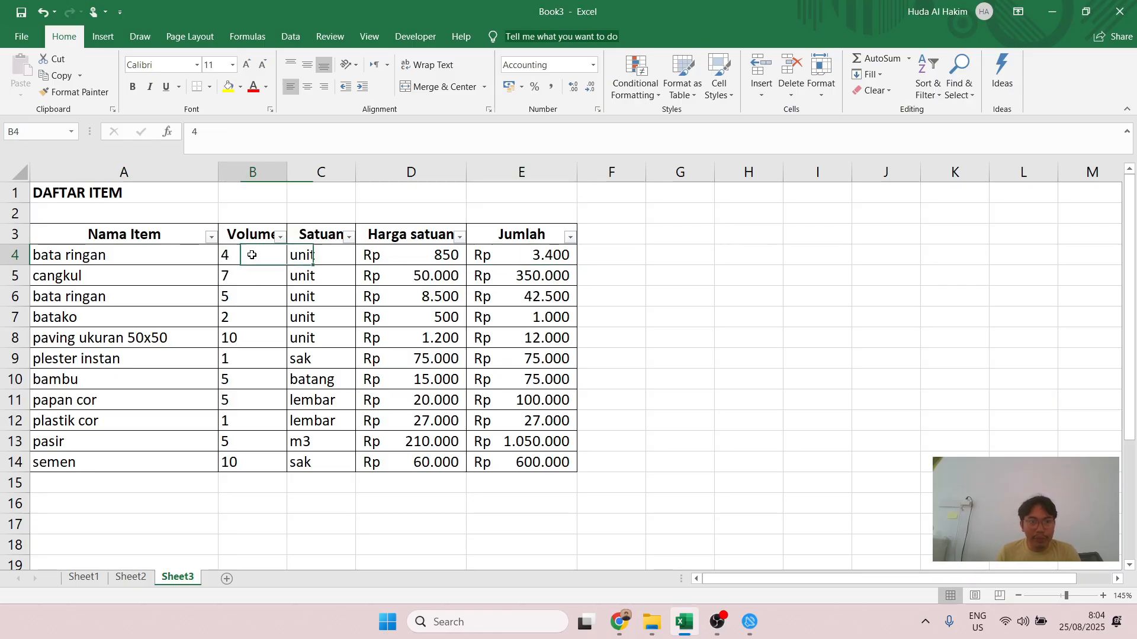
{"action": "left_click", "coordinate": [279, 237]}
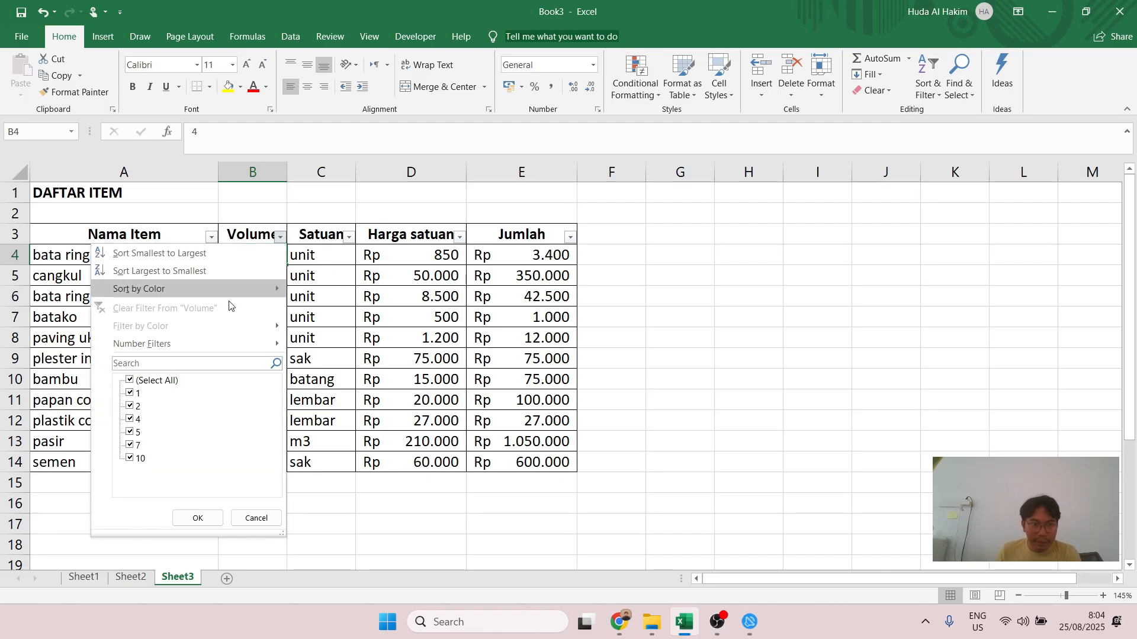
{"action": "mouse_move", "coordinate": [211, 344]}
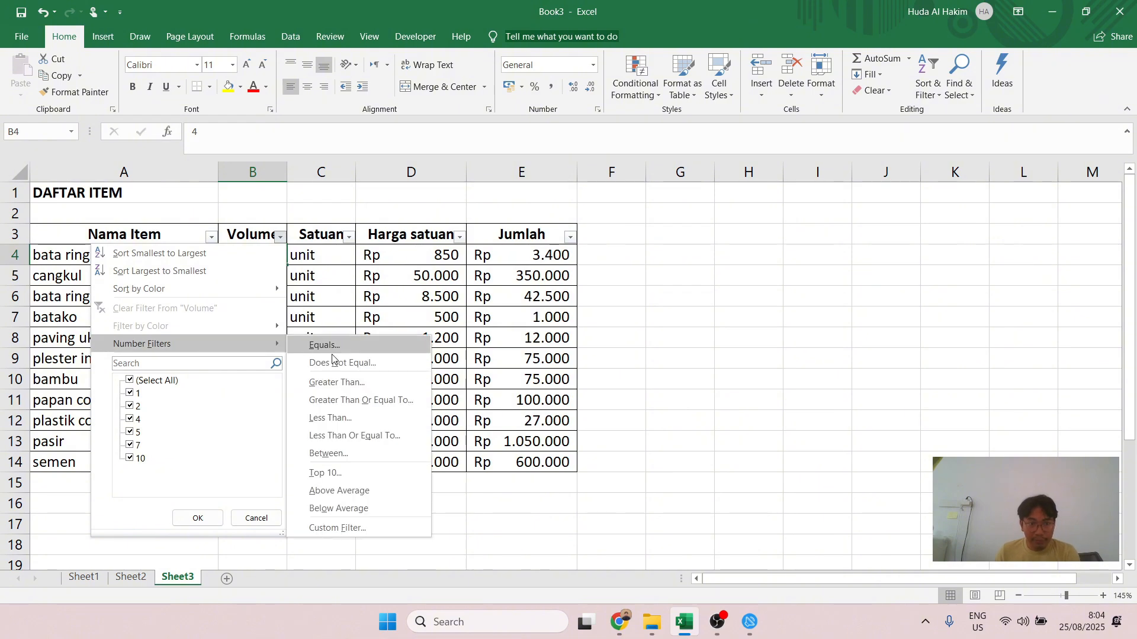
{"action": "left_click", "coordinate": [337, 382]}
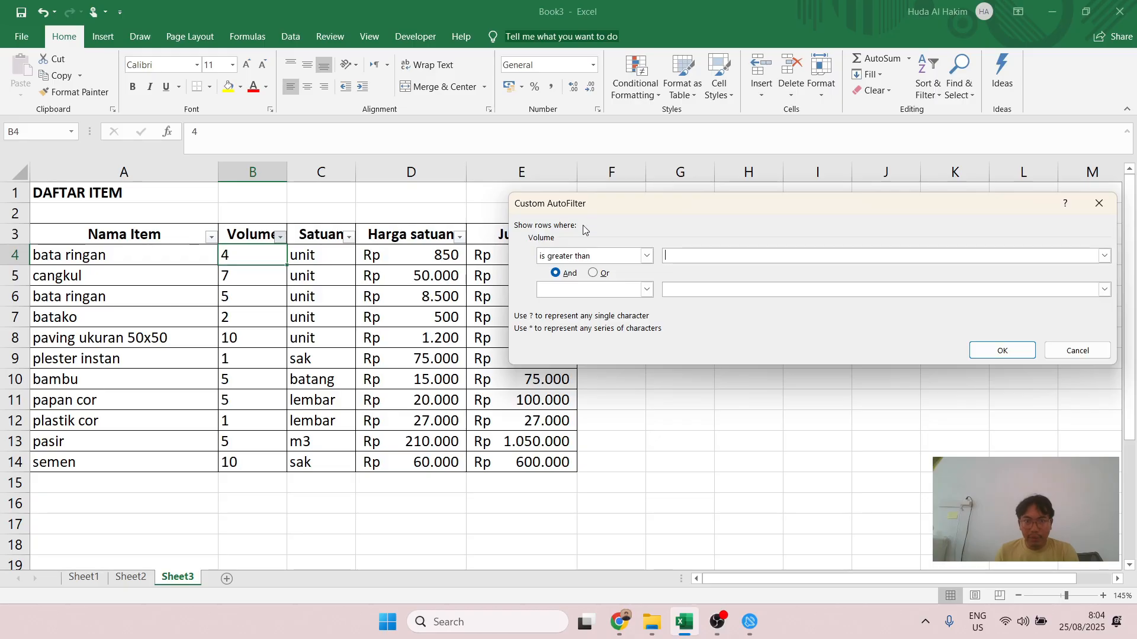
{"action": "left_click", "coordinate": [668, 256]}
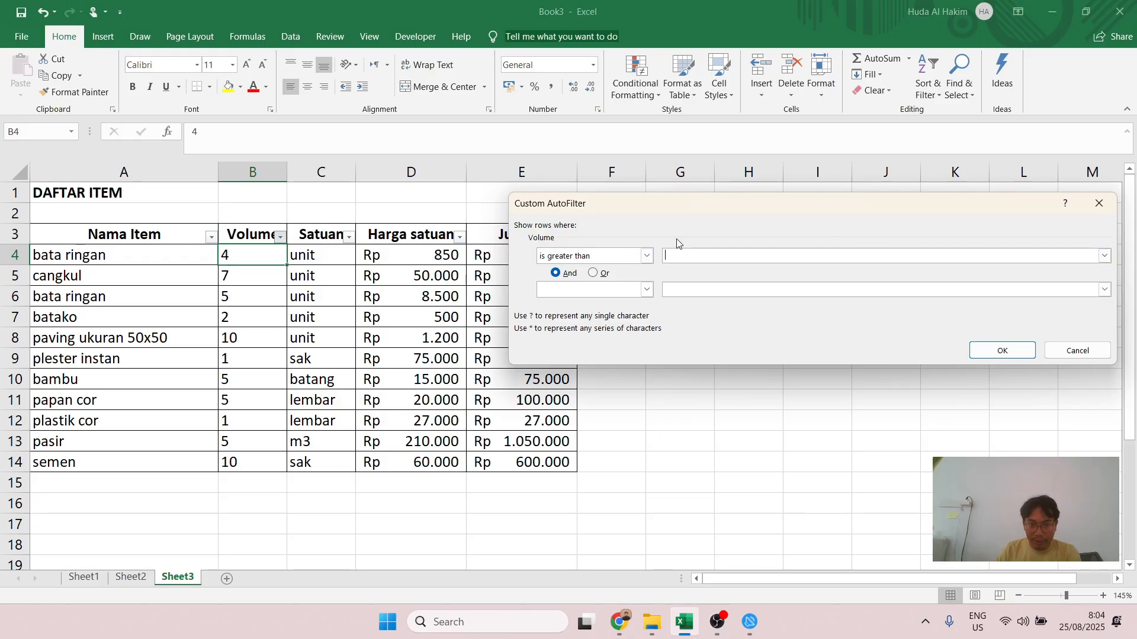
{"action": "type", "text": "5"}
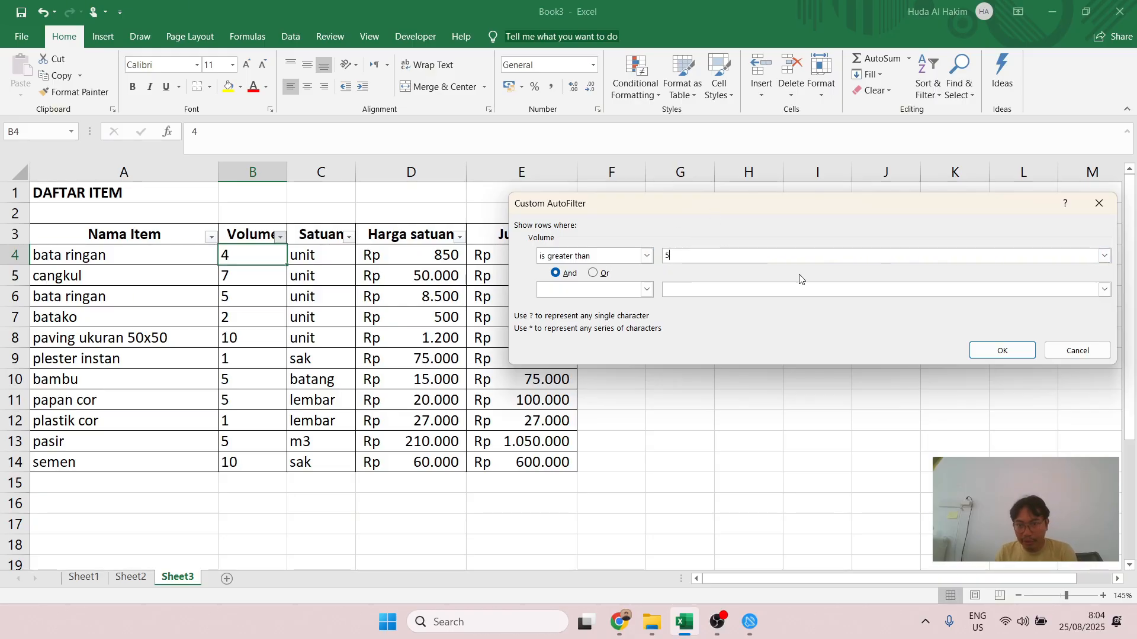
{"action": "left_click", "coordinate": [990, 350]}
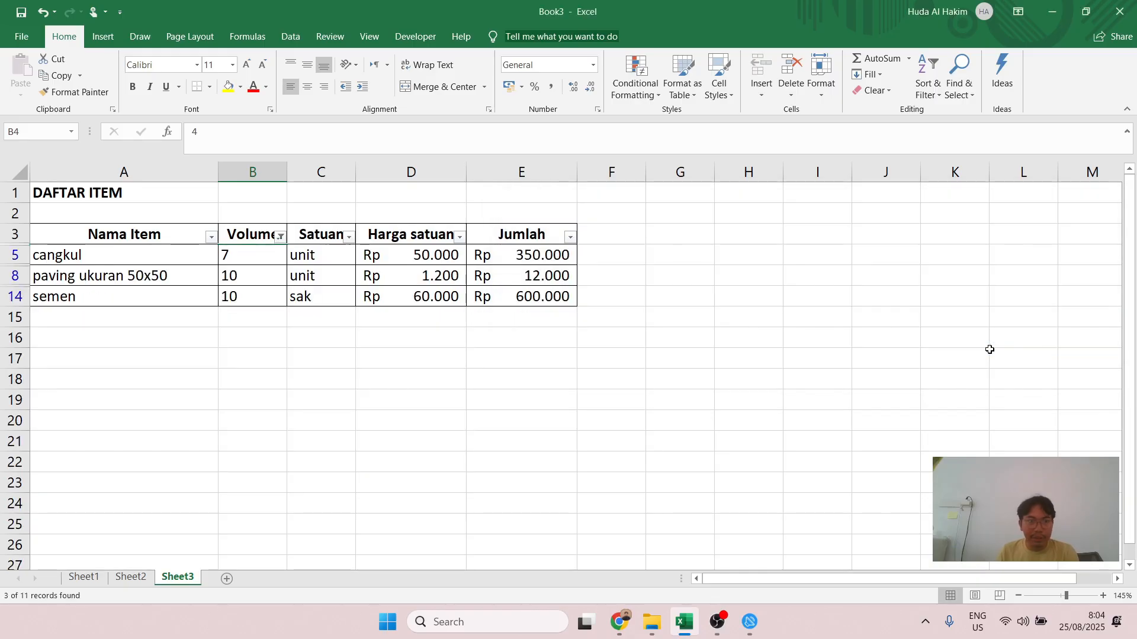
{"action": "left_click", "coordinate": [230, 254]}
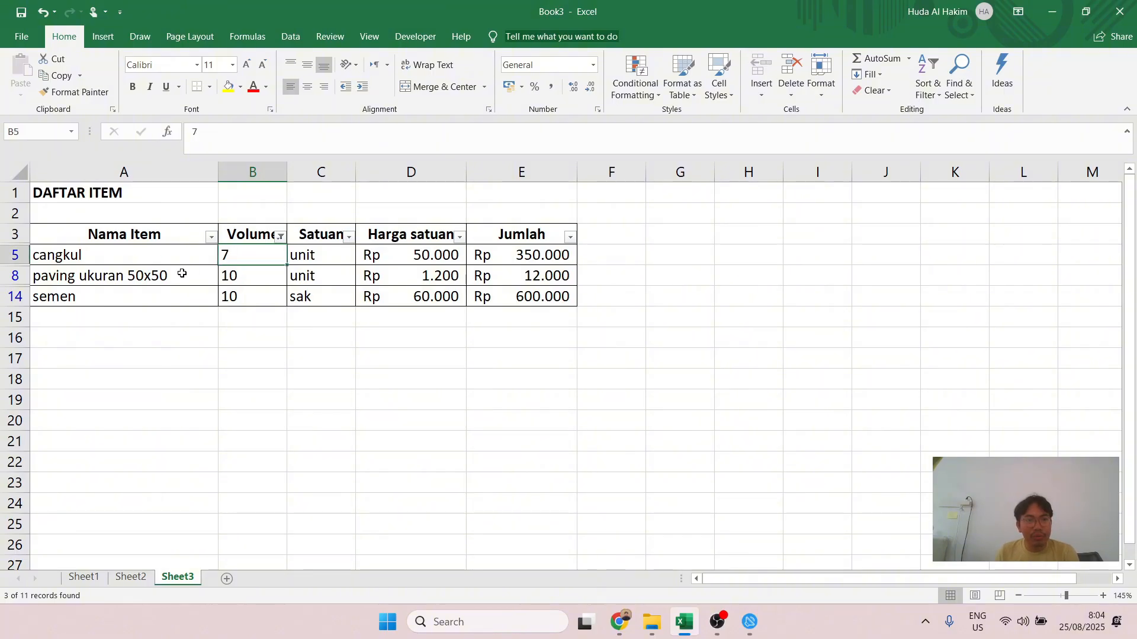
{"action": "left_click", "coordinate": [248, 279]}
{"action": "left_click", "coordinate": [247, 297]}
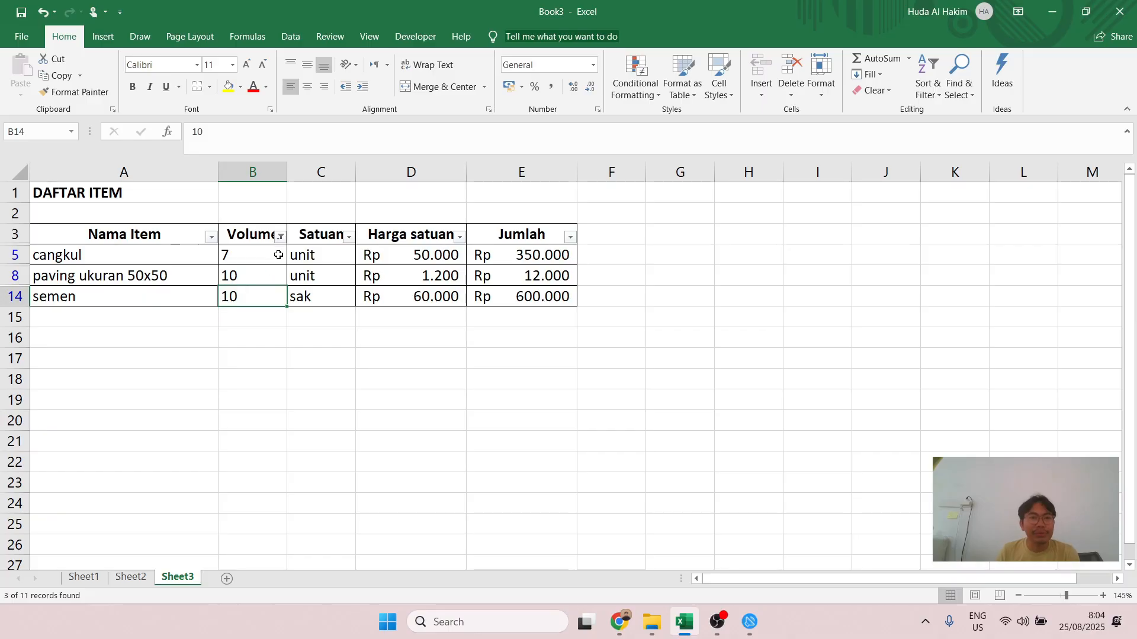
Step: Show all Volume values again through the column's filter list, and undo that change
{"action": "left_click", "coordinate": [280, 237]}
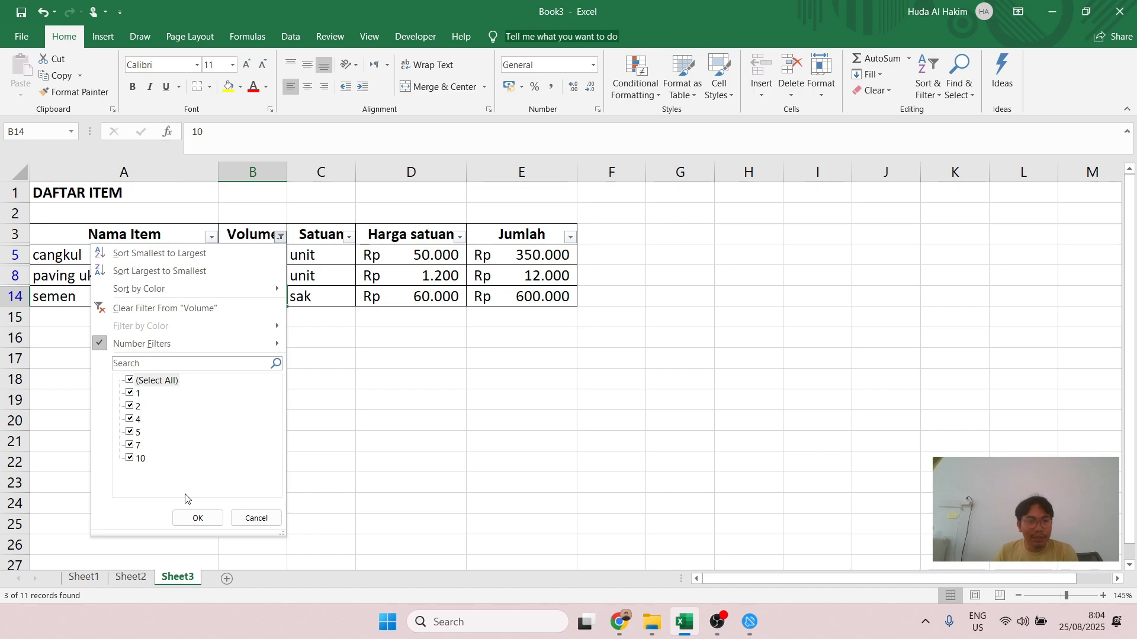
{"action": "left_click", "coordinate": [196, 518]}
{"action": "left_click", "coordinate": [253, 296]}
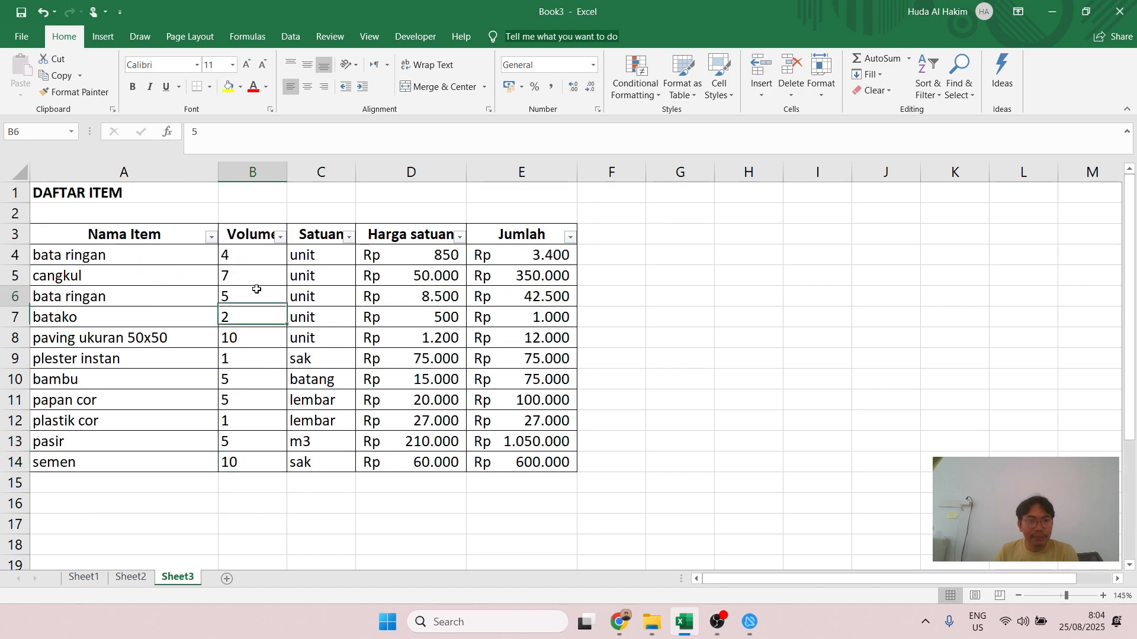
{"action": "left_click", "coordinate": [42, 12]}
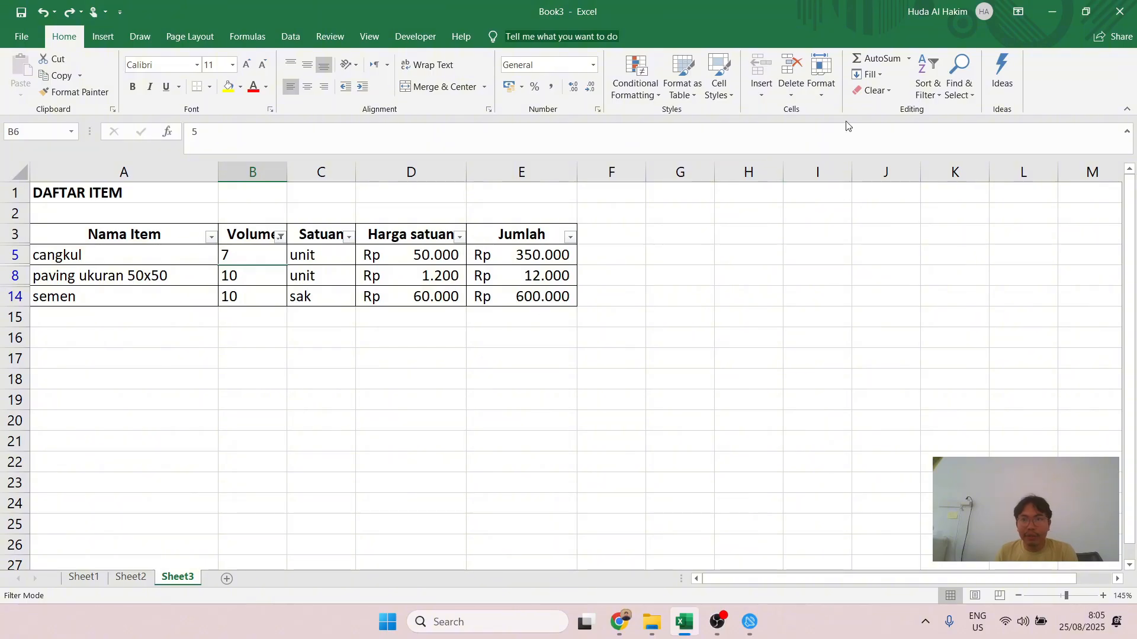
Step: Turn off the Filter on the item table and select the second bata ringan cell, A6
{"action": "left_click", "coordinate": [933, 92]}
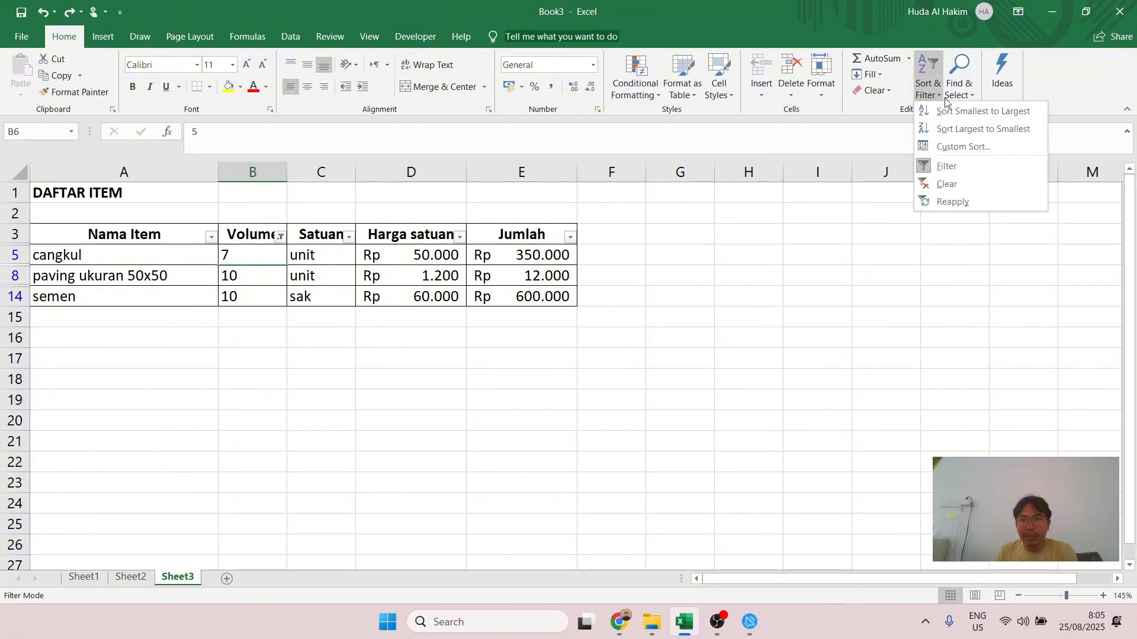
{"action": "left_click", "coordinate": [962, 168]}
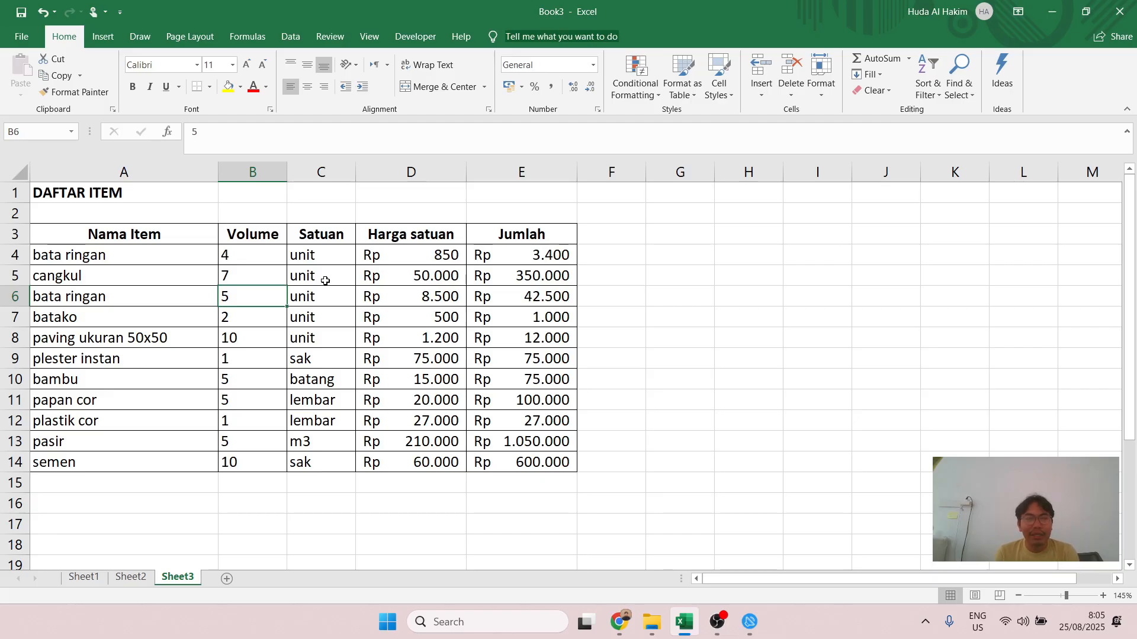
{"action": "key", "text": "Up"}
{"action": "key", "text": "Left"}
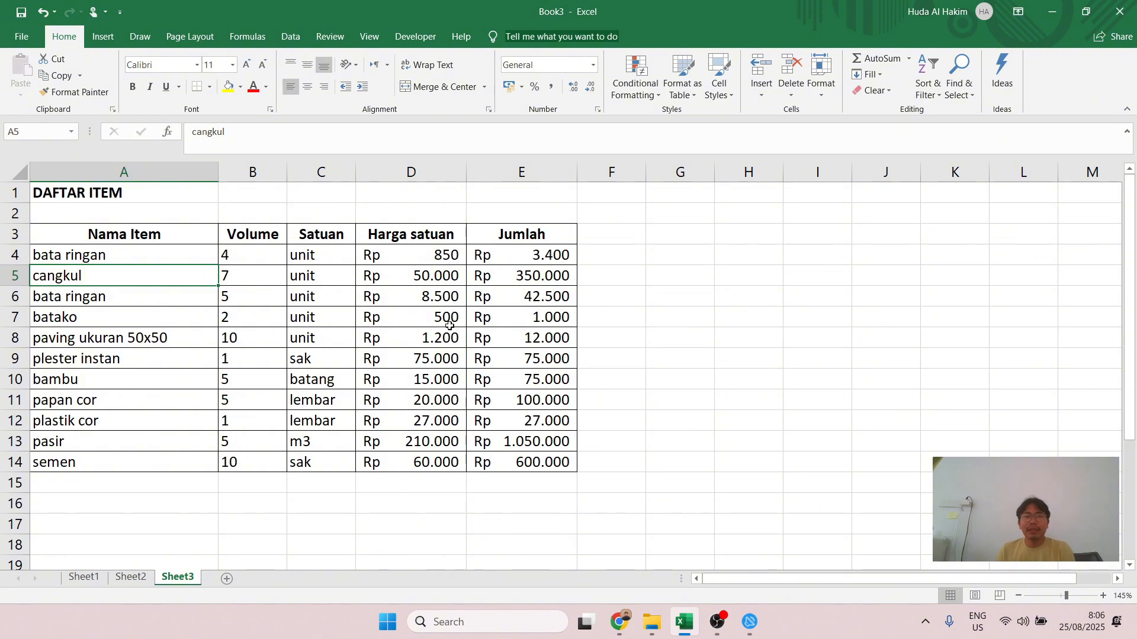
{"action": "left_click", "coordinate": [174, 298]}
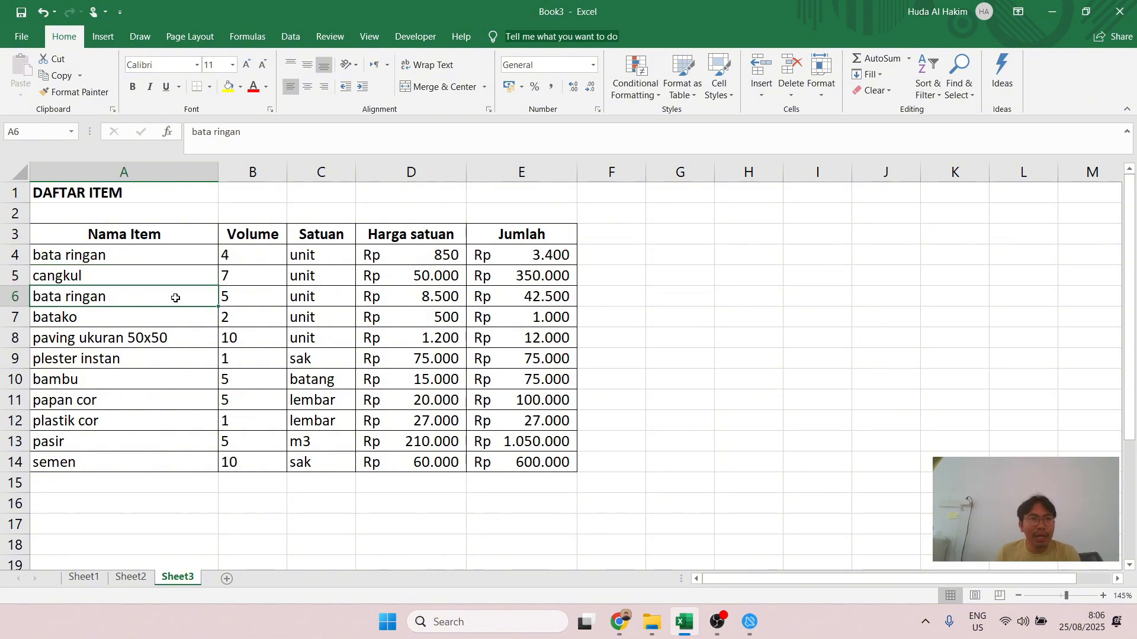
Step: Insert a rectangle shape of 2,54 cm by 2,54 cm at cell G3 and delete it
{"action": "left_click", "coordinate": [104, 38]}
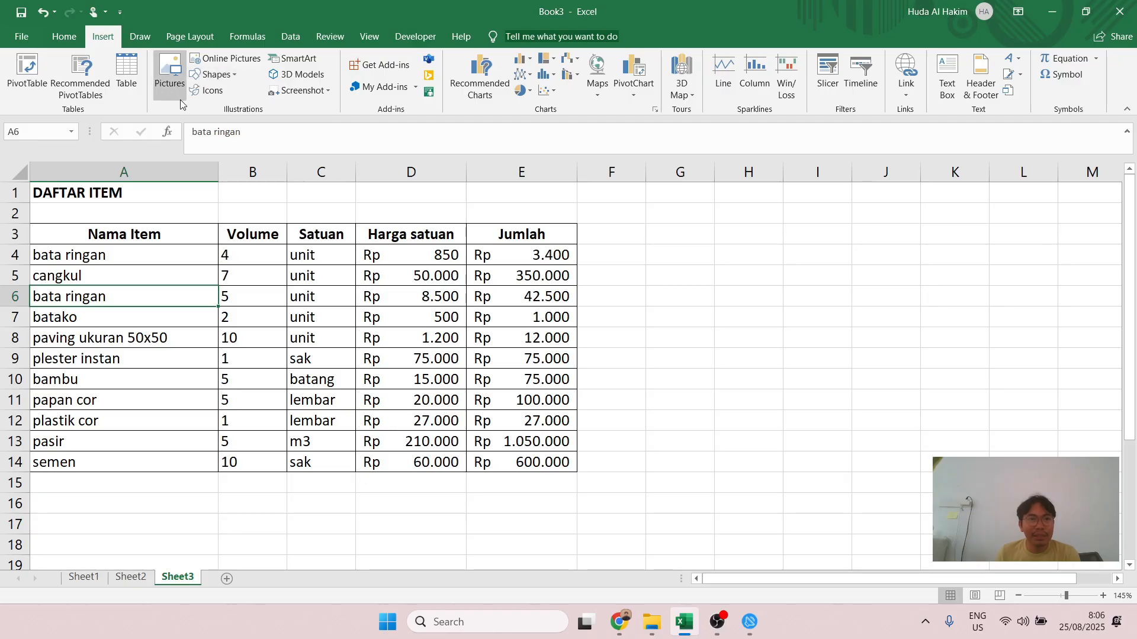
{"action": "left_click", "coordinate": [660, 233]}
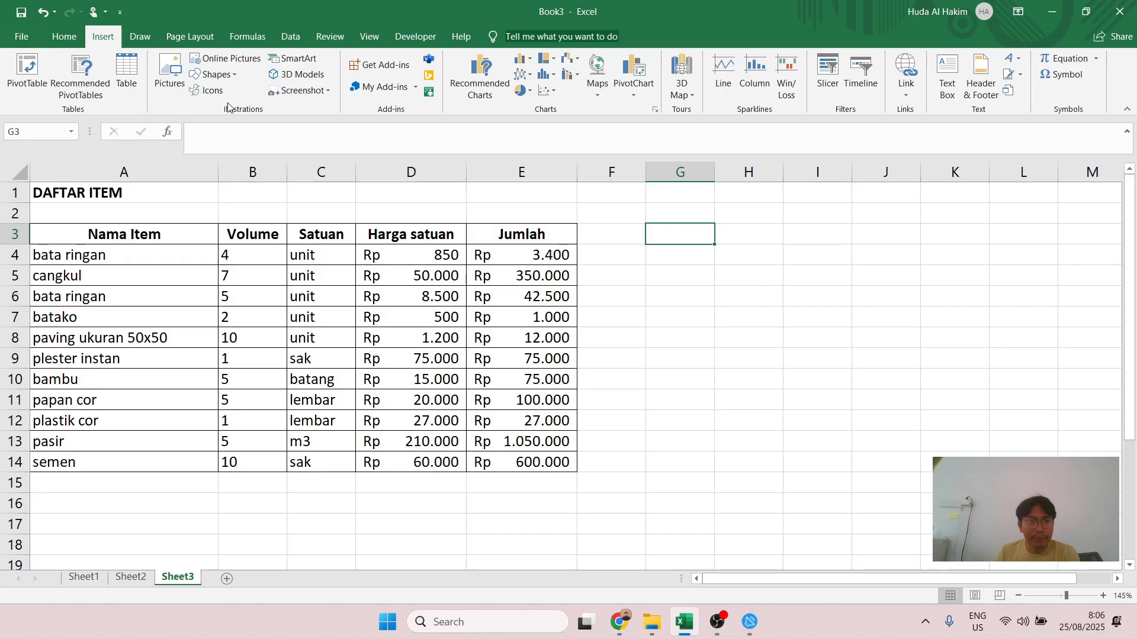
{"action": "left_click", "coordinate": [214, 74]}
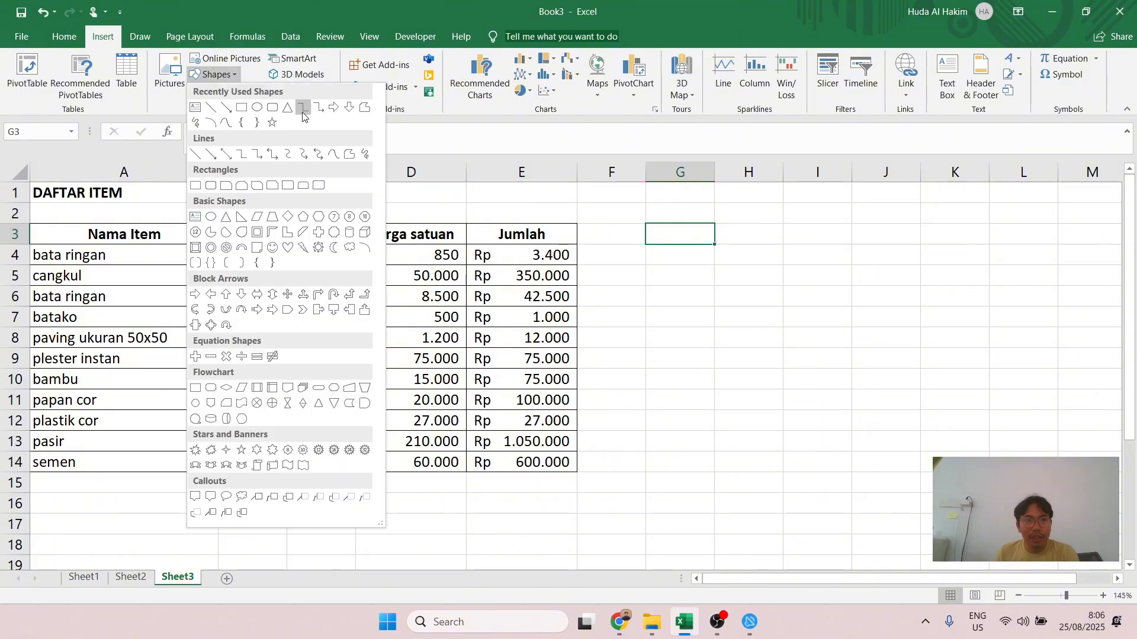
{"action": "left_click", "coordinate": [243, 109]}
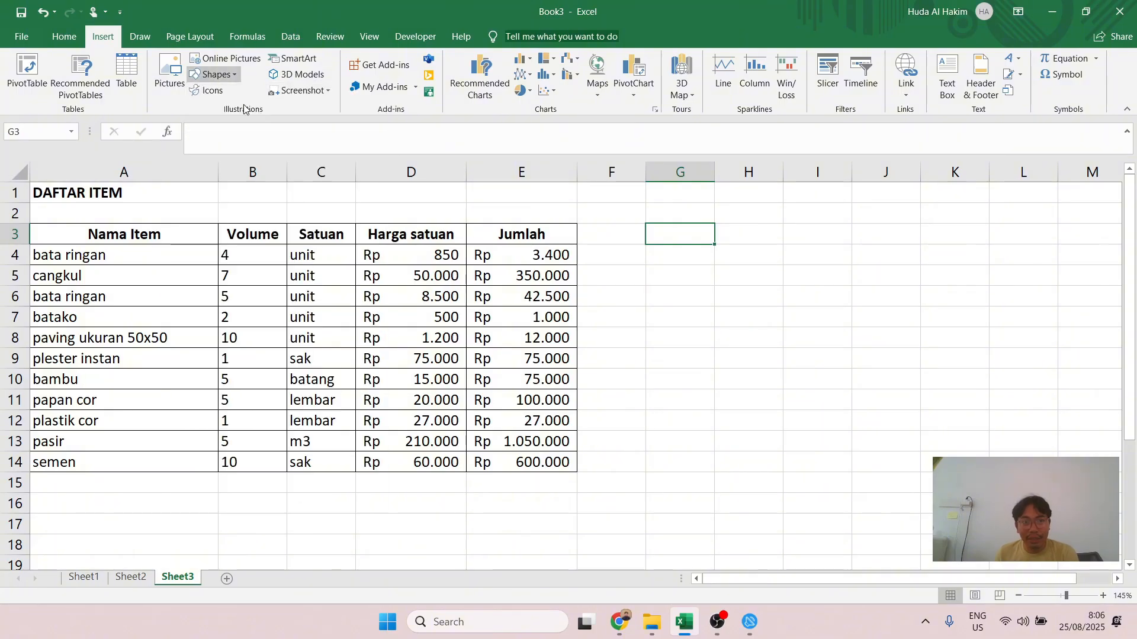
{"action": "left_click", "coordinate": [646, 226]}
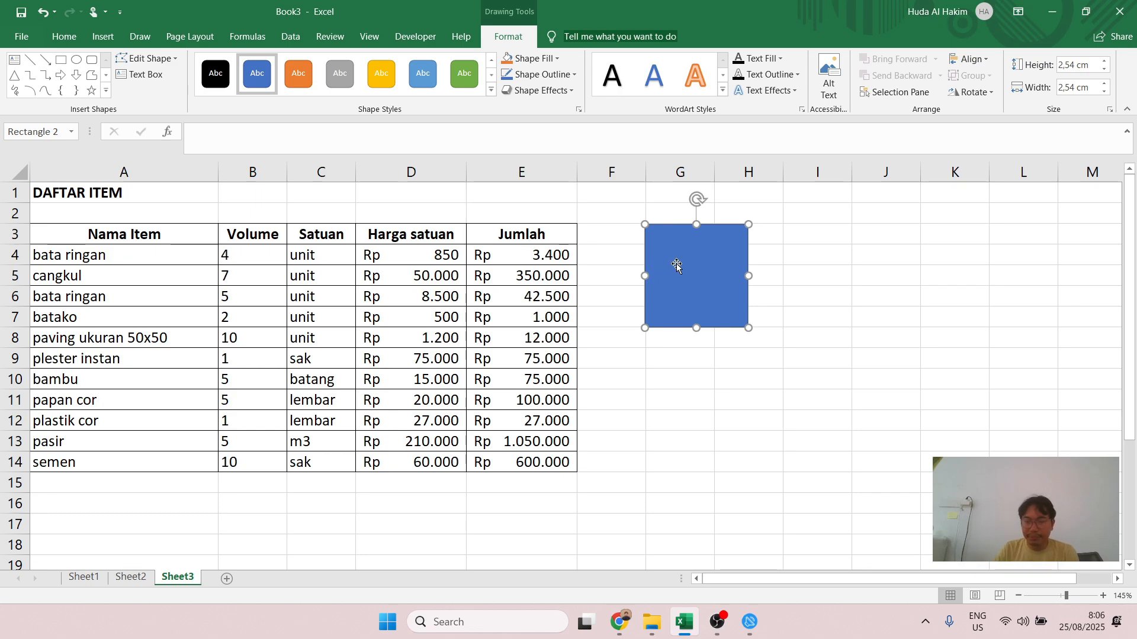
{"action": "key", "text": "Delete"}
Step: Insert the sitting cat icon from the Animals category, move it slightly toward the item table, and delete it
{"action": "left_click", "coordinate": [103, 36]}
{"action": "left_click", "coordinate": [221, 92]}
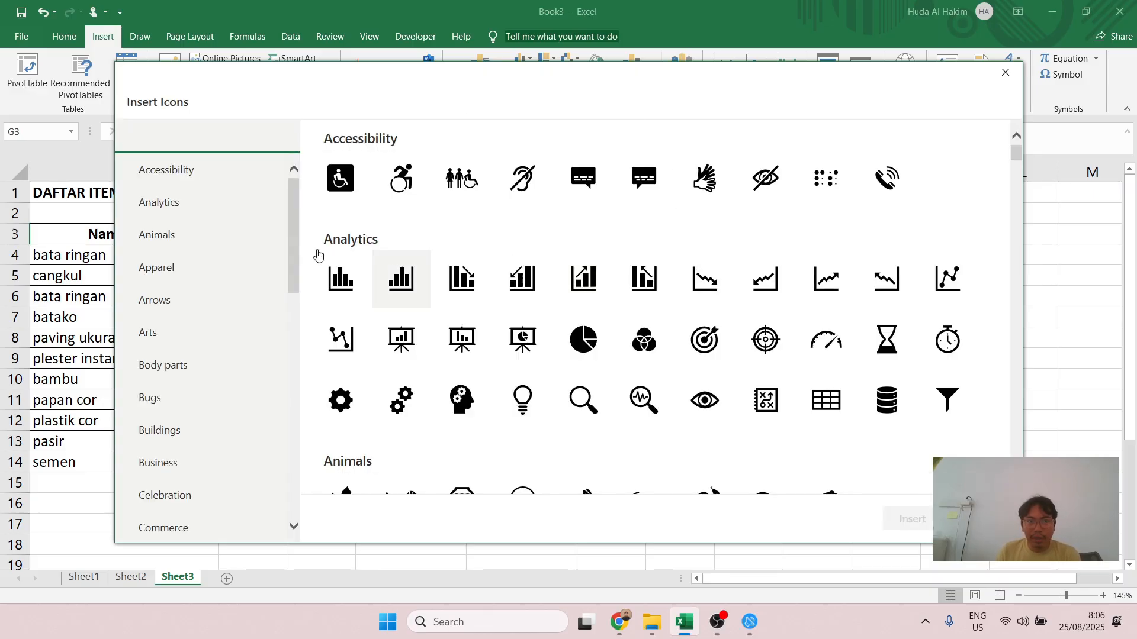
{"action": "left_click", "coordinate": [157, 237]}
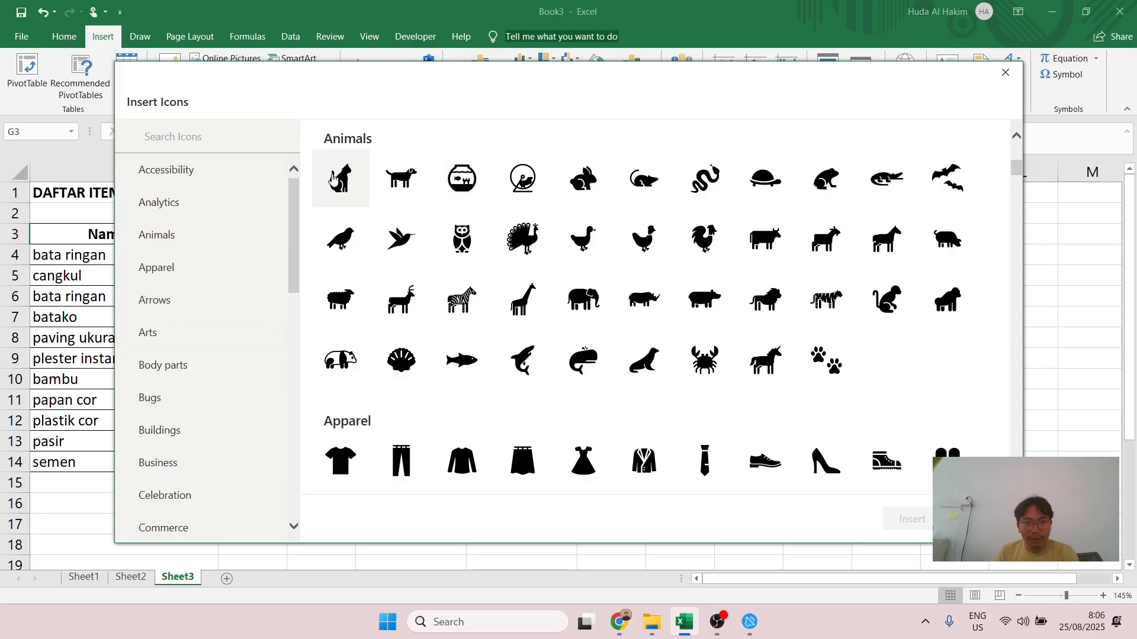
{"action": "left_click", "coordinate": [909, 519]}
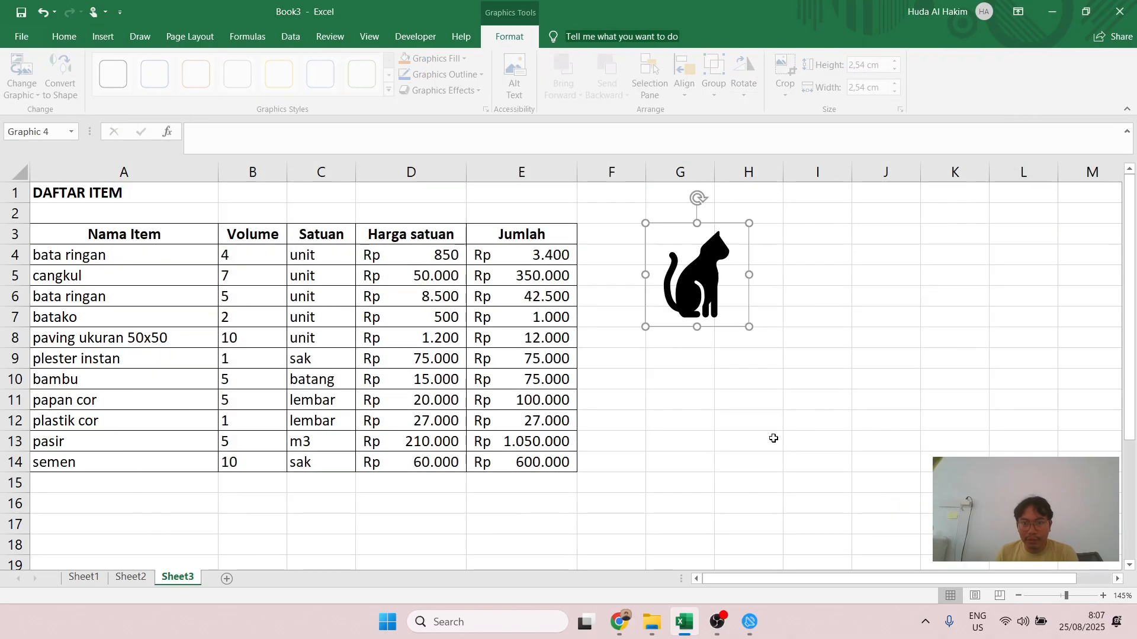
{"action": "left_click_drag", "start_coordinate": [710, 286], "coordinate": [677, 302]}
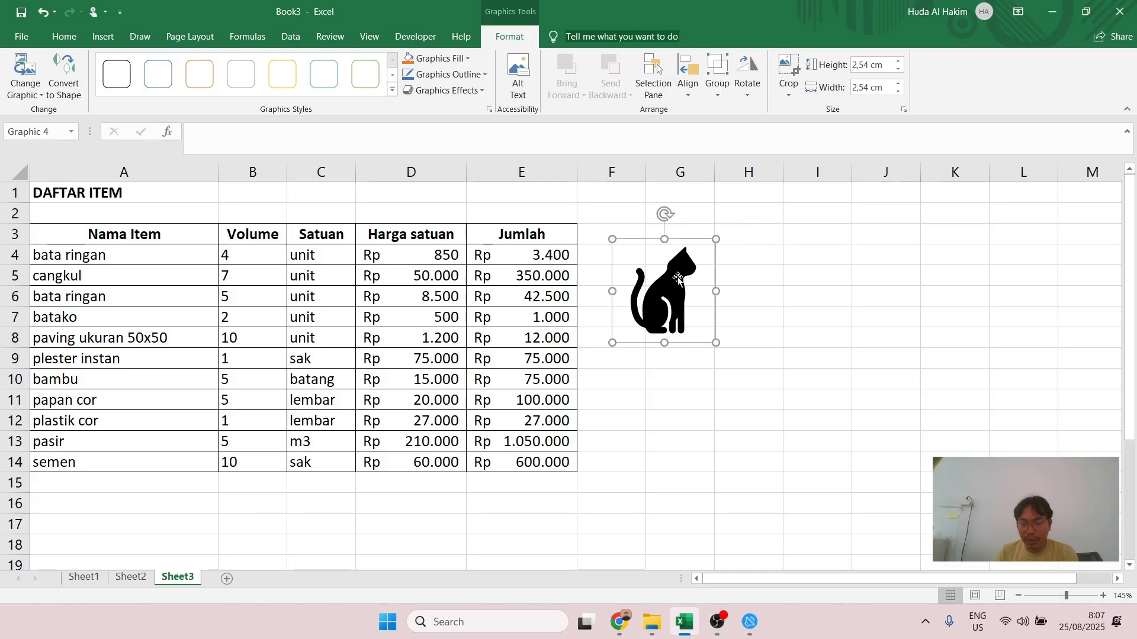
{"action": "key", "text": "Delete"}
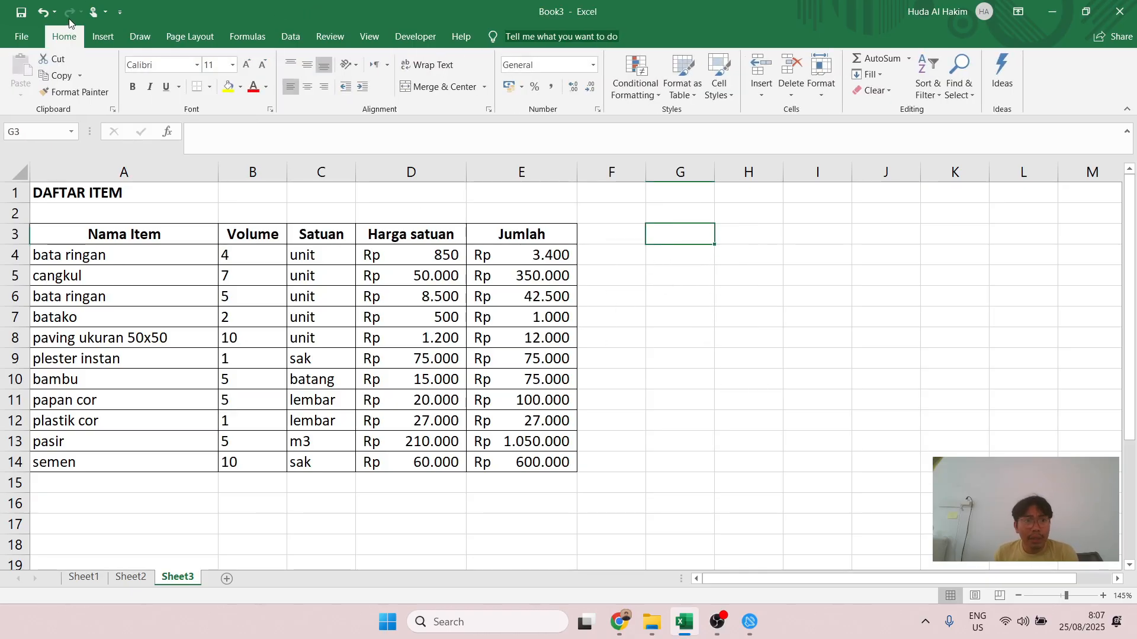
{"action": "left_click", "coordinate": [104, 37]}
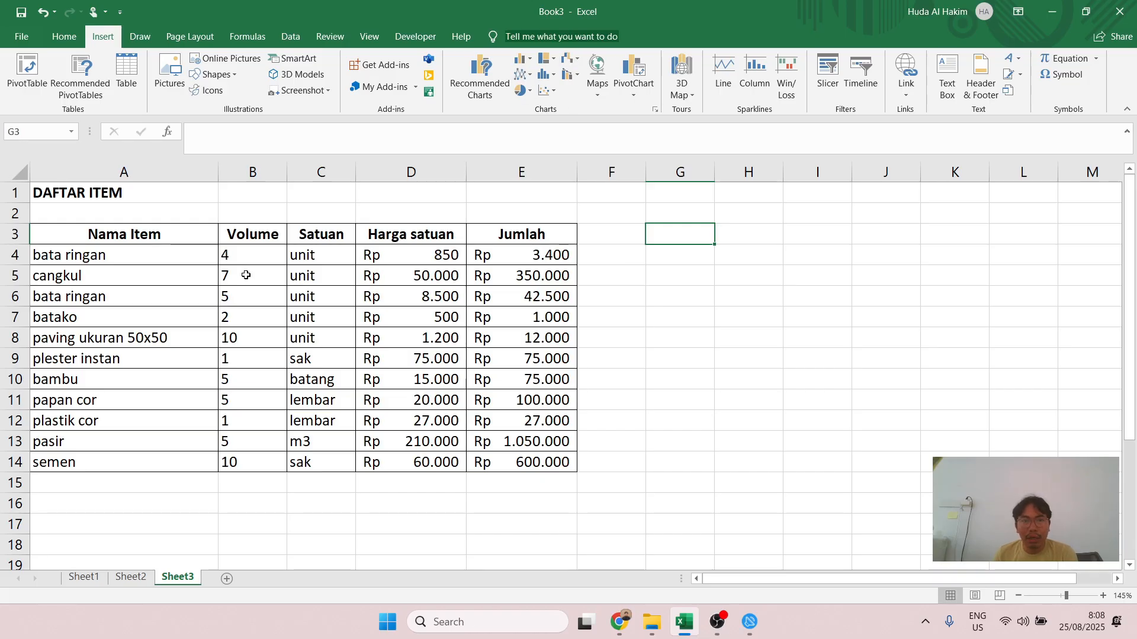
Step: Insert a 2-D Clustered Column chart from the Nama Item and Volume data in A3:B14
{"action": "left_click_drag", "start_coordinate": [97, 234], "coordinate": [266, 461]}
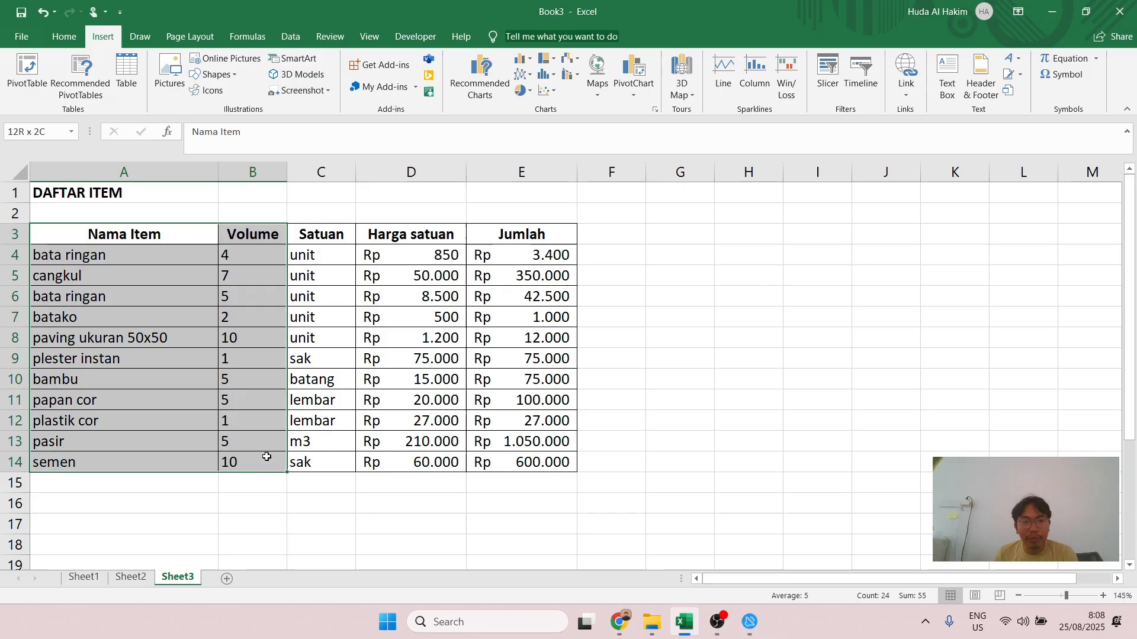
{"action": "left_click", "coordinate": [524, 59]}
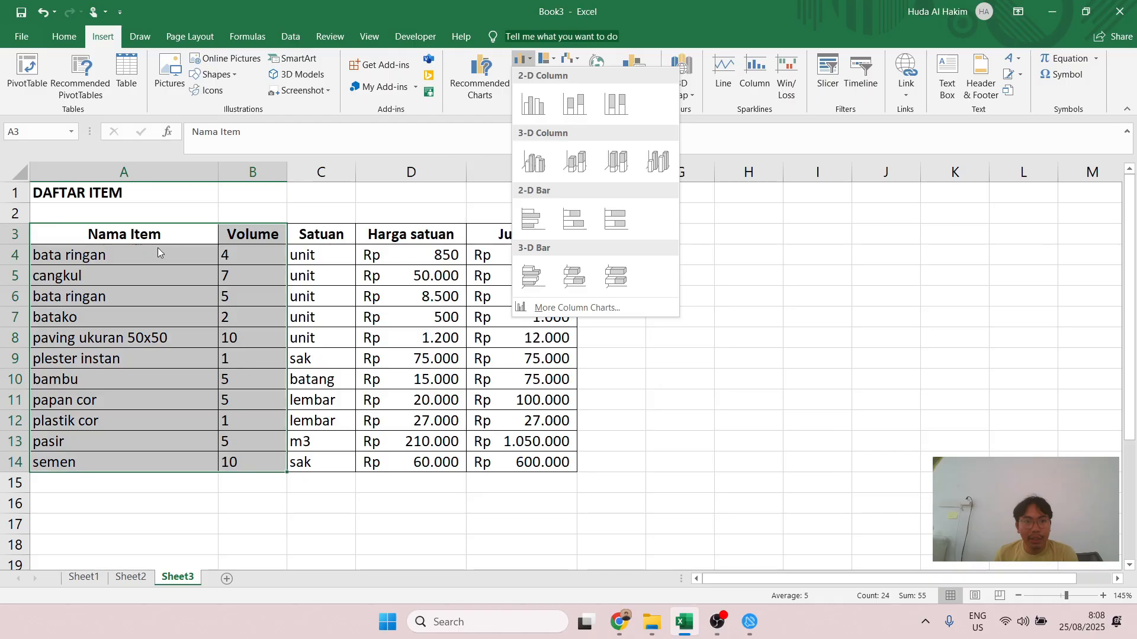
{"action": "left_click", "coordinate": [143, 248]}
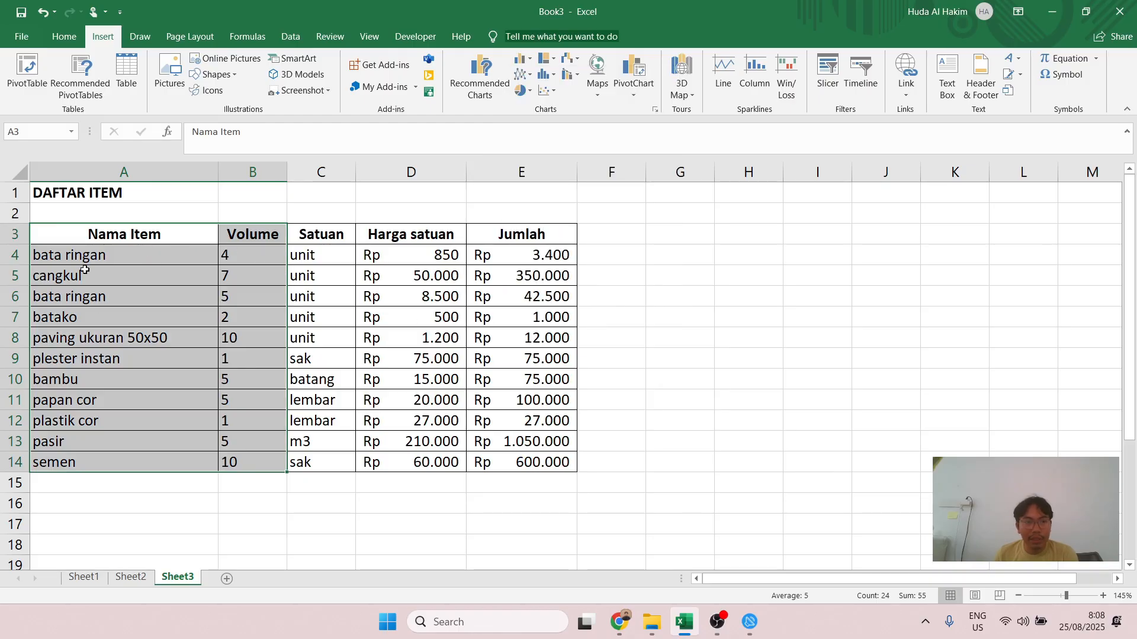
{"action": "left_click", "coordinate": [83, 237]}
{"action": "left_click_drag", "start_coordinate": [62, 232], "coordinate": [256, 464]}
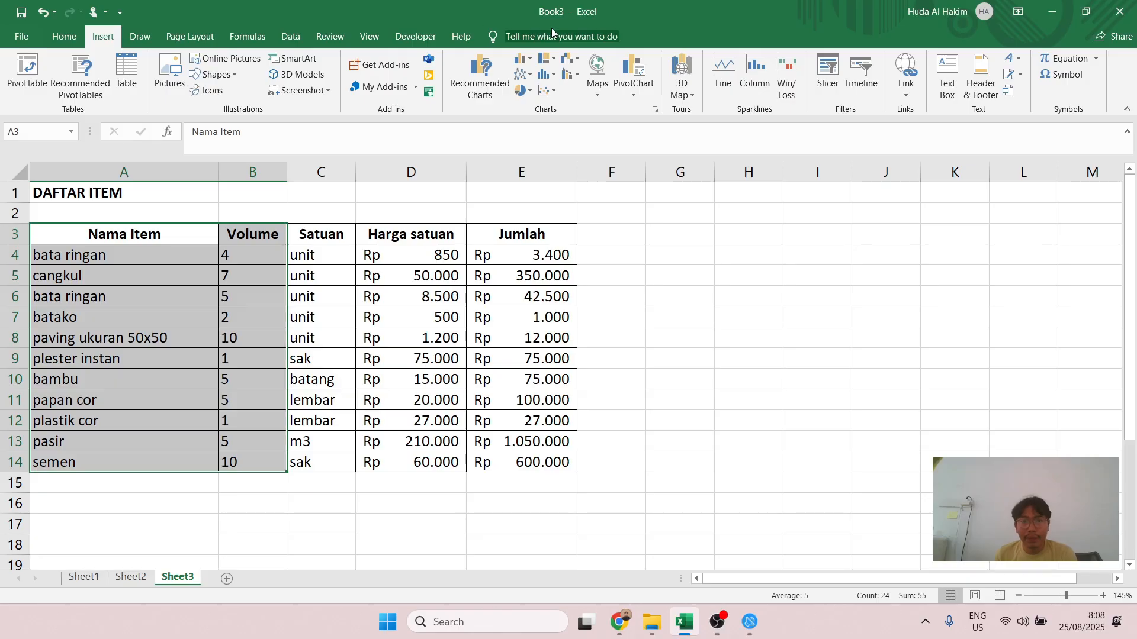
{"action": "left_click", "coordinate": [533, 62]}
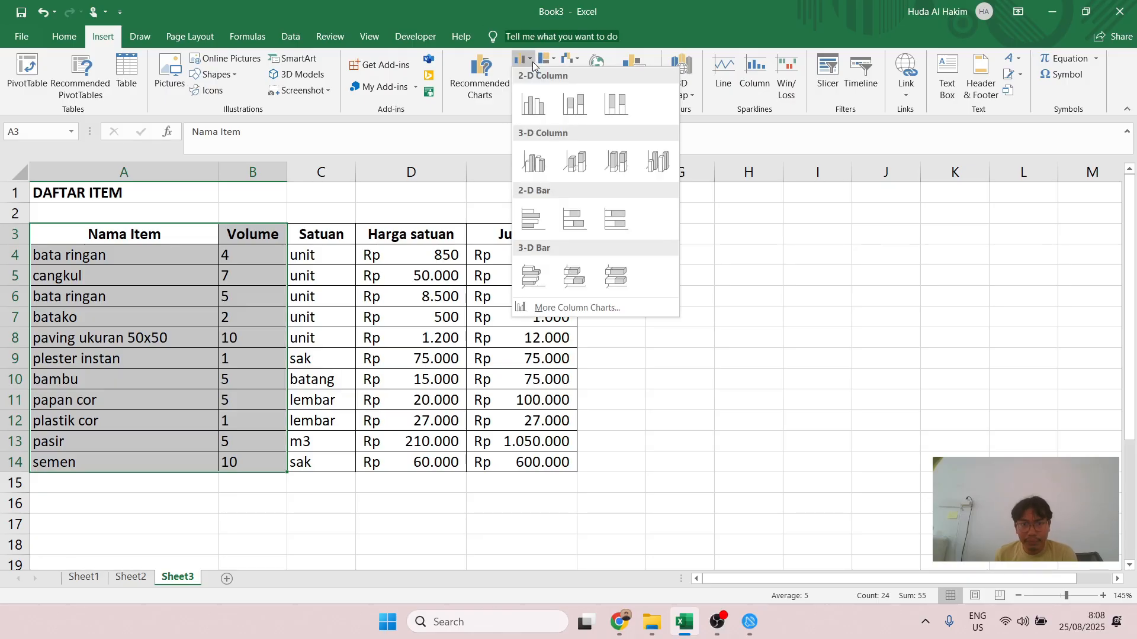
{"action": "left_click", "coordinate": [535, 111]}
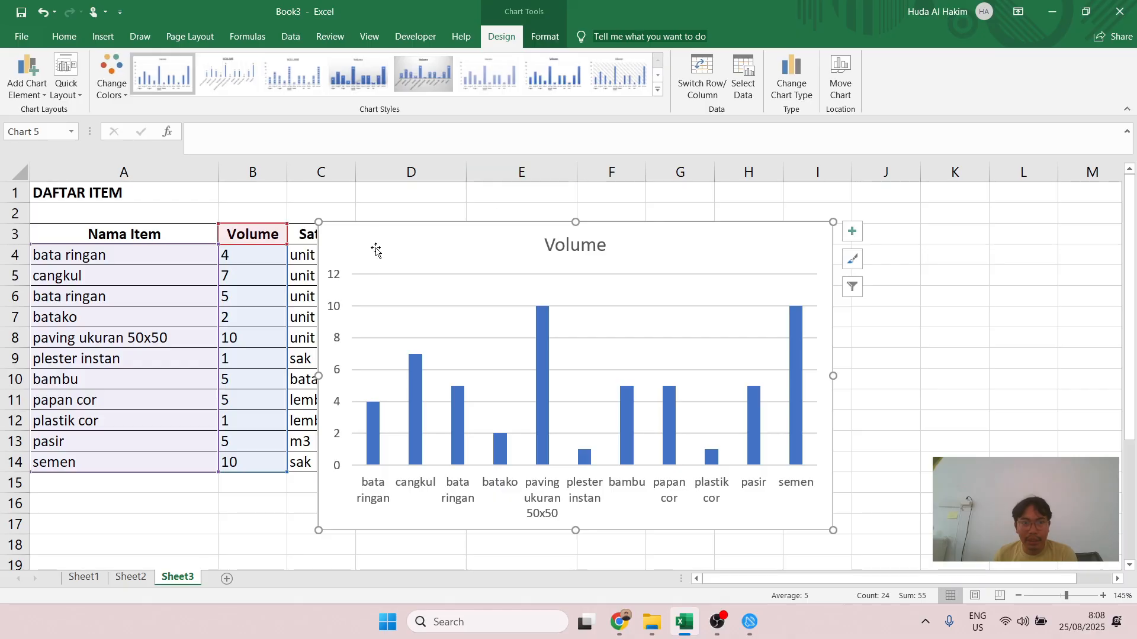
Step: Move the Volume chart beside the item table and resize it to cover about F3 to L14
{"action": "left_click_drag", "start_coordinate": [373, 249], "coordinate": [634, 244]}
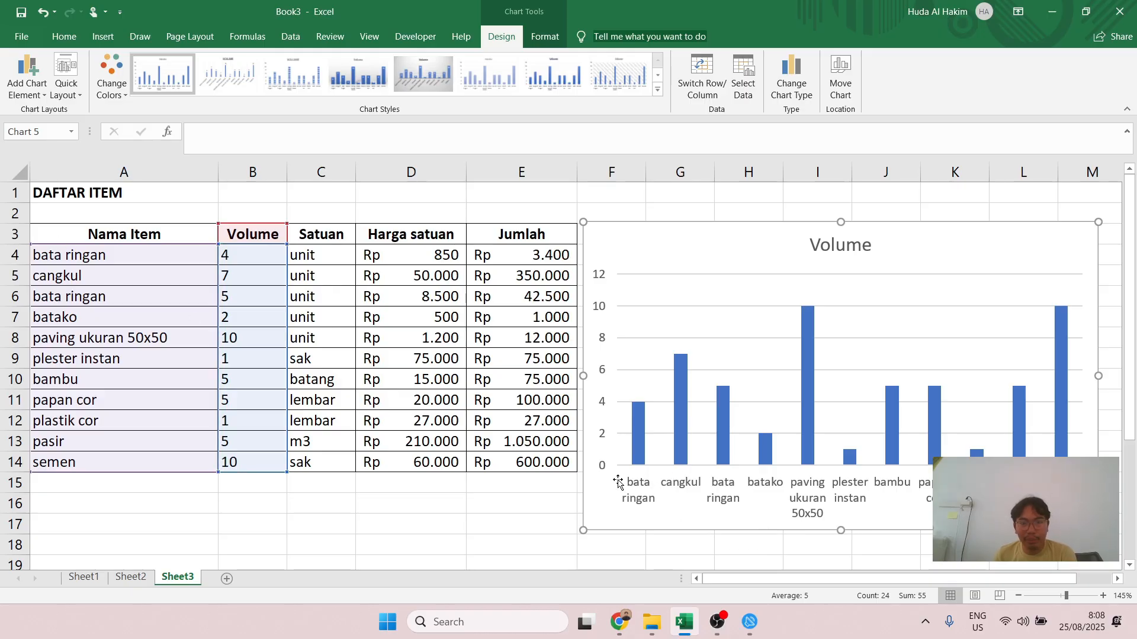
{"action": "mouse_move", "coordinate": [632, 403]}
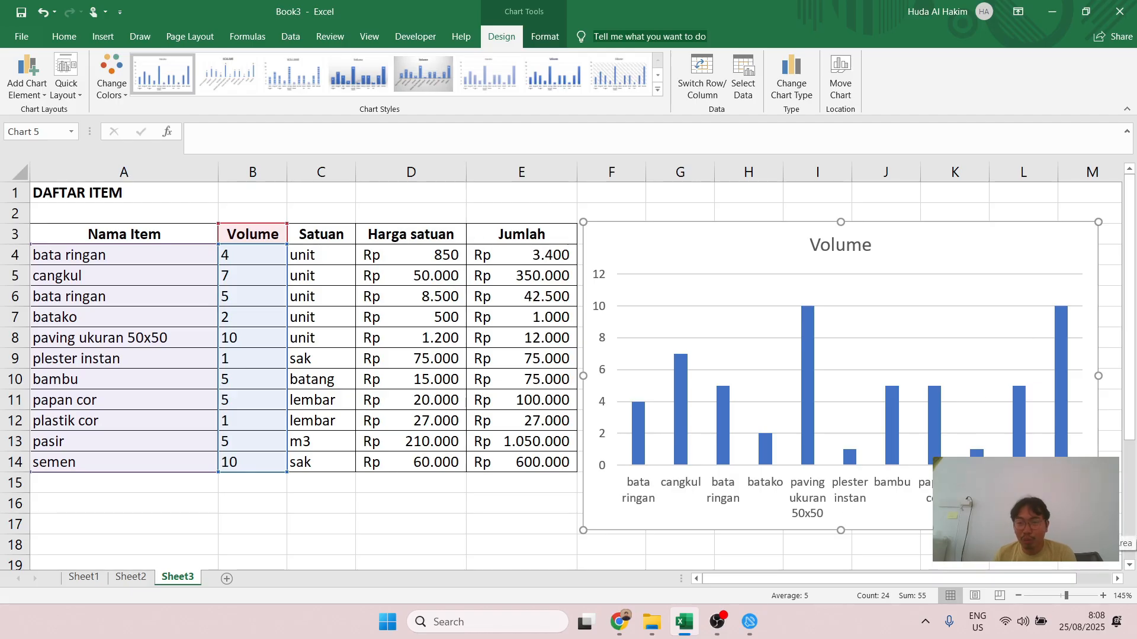
{"action": "left_click_drag", "start_coordinate": [1098, 531], "coordinate": [953, 472]}
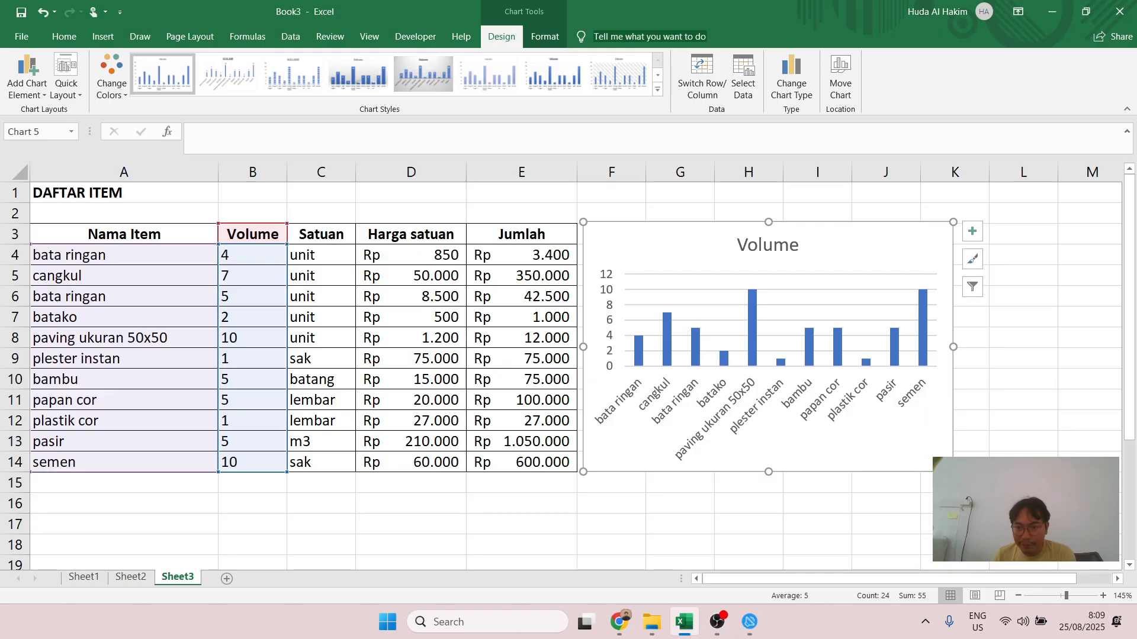
{"action": "left_click_drag", "start_coordinate": [952, 347], "coordinate": [1060, 346]}
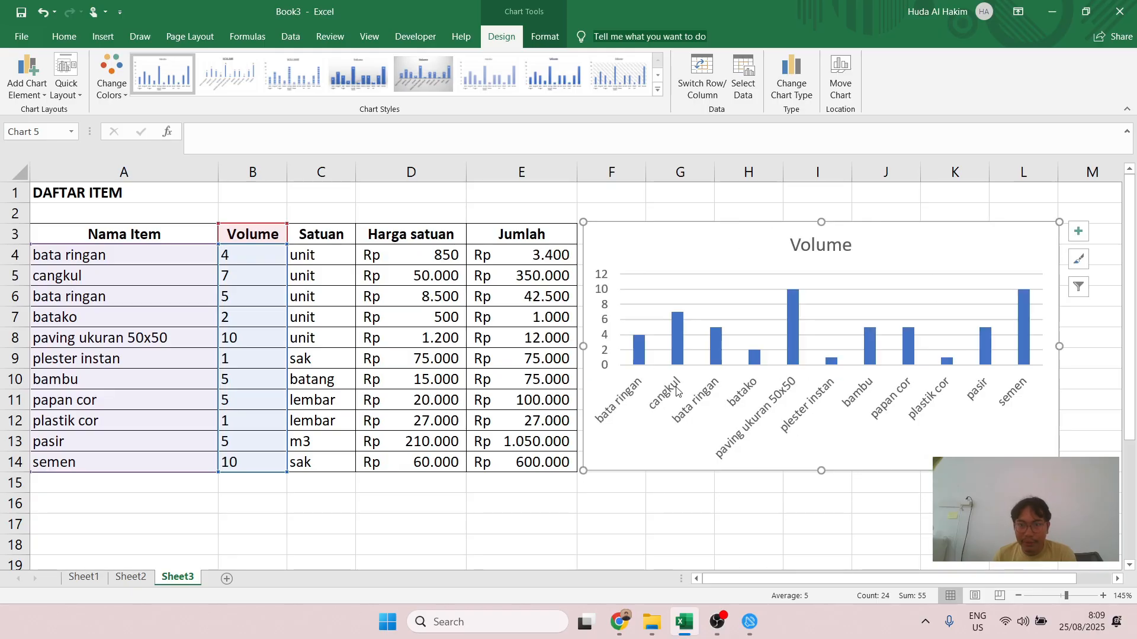
Step: Change the chart title to "Volume item" and deselect the chart
{"action": "left_click", "coordinate": [811, 244]}
{"action": "double_click", "coordinate": [832, 244]}
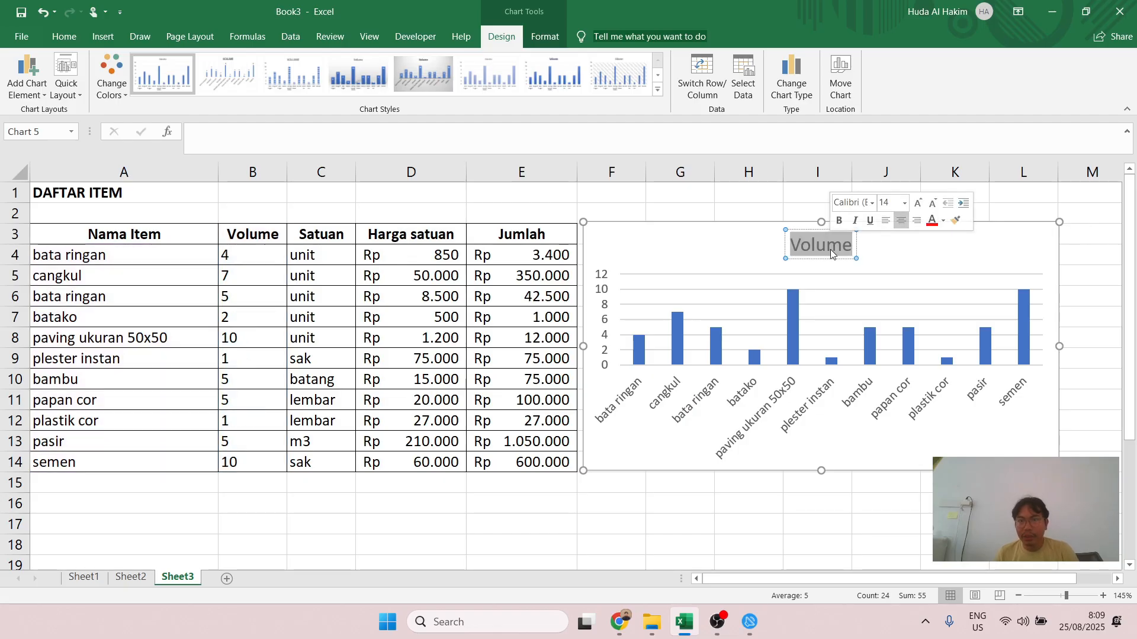
{"action": "double_click", "coordinate": [845, 244]}
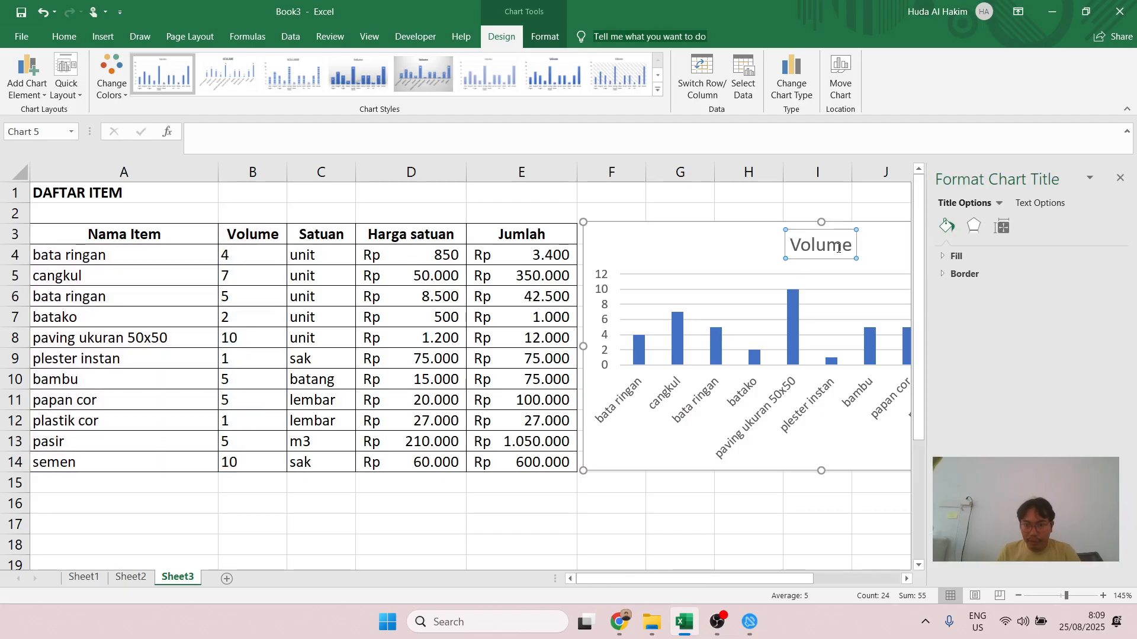
{"action": "left_click", "coordinate": [849, 245]}
{"action": "type", "text": "item"}
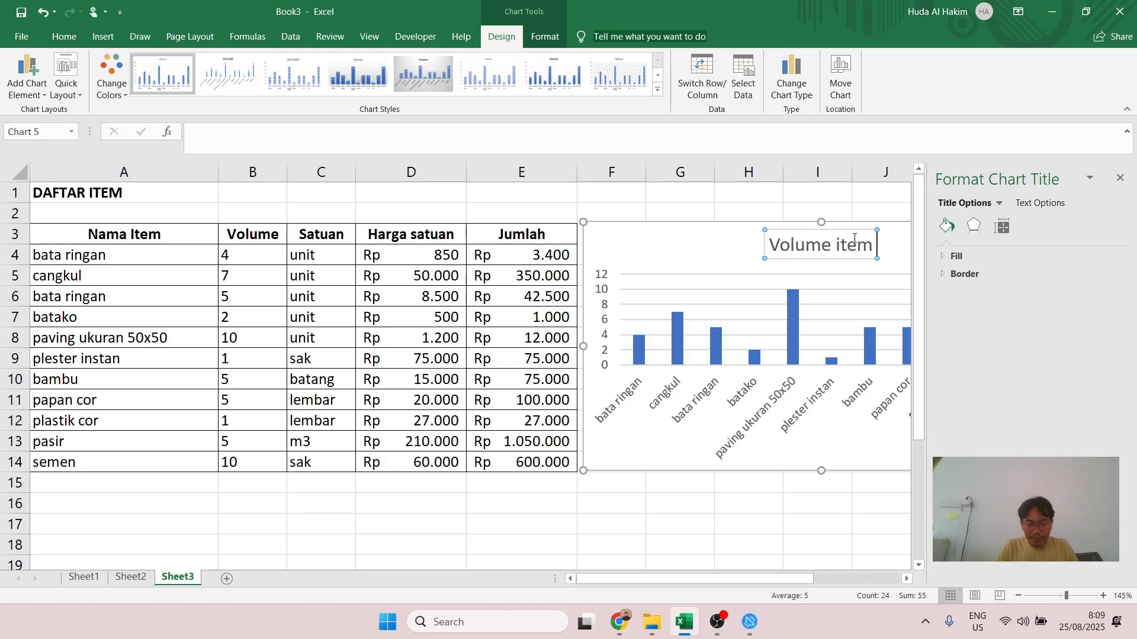
{"action": "left_click", "coordinate": [680, 193]}
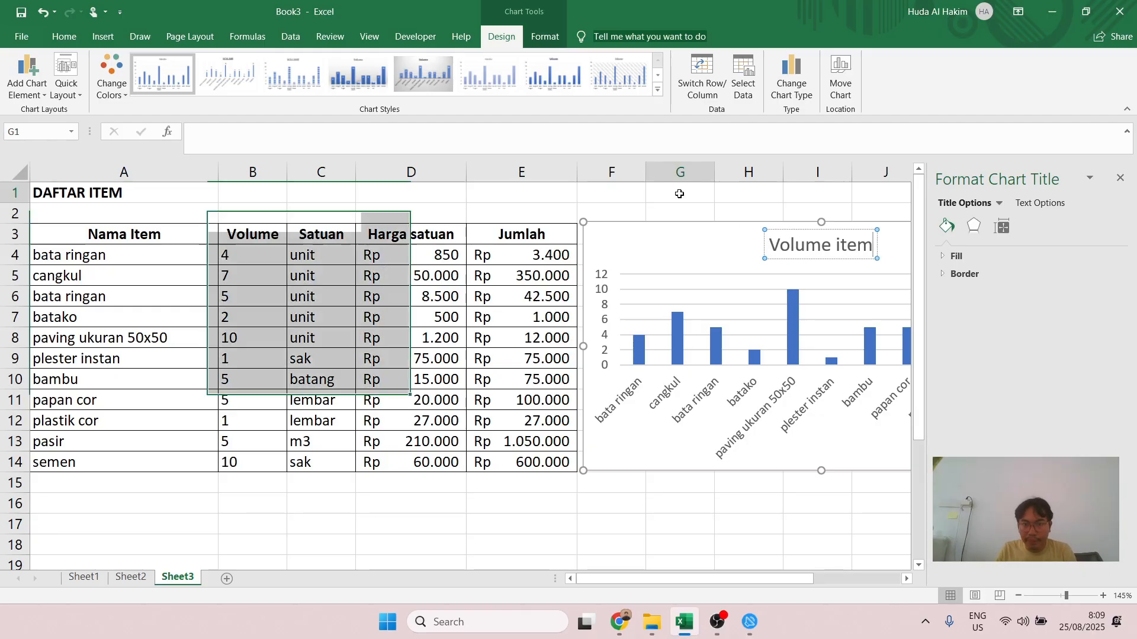
{"action": "left_click", "coordinate": [600, 304]}
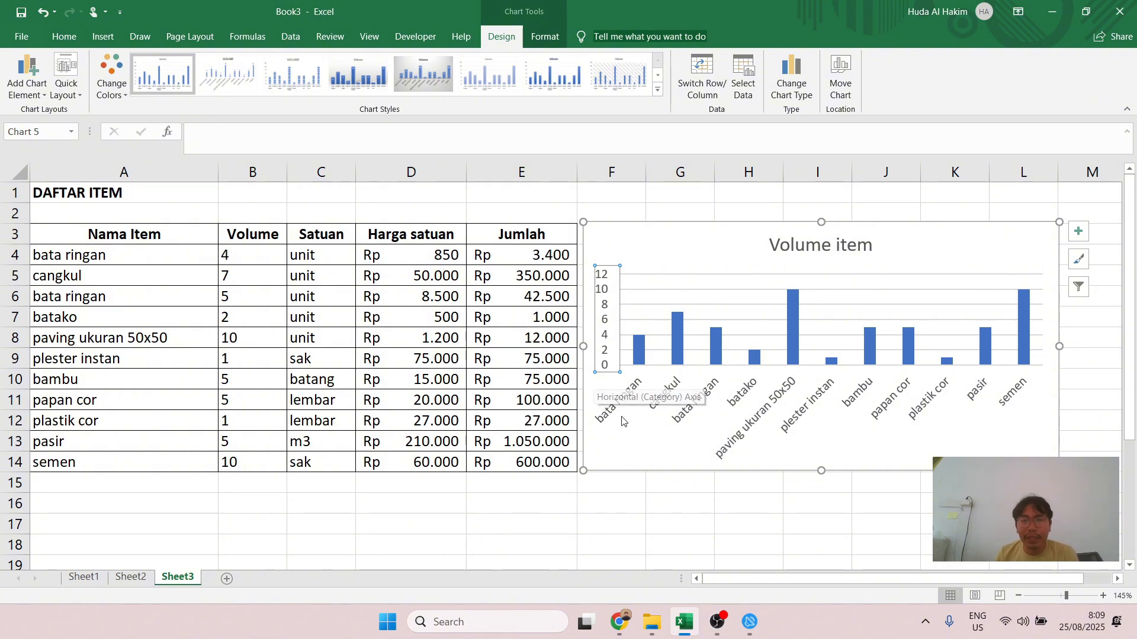
{"action": "left_click", "coordinate": [613, 212]}
Step: Select the Nama Item and Volume data in A3:B14 and open the recommended charts for it
{"action": "left_click_drag", "start_coordinate": [129, 250], "coordinate": [271, 462]}
{"action": "left_click", "coordinate": [155, 279]}
{"action": "left_click", "coordinate": [102, 37]}
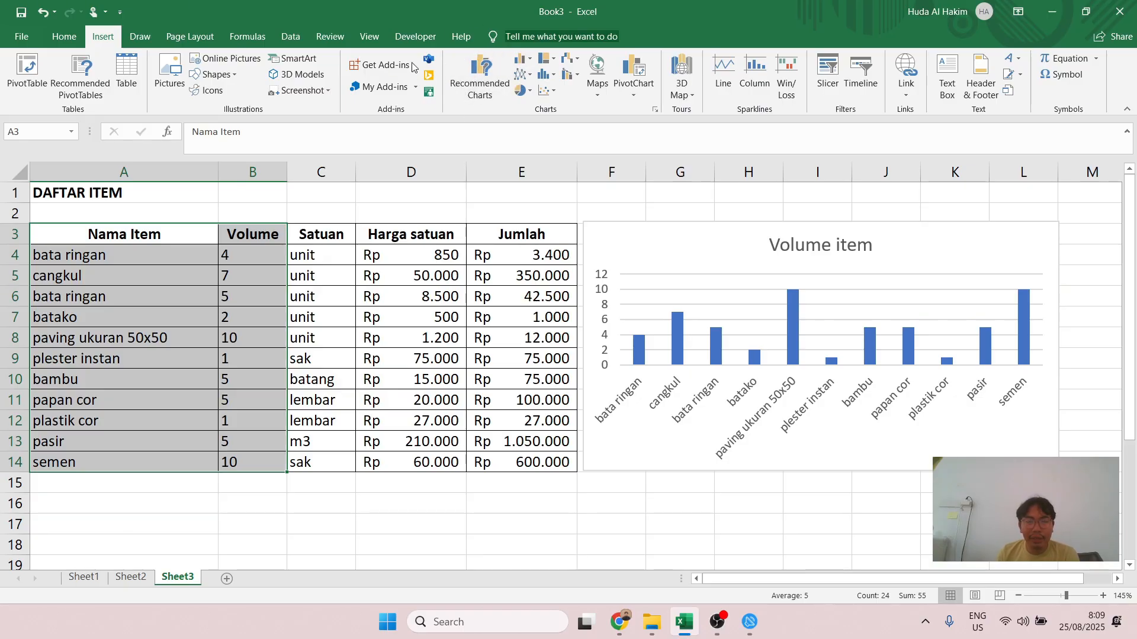
{"action": "left_click", "coordinate": [306, 299]}
{"action": "left_click_drag", "start_coordinate": [155, 238], "coordinate": [267, 461]}
{"action": "left_click", "coordinate": [478, 82]}
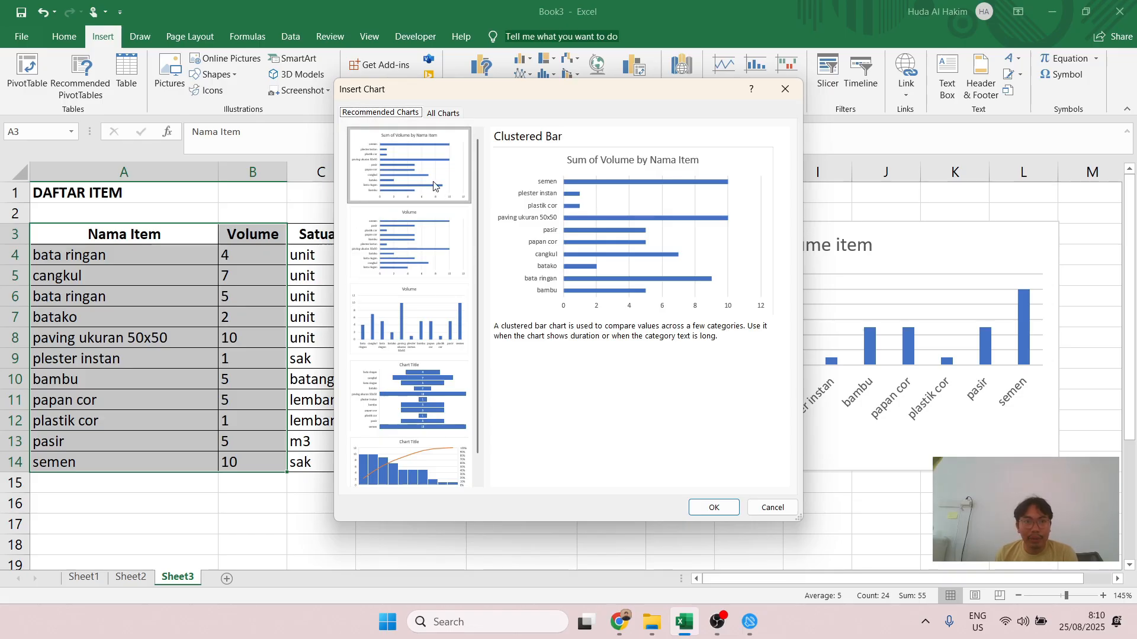
Step: Preview the recommended Clustered Bar, Clustered Column, Funnel and Pareto charts for the selected data
{"action": "left_click_drag", "start_coordinate": [462, 96], "coordinate": [420, 122]}
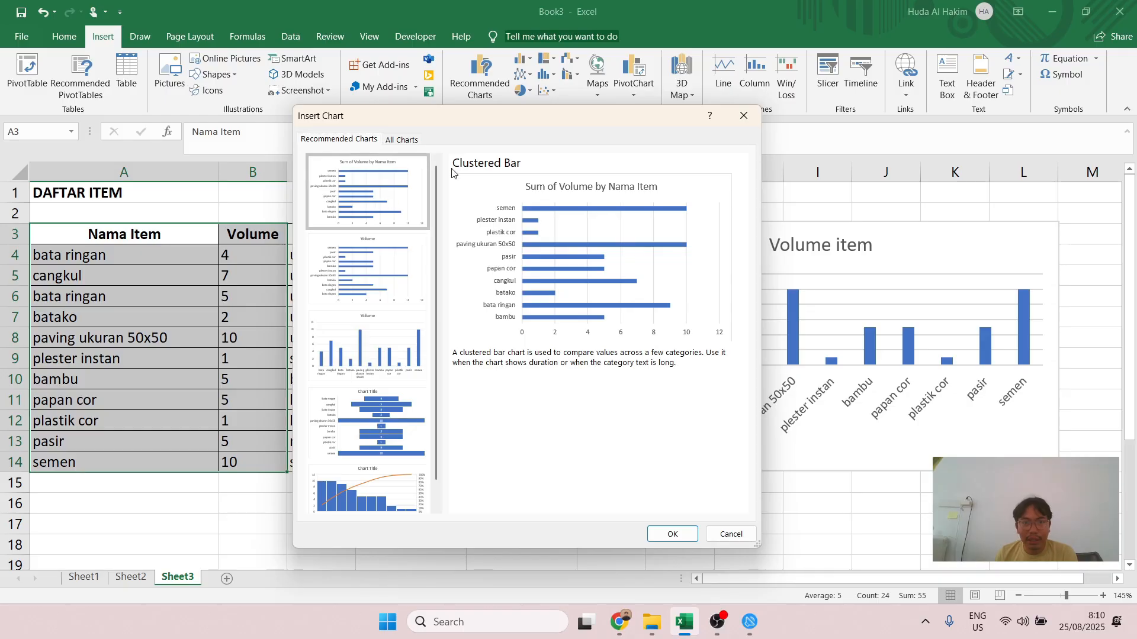
{"action": "left_click", "coordinate": [373, 264]}
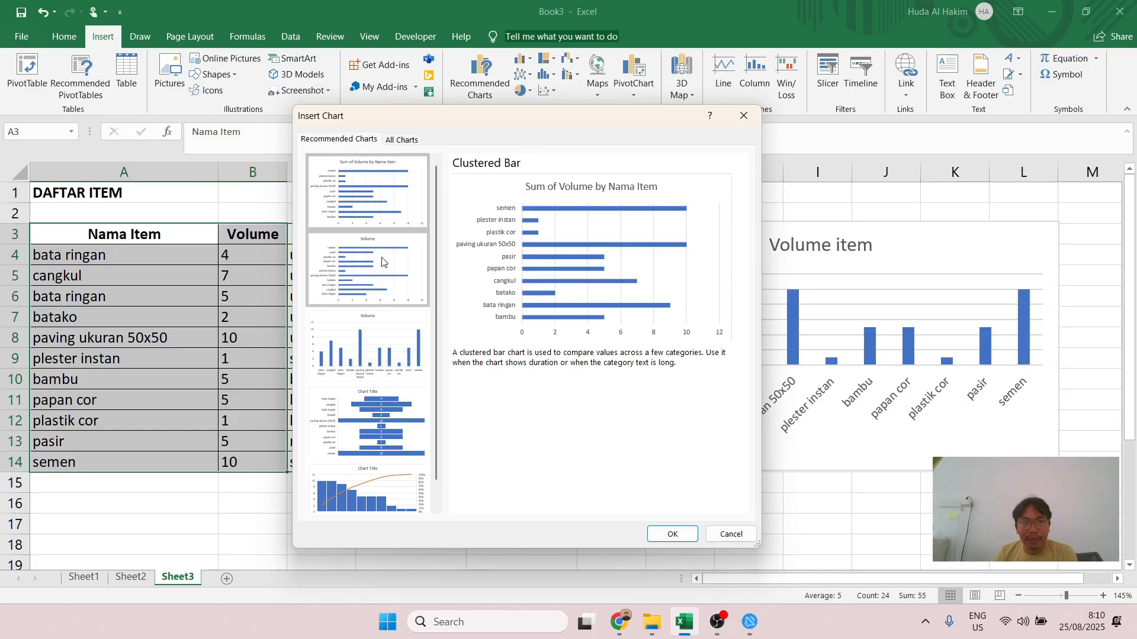
{"action": "left_click", "coordinate": [369, 198]}
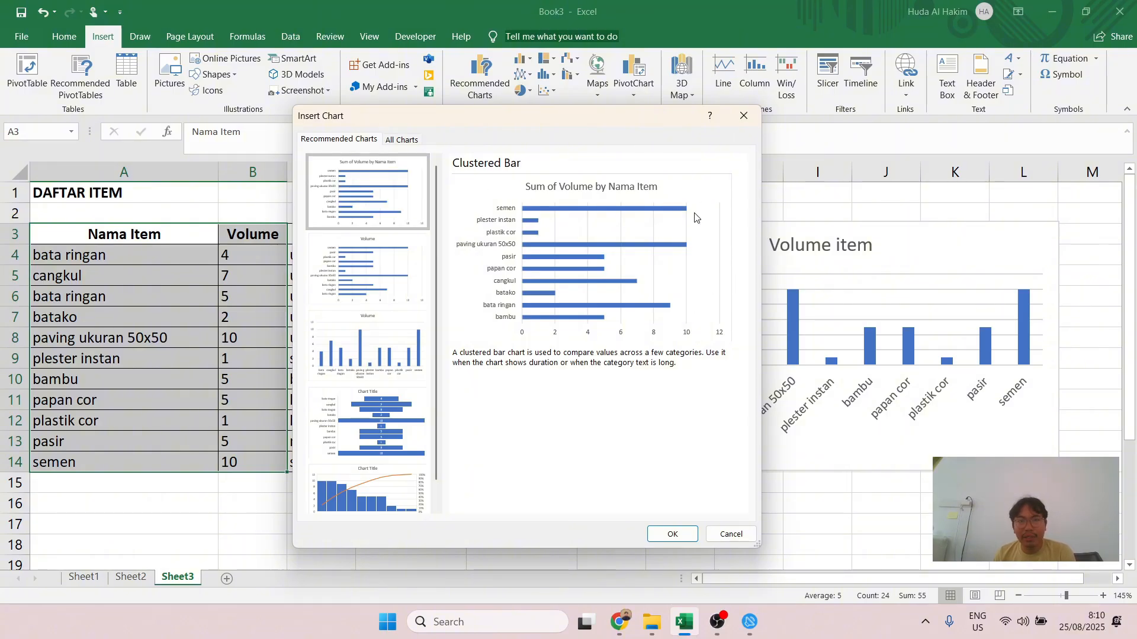
{"action": "left_click", "coordinate": [369, 362]}
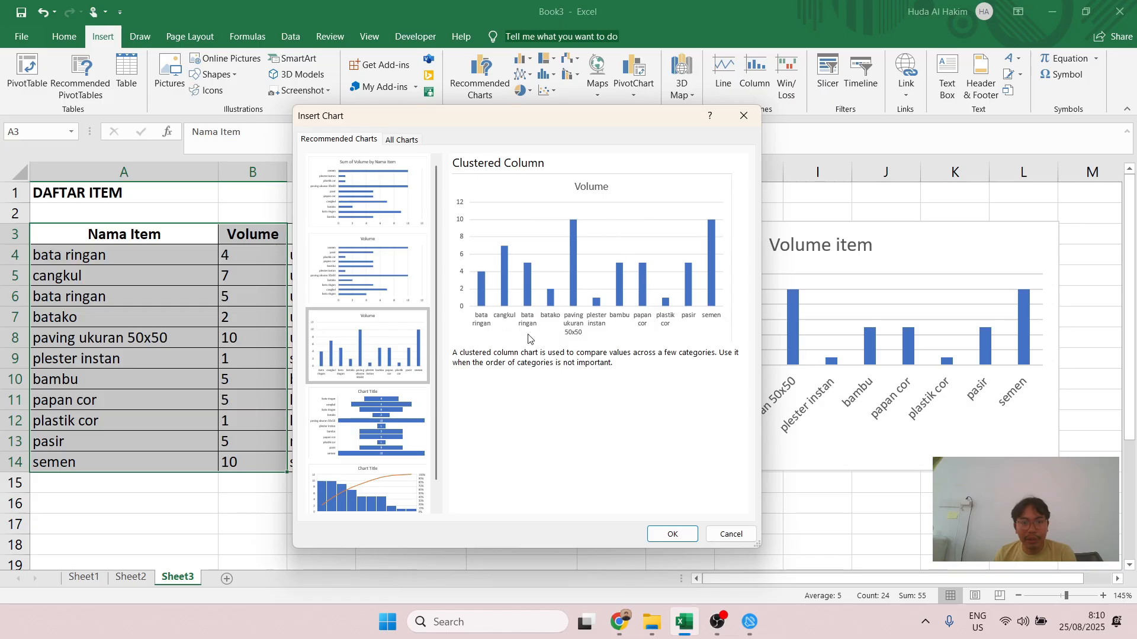
{"action": "left_click", "coordinate": [406, 431]}
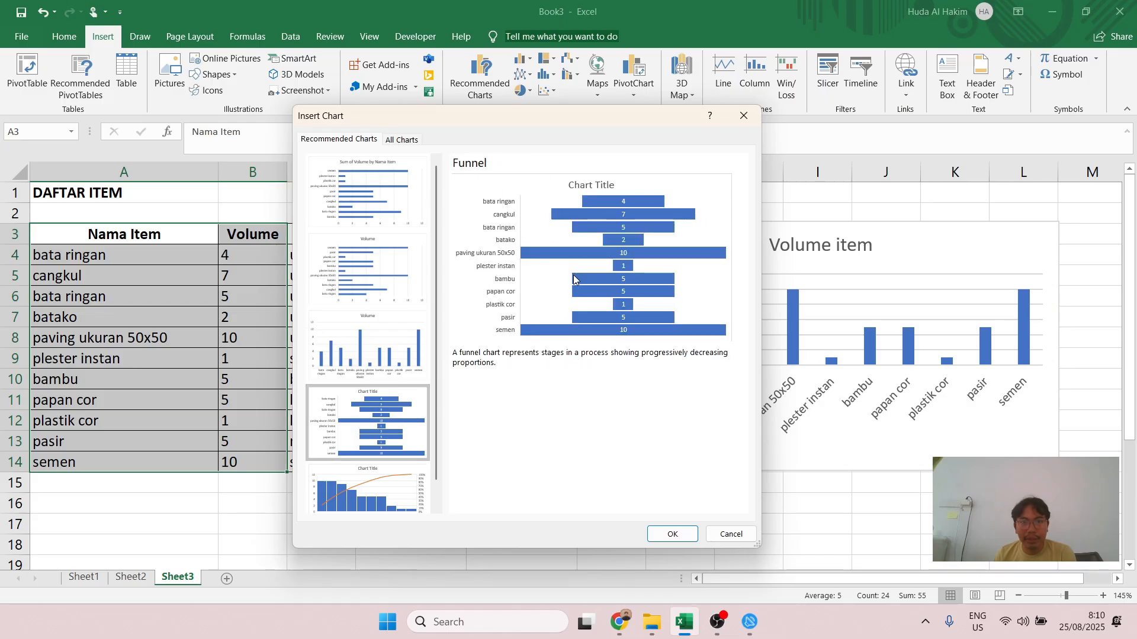
{"action": "left_click", "coordinate": [373, 479]}
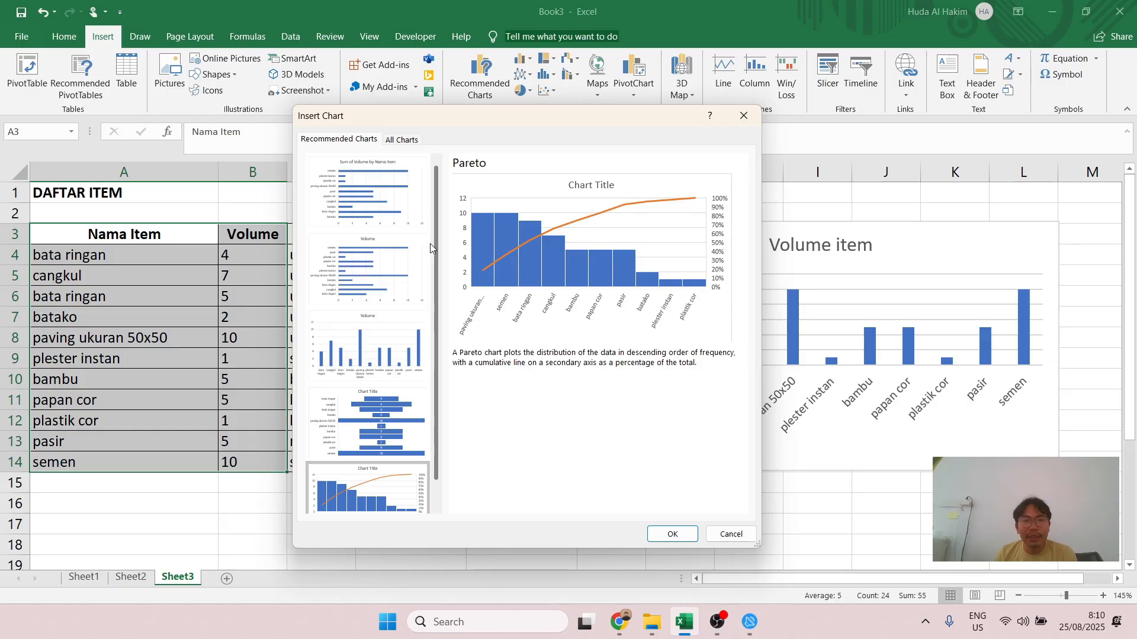
{"action": "left_click", "coordinate": [399, 361]}
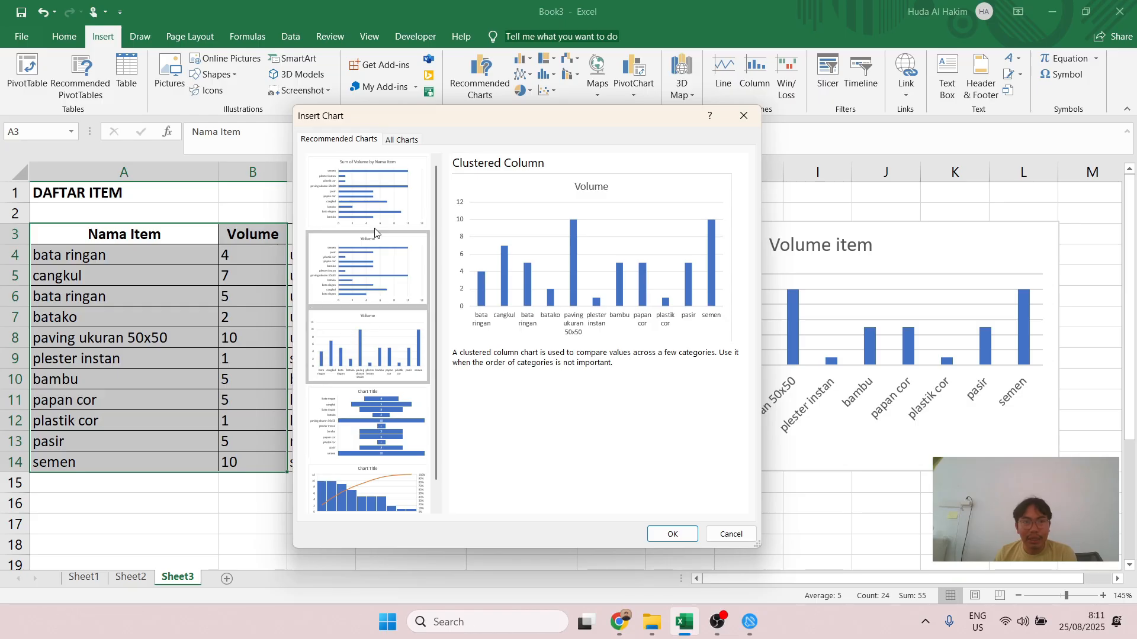
Step: Browse the full list of chart types and preview the Line and Pie charts
{"action": "left_click", "coordinate": [396, 142]}
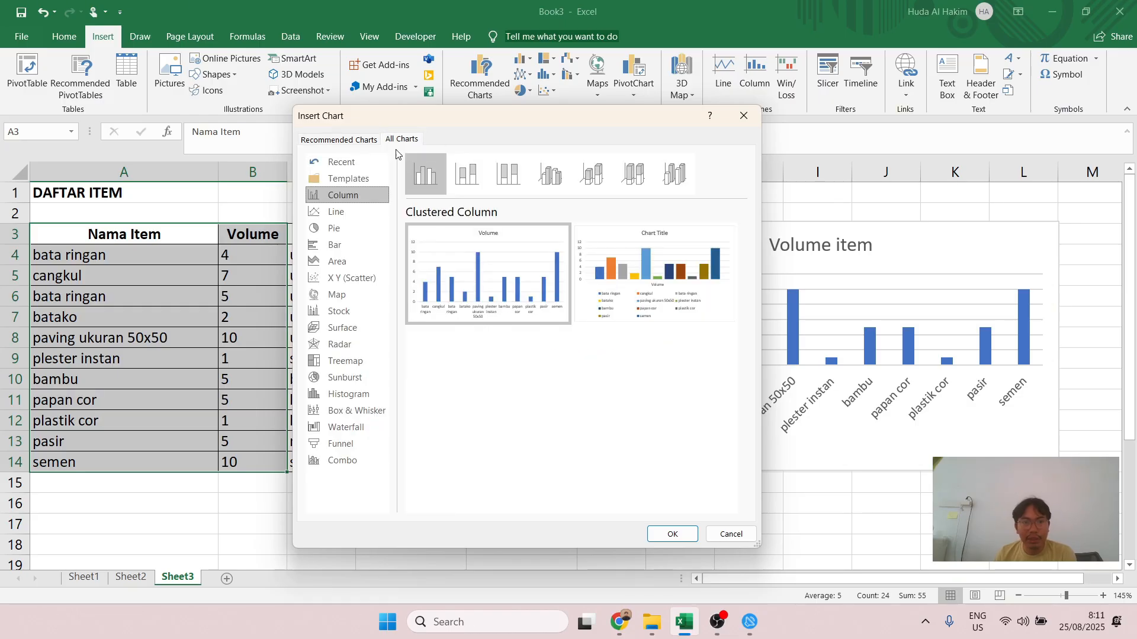
{"action": "left_click_drag", "start_coordinate": [432, 125], "coordinate": [412, 140]}
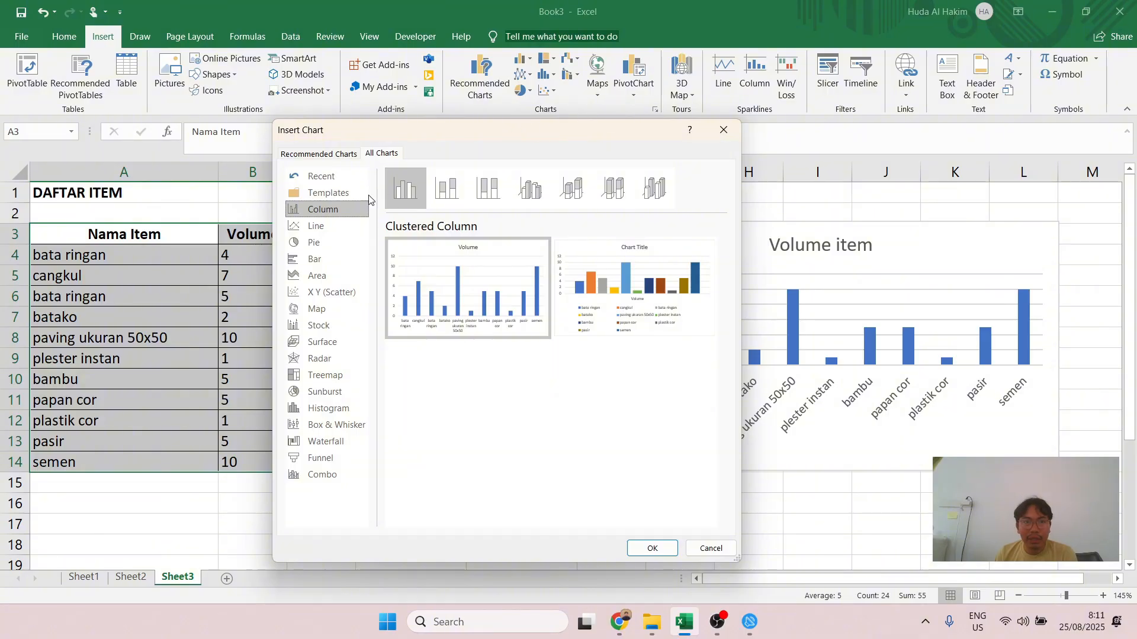
{"action": "left_click", "coordinate": [367, 228]}
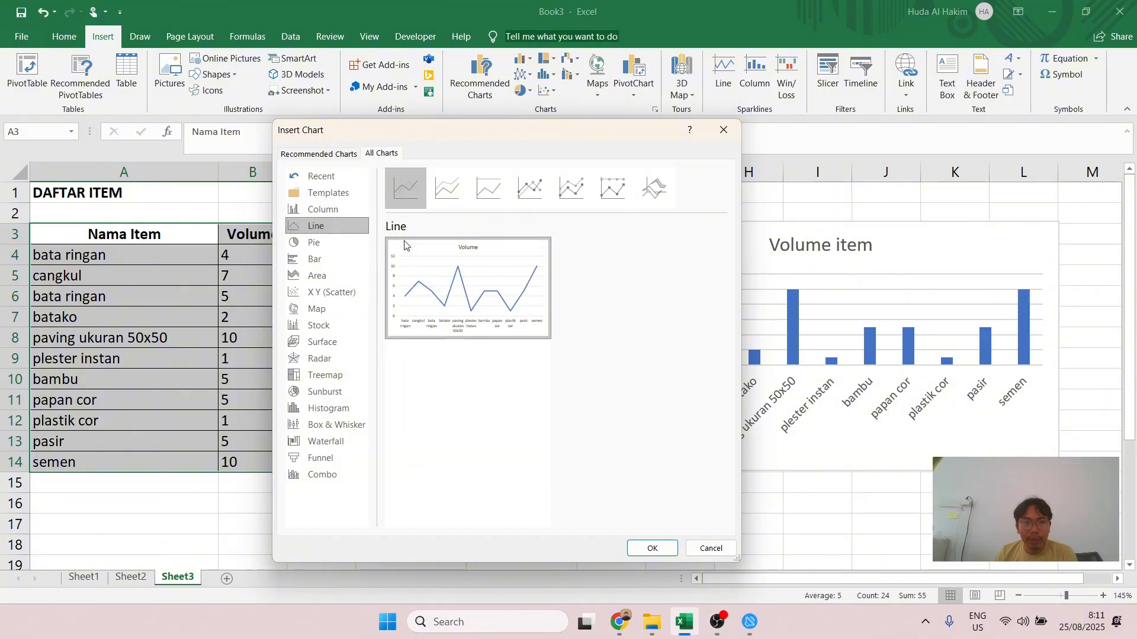
{"action": "left_click", "coordinate": [337, 244]}
{"action": "mouse_move", "coordinate": [478, 265]}
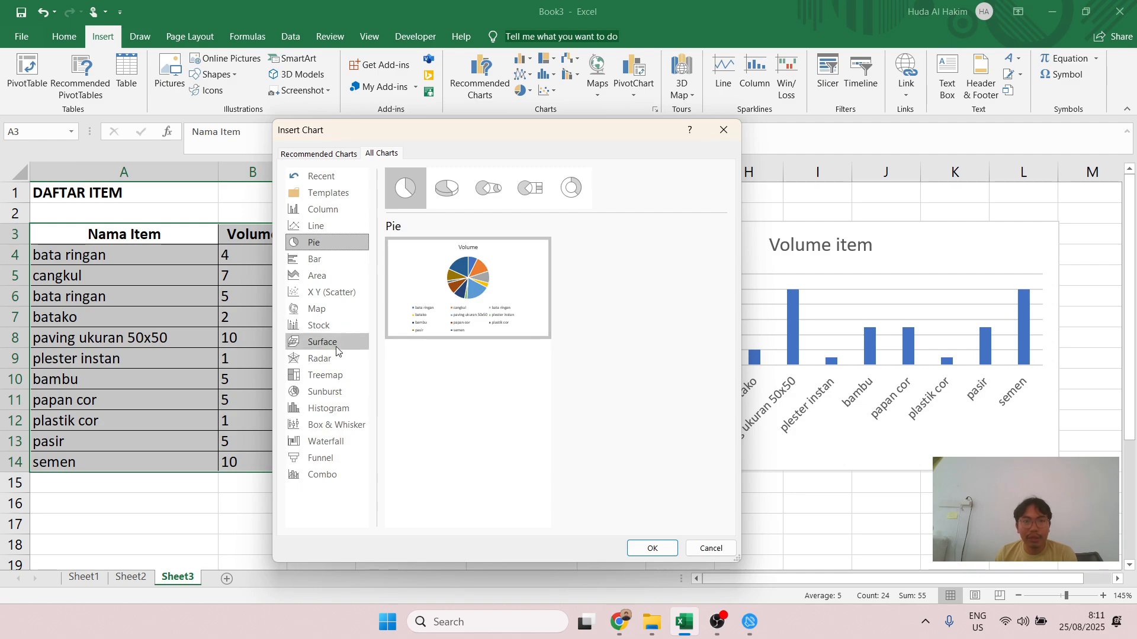
Step: Insert the recommended Clustered Column chart of Volume as a second chart and delete it
{"action": "left_click", "coordinate": [304, 157]}
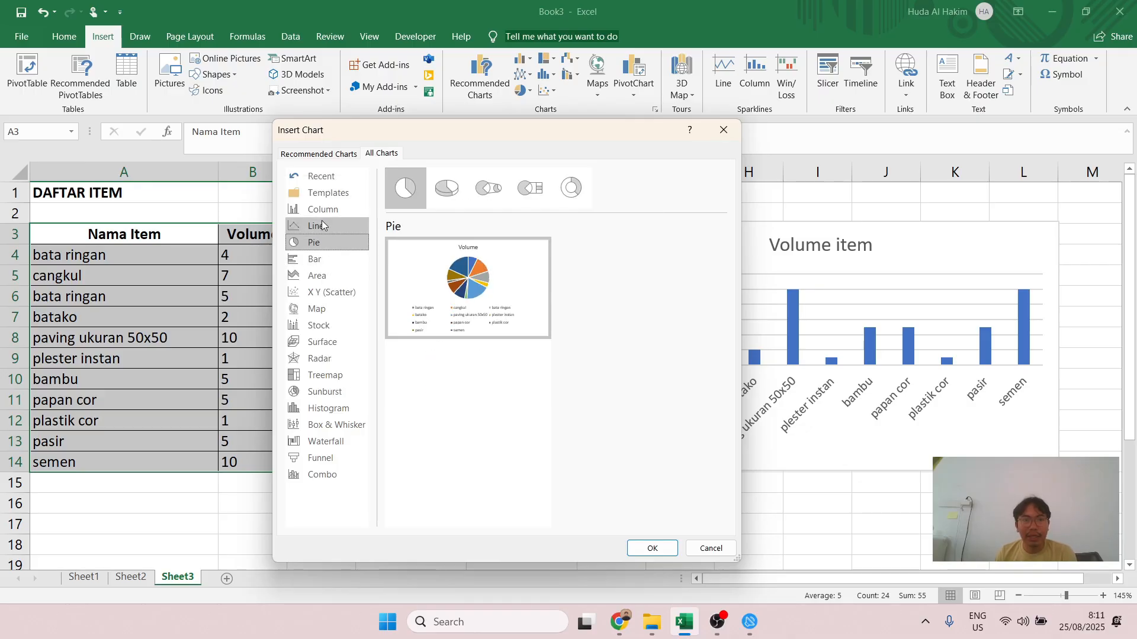
{"action": "left_click", "coordinate": [312, 154]}
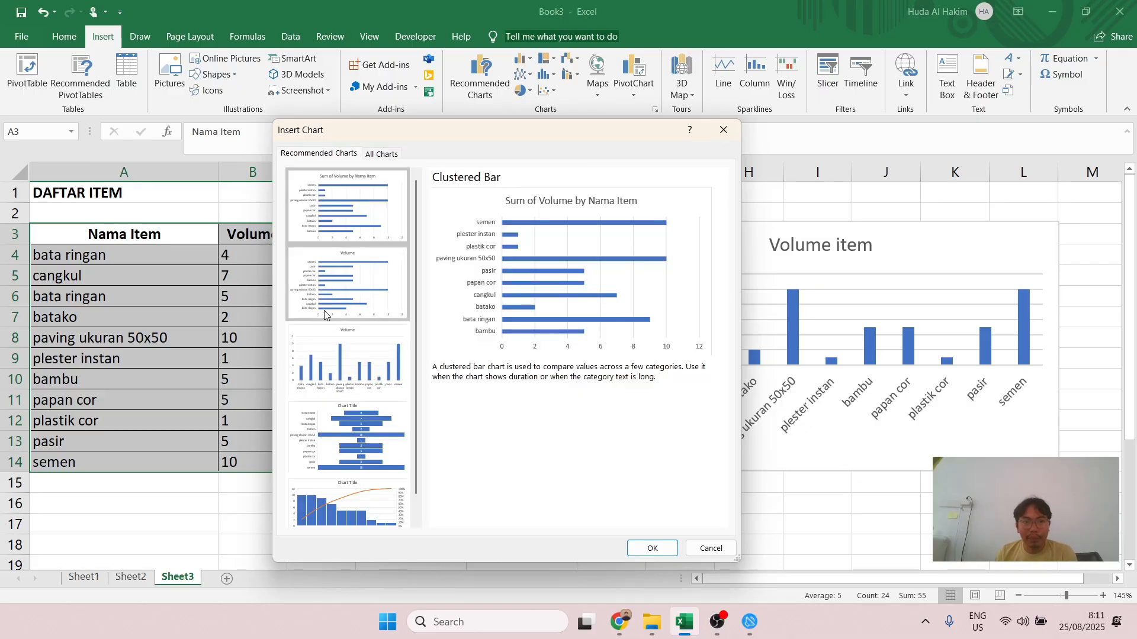
{"action": "left_click", "coordinate": [356, 352]}
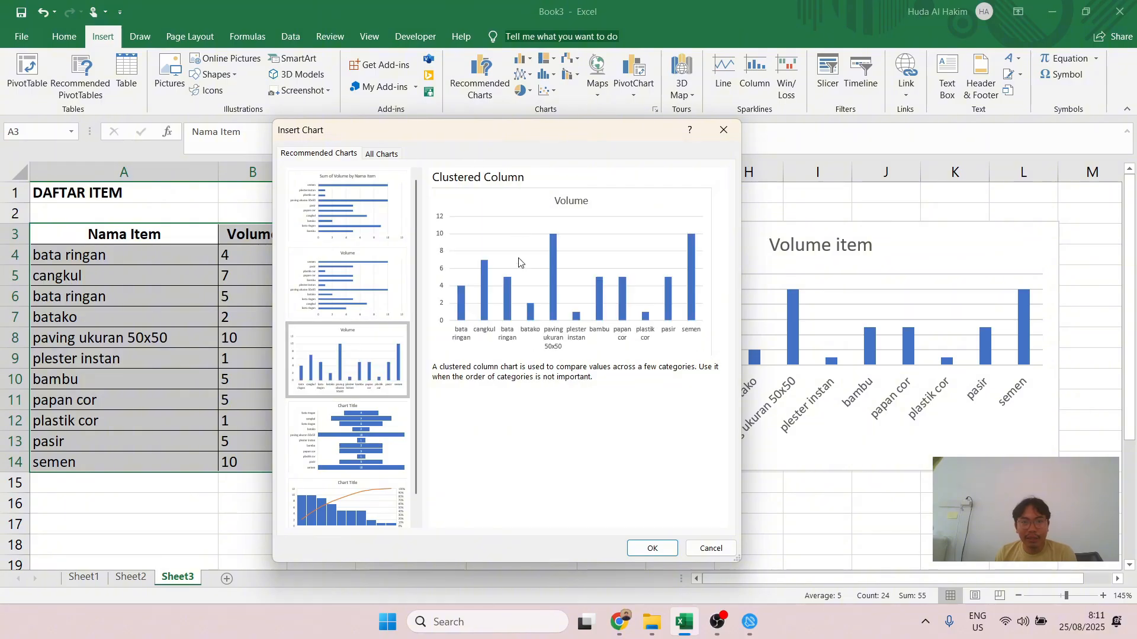
{"action": "mouse_move", "coordinate": [492, 133]}
{"action": "left_mouse_down"}
{"action": "mouse_move", "coordinate": [338, 161]}
{"action": "mouse_move", "coordinate": [495, 118]}
{"action": "left_mouse_up"}
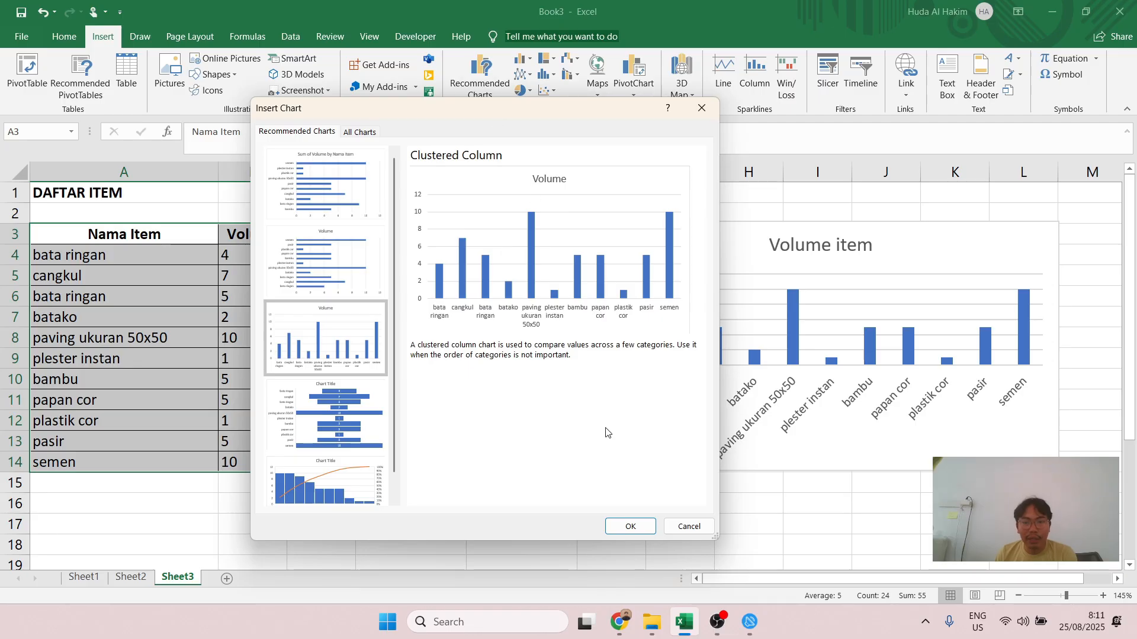
{"action": "left_click", "coordinate": [630, 527]}
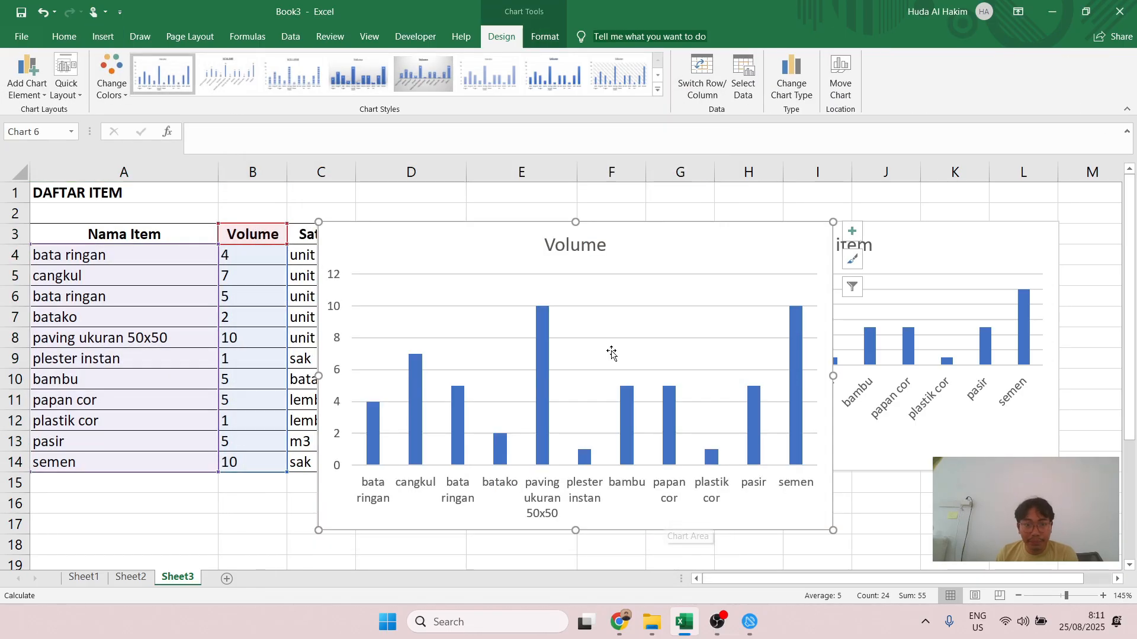
{"action": "left_click_drag", "start_coordinate": [658, 251], "coordinate": [392, 254]}
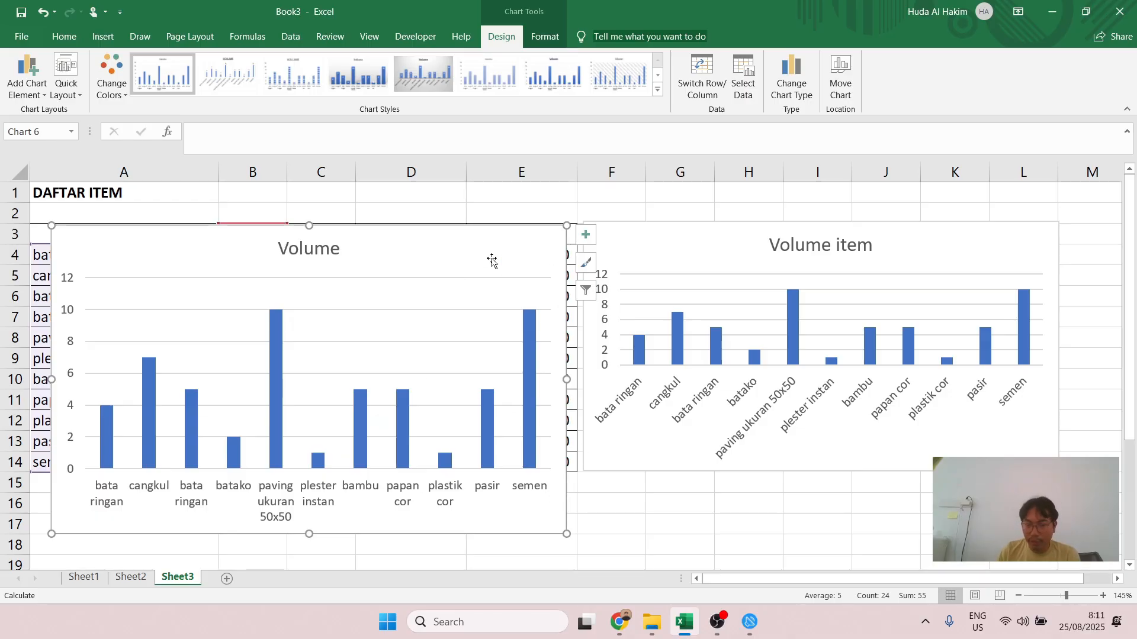
{"action": "key", "text": "Delete"}
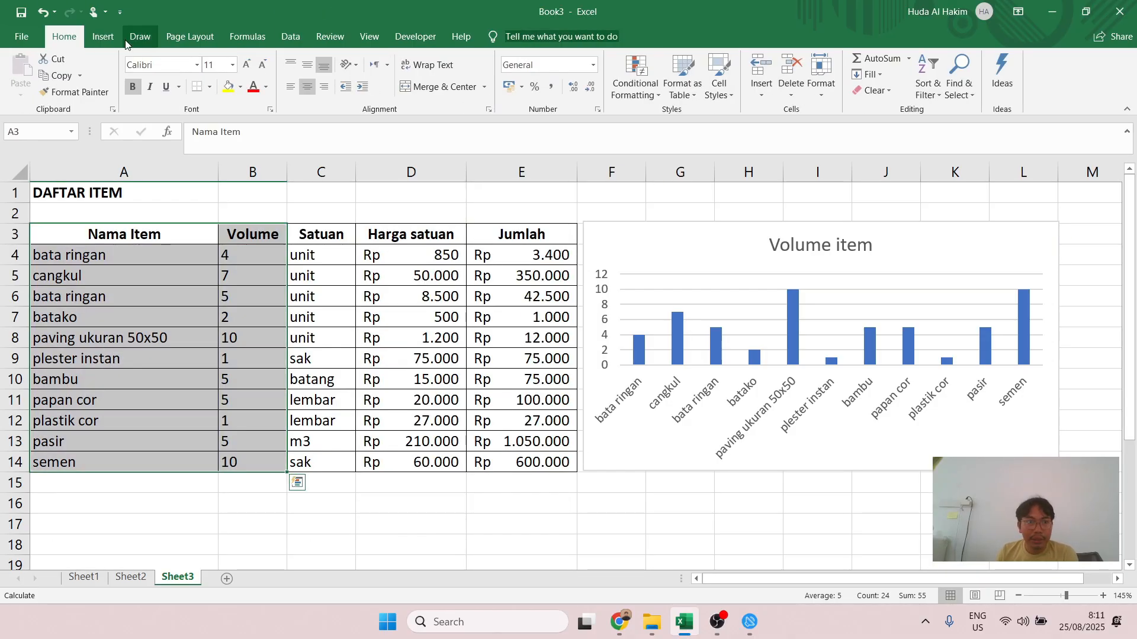
Step: Insert the recommended Pareto chart of the selected Nama Item and Volume data and move it over the table, beside the Volume item chart
{"action": "left_click", "coordinate": [103, 36]}
{"action": "left_click", "coordinate": [458, 83]}
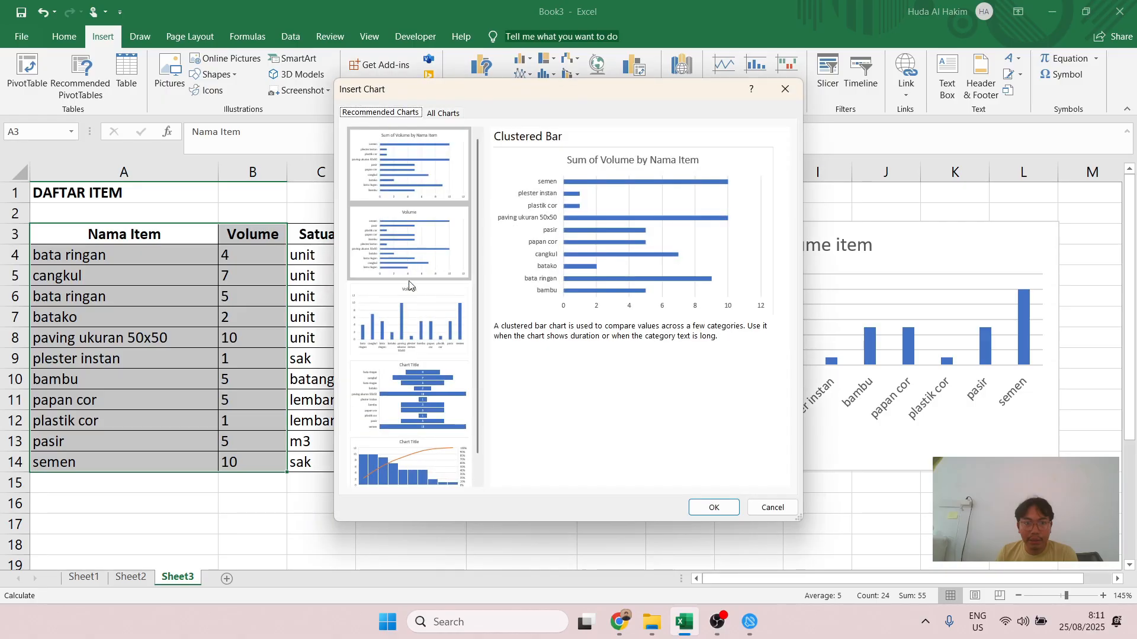
{"action": "scroll", "coordinate": [431, 388], "scroll_direction": "down", "scroll_amount": 1}
{"action": "left_click", "coordinate": [409, 450]}
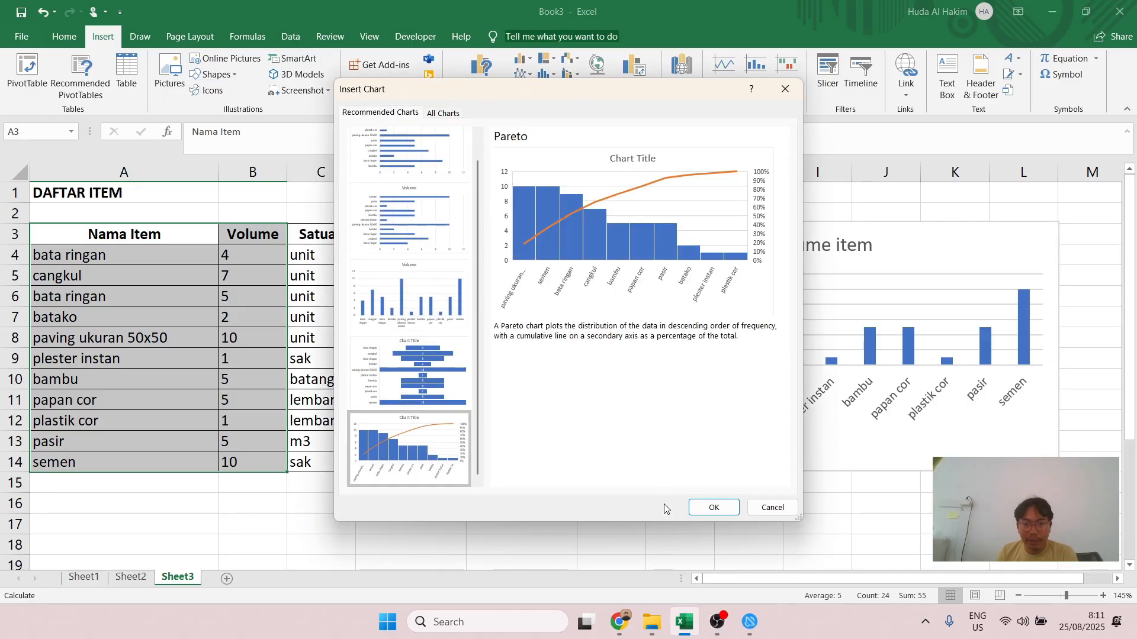
{"action": "left_click", "coordinate": [713, 507]}
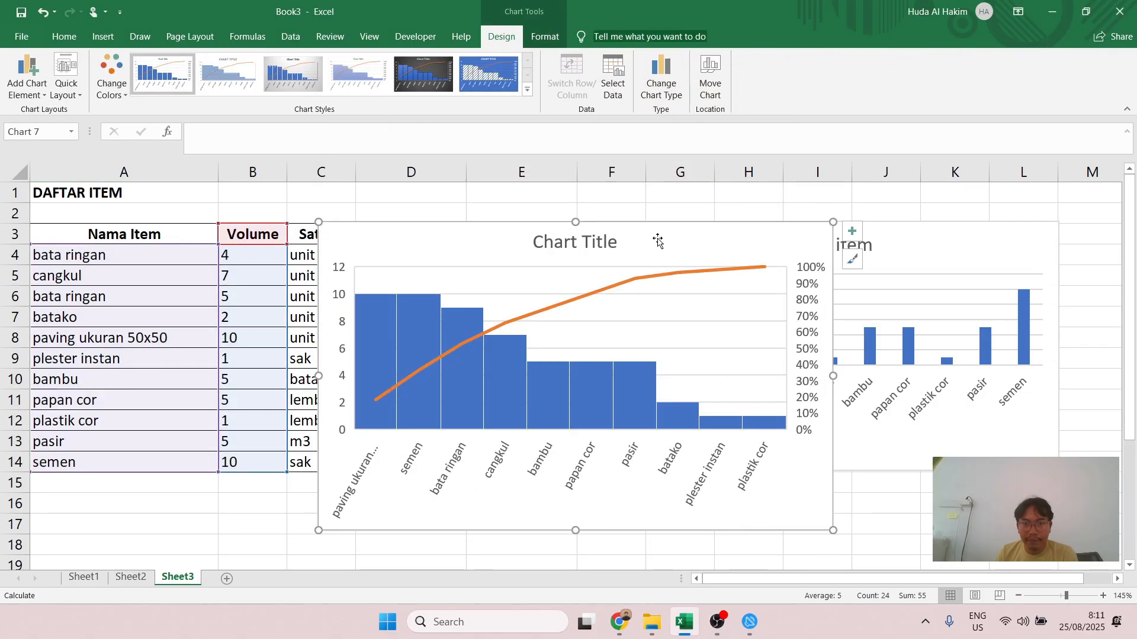
{"action": "left_click_drag", "start_coordinate": [658, 241], "coordinate": [423, 233]}
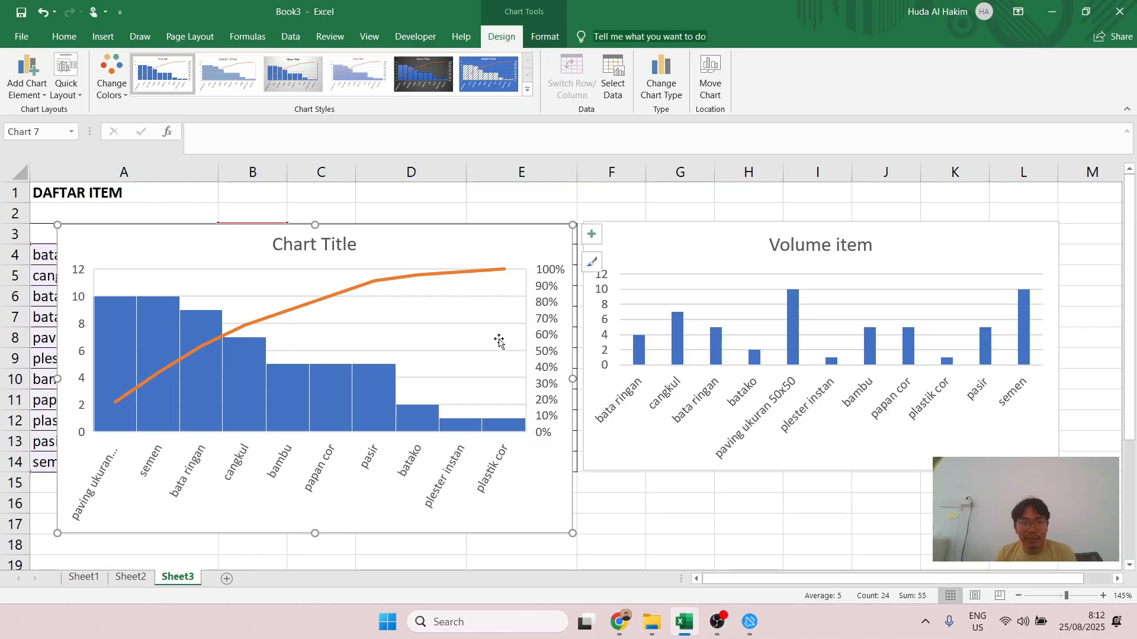
Step: Examine the Pareto chart's columns, percentage axis and plot area, and delete the chart
{"action": "left_click", "coordinate": [116, 307]}
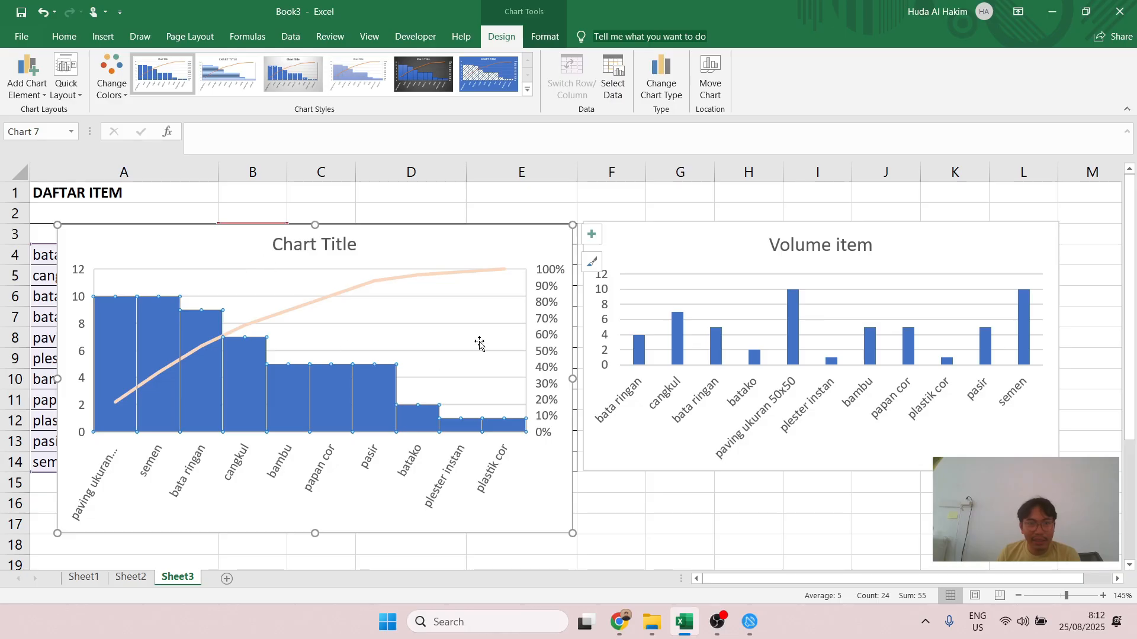
{"action": "left_click", "coordinate": [540, 302]}
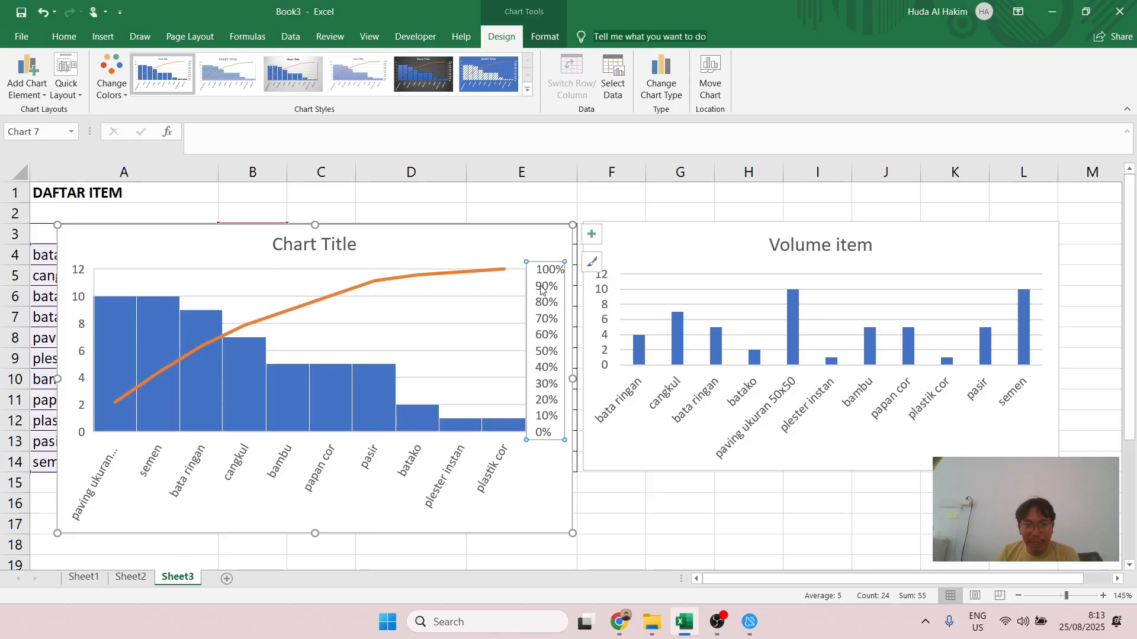
{"action": "left_click", "coordinate": [405, 281]}
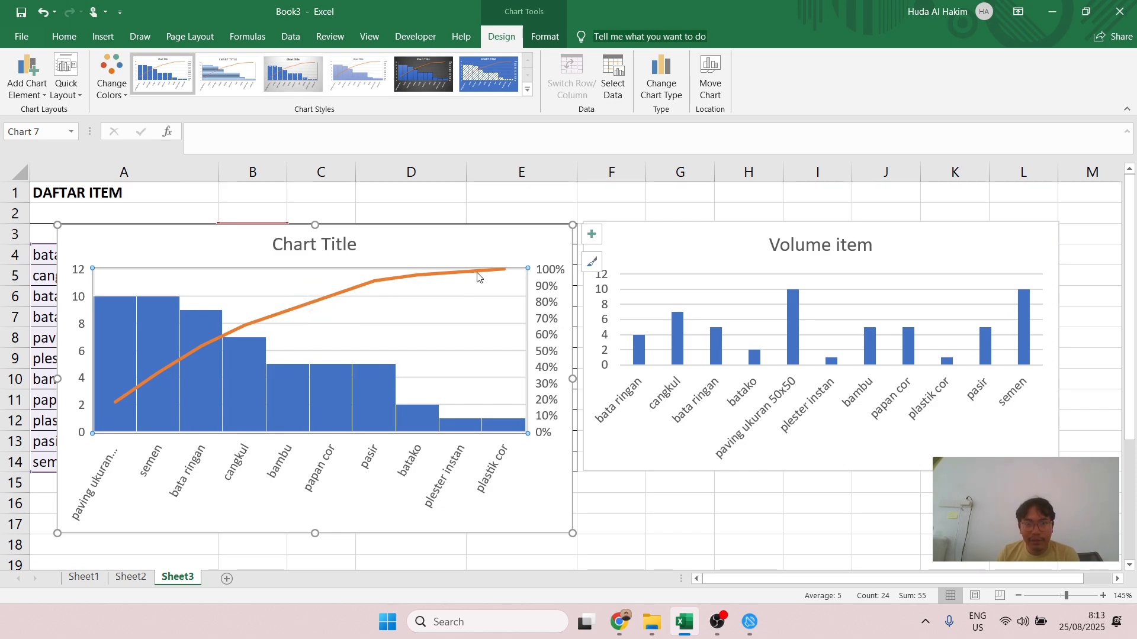
{"action": "left_click", "coordinate": [556, 293]}
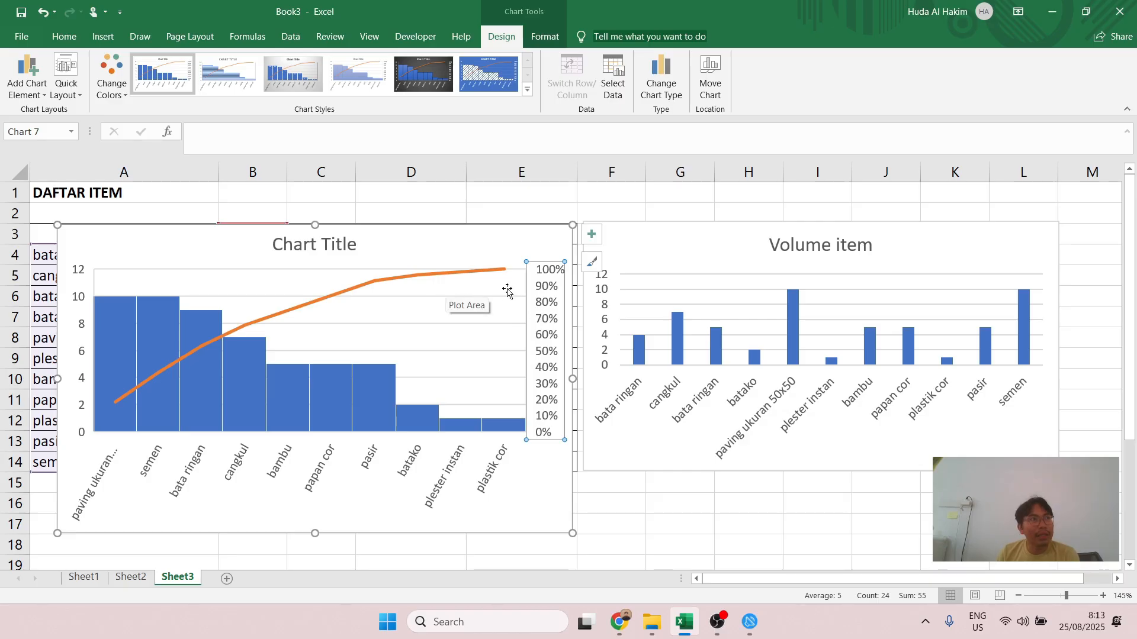
{"action": "left_click", "coordinate": [456, 246]}
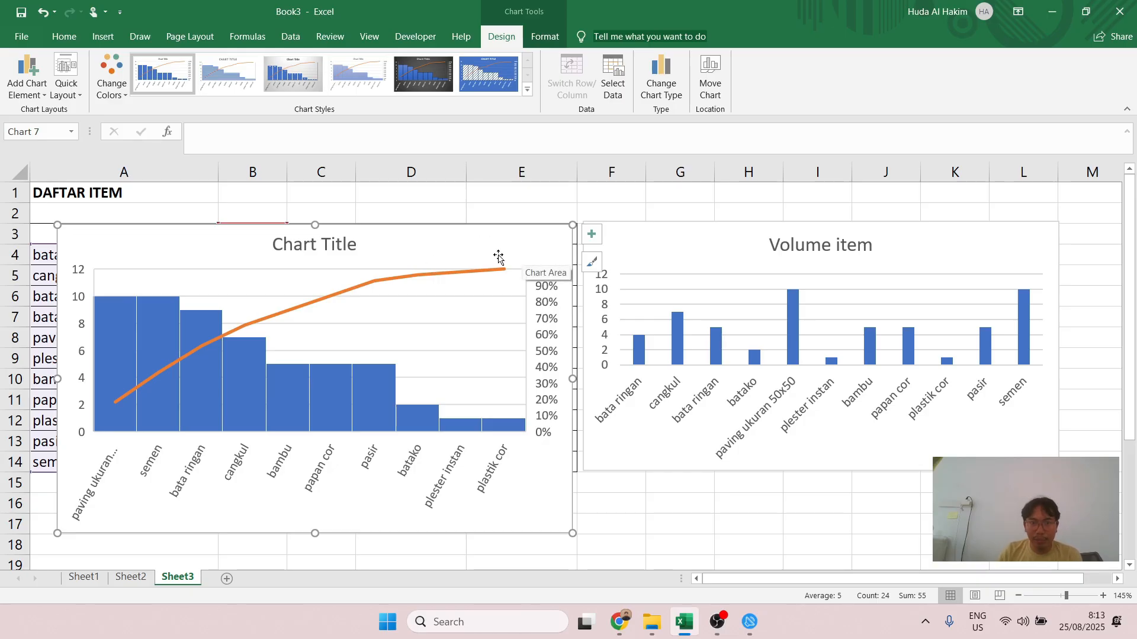
{"action": "key", "text": "Delete"}
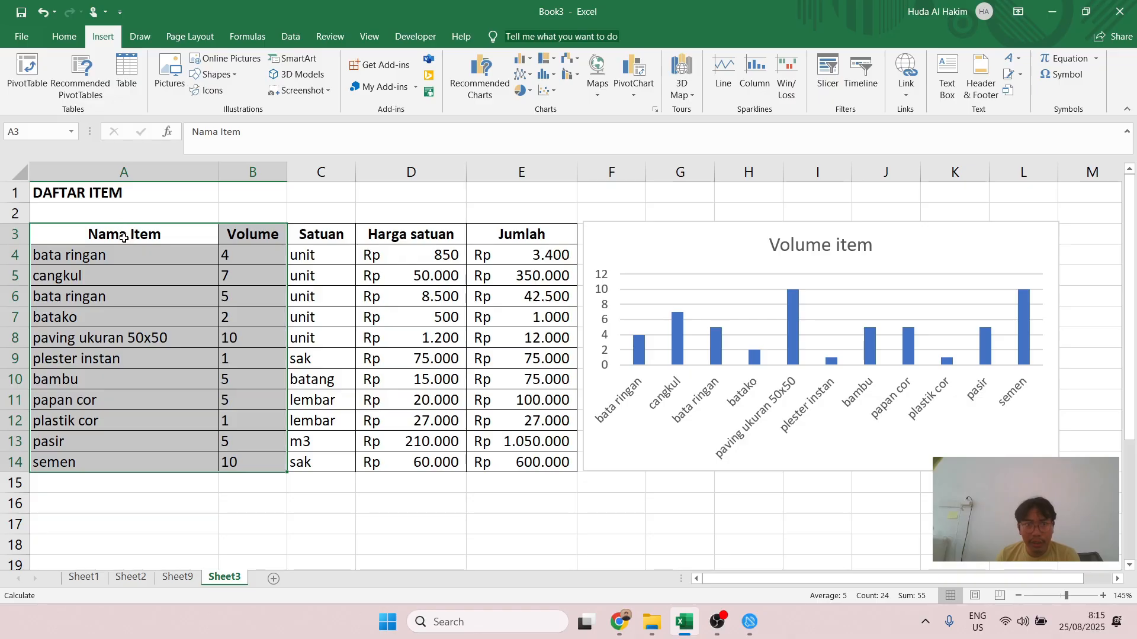
Step: Shift the Volume item chart slightly up and away from the table, and deselect it
{"action": "left_click", "coordinate": [124, 237]}
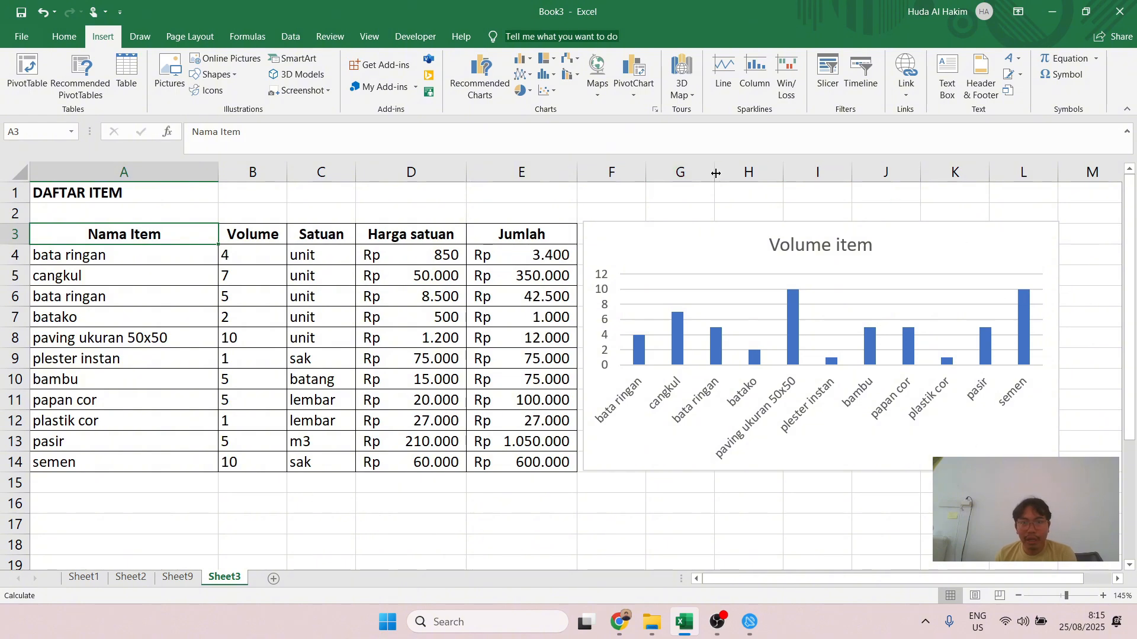
{"action": "mouse_move", "coordinate": [600, 234]}
{"action": "left_mouse_down"}
{"action": "mouse_move", "coordinate": [595, 223]}
{"action": "mouse_move", "coordinate": [604, 230]}
{"action": "left_mouse_up"}
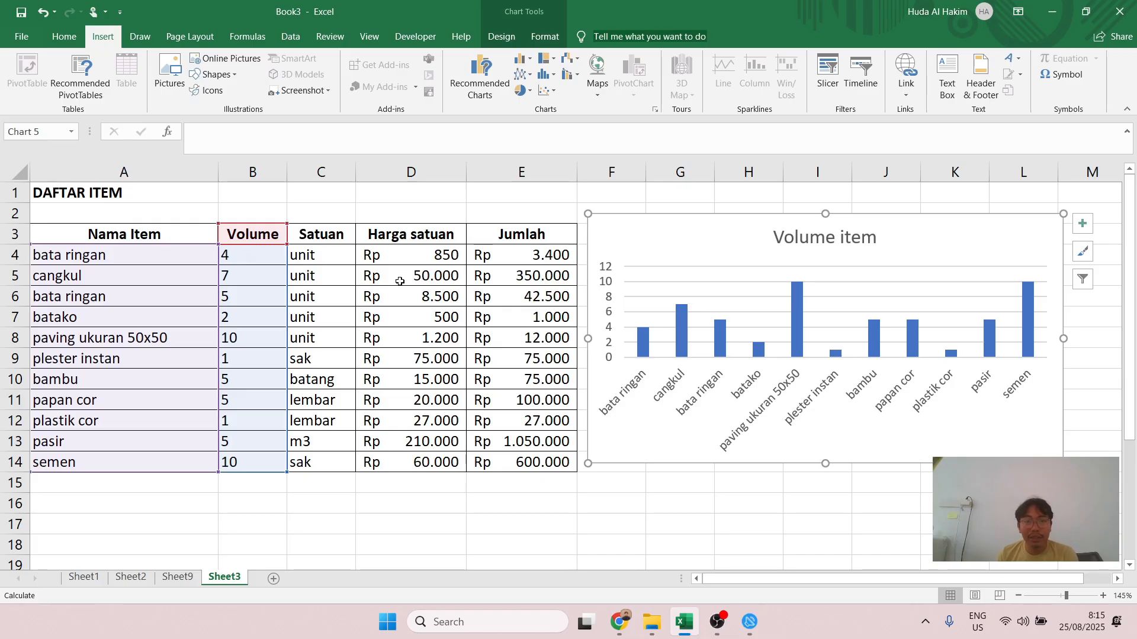
{"action": "key", "text": "Escape"}
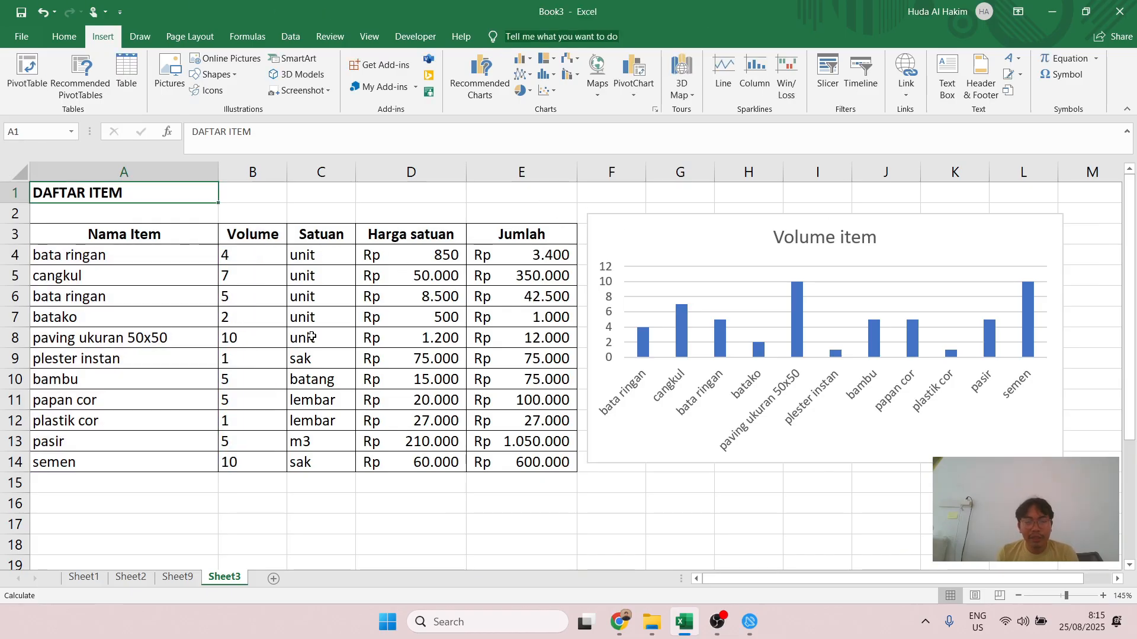